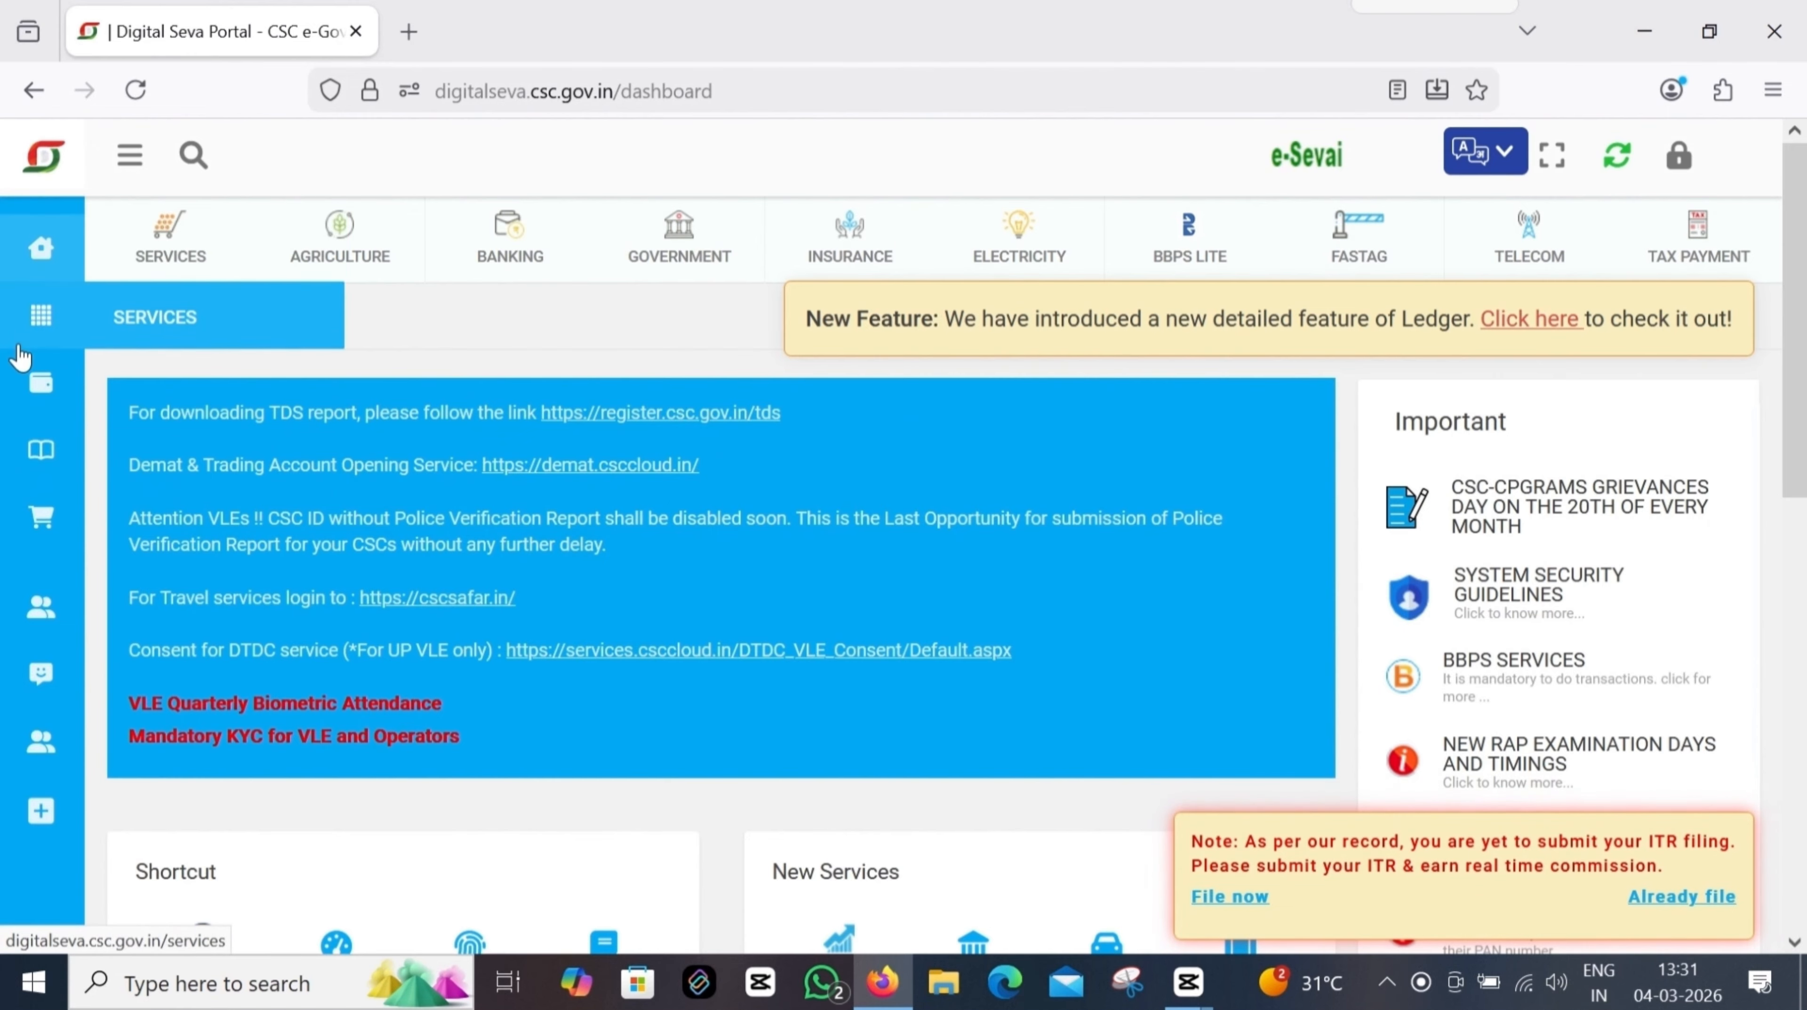
Step: Search Digital Seva services for 'pan' and open the UTIITSL PAN Card Service - Aadhaar Online login
click(47, 326)
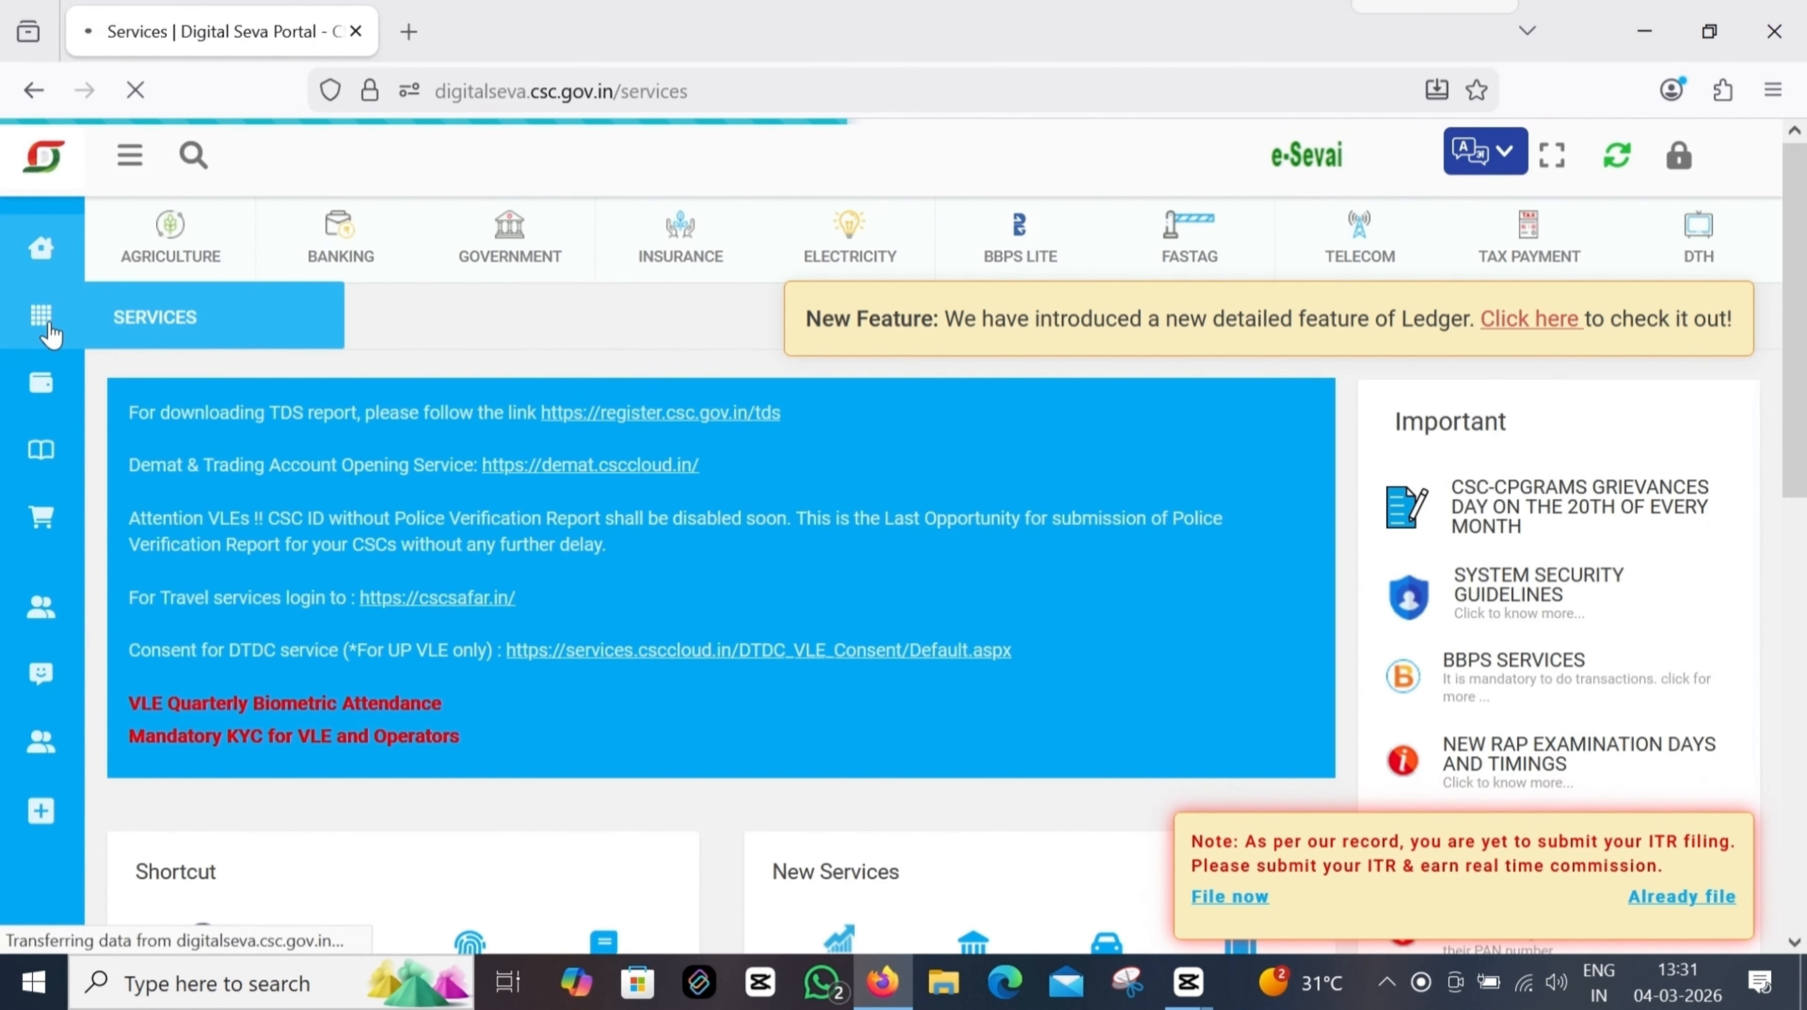
click(1742, 314)
text(p)
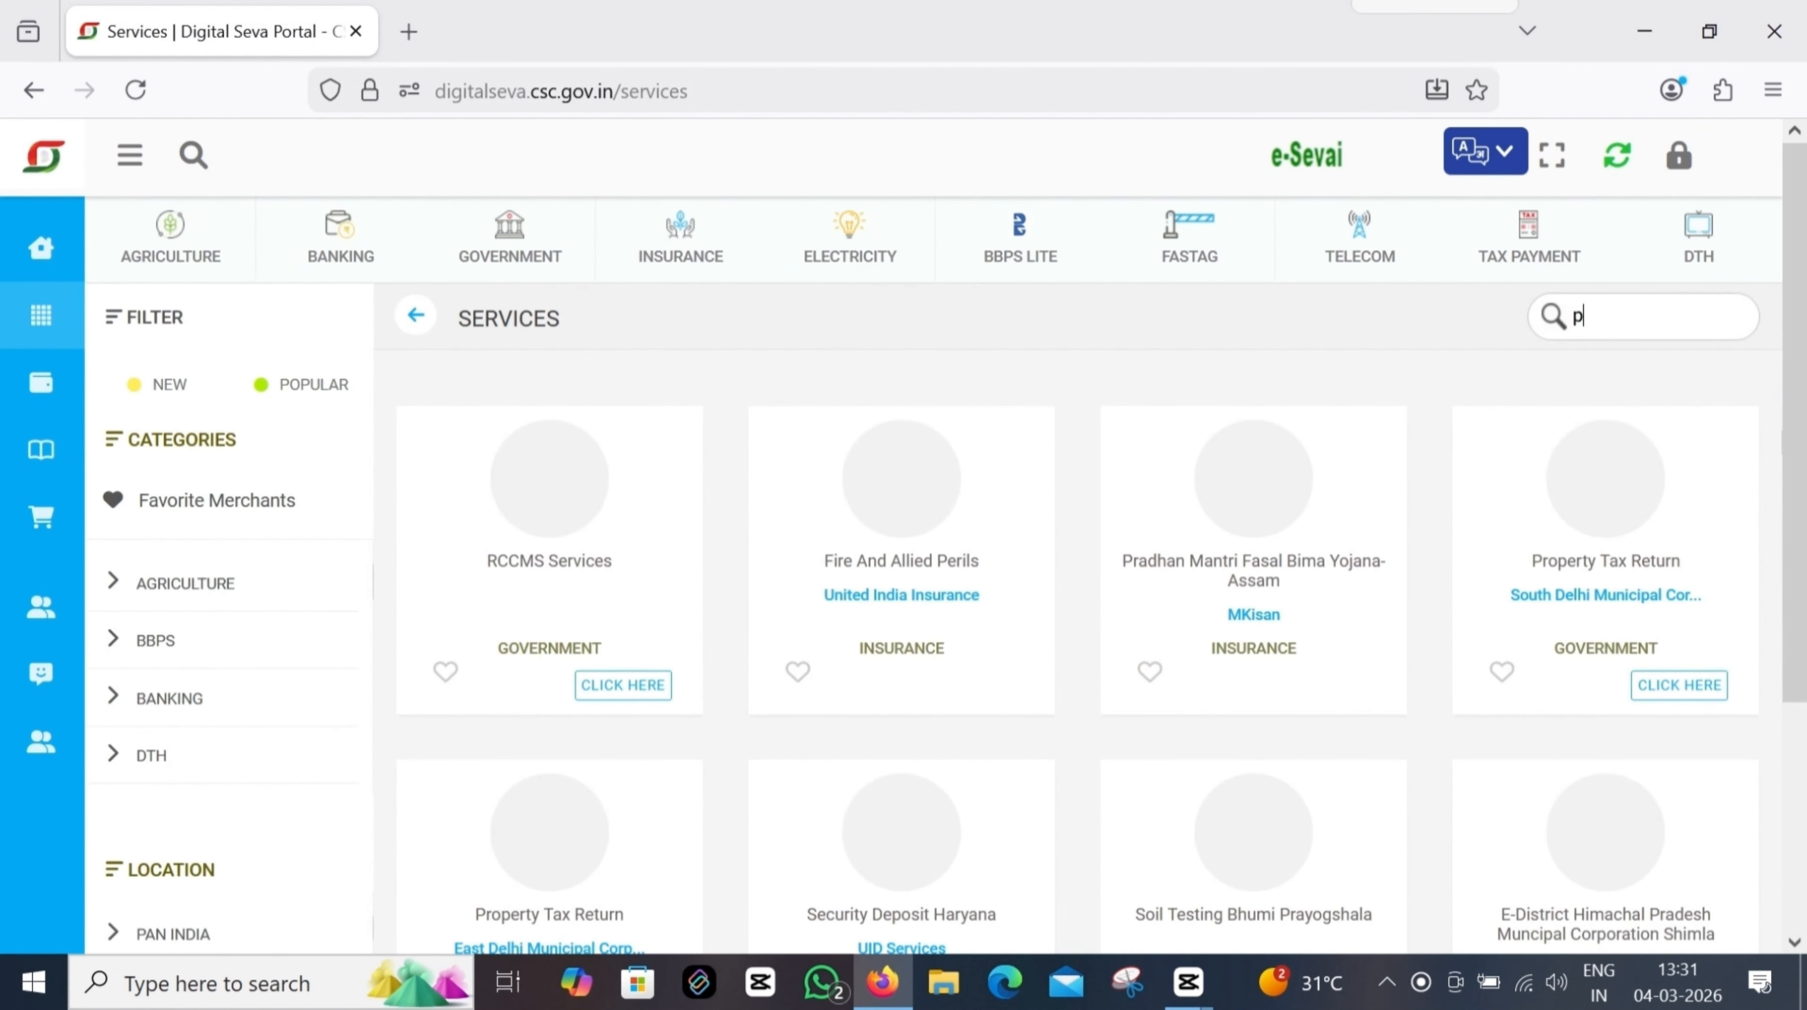
text(an)
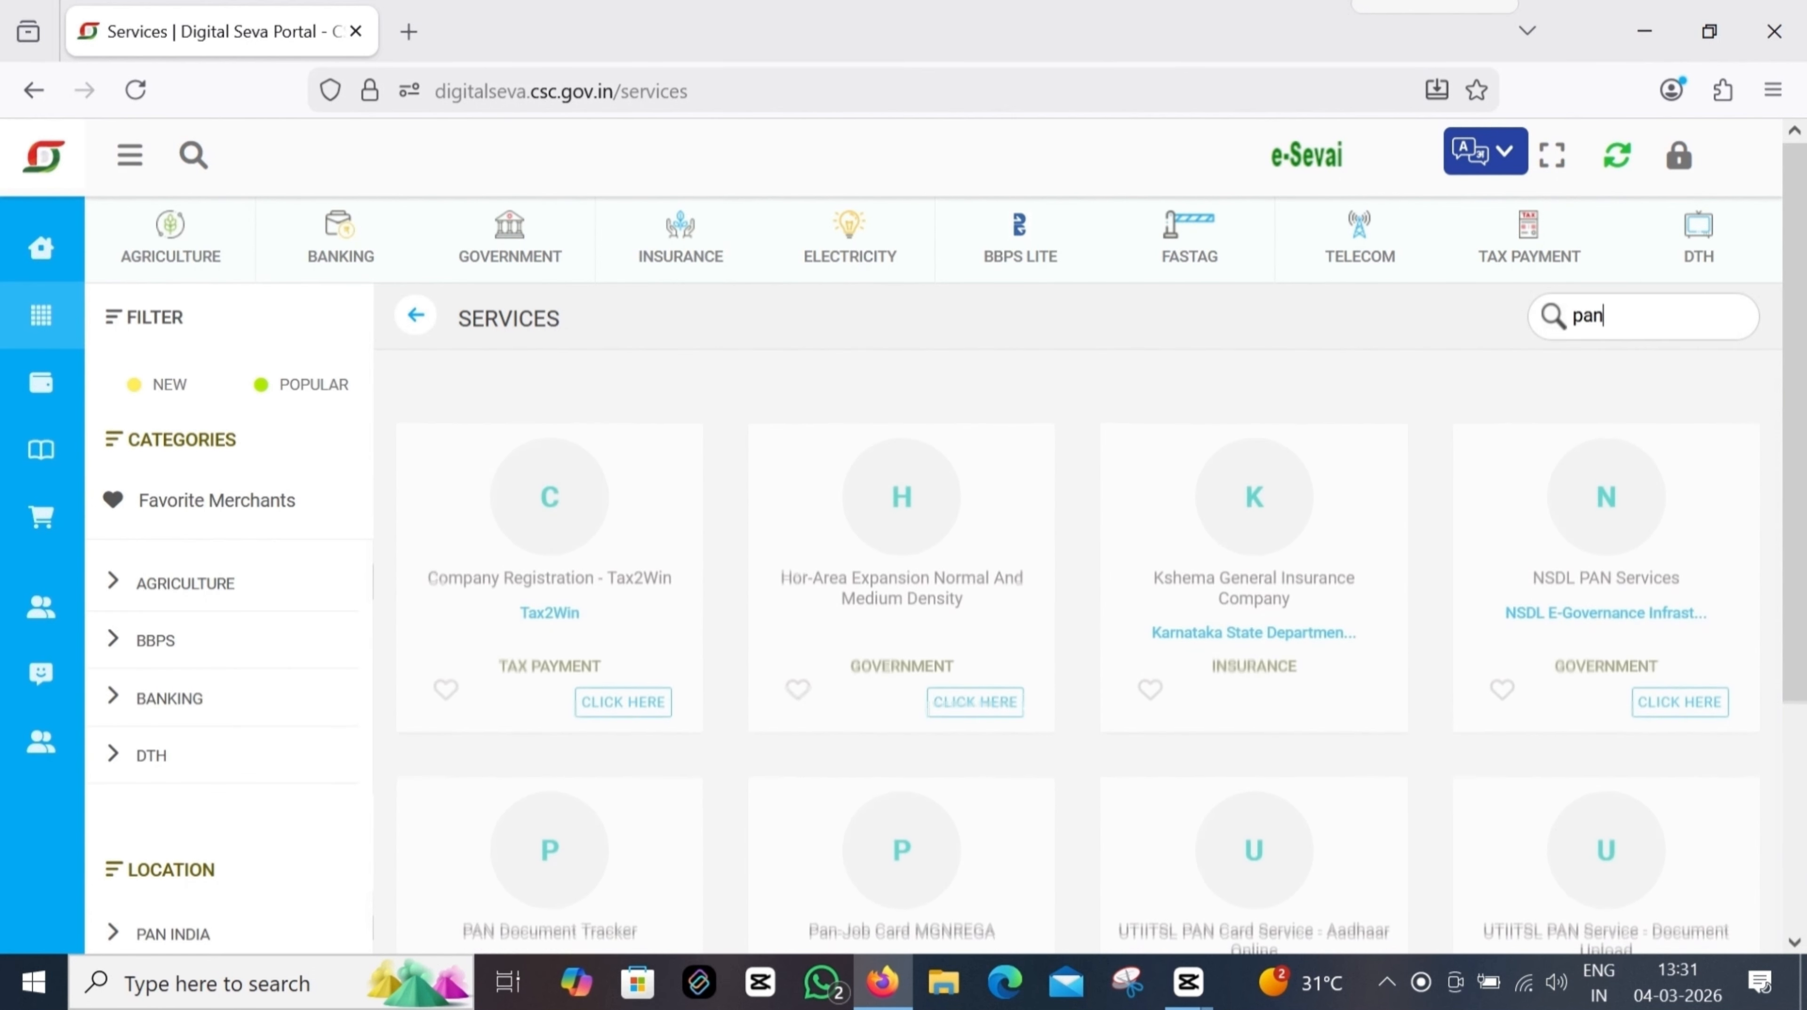
scroll(1144, 643, down, 3)
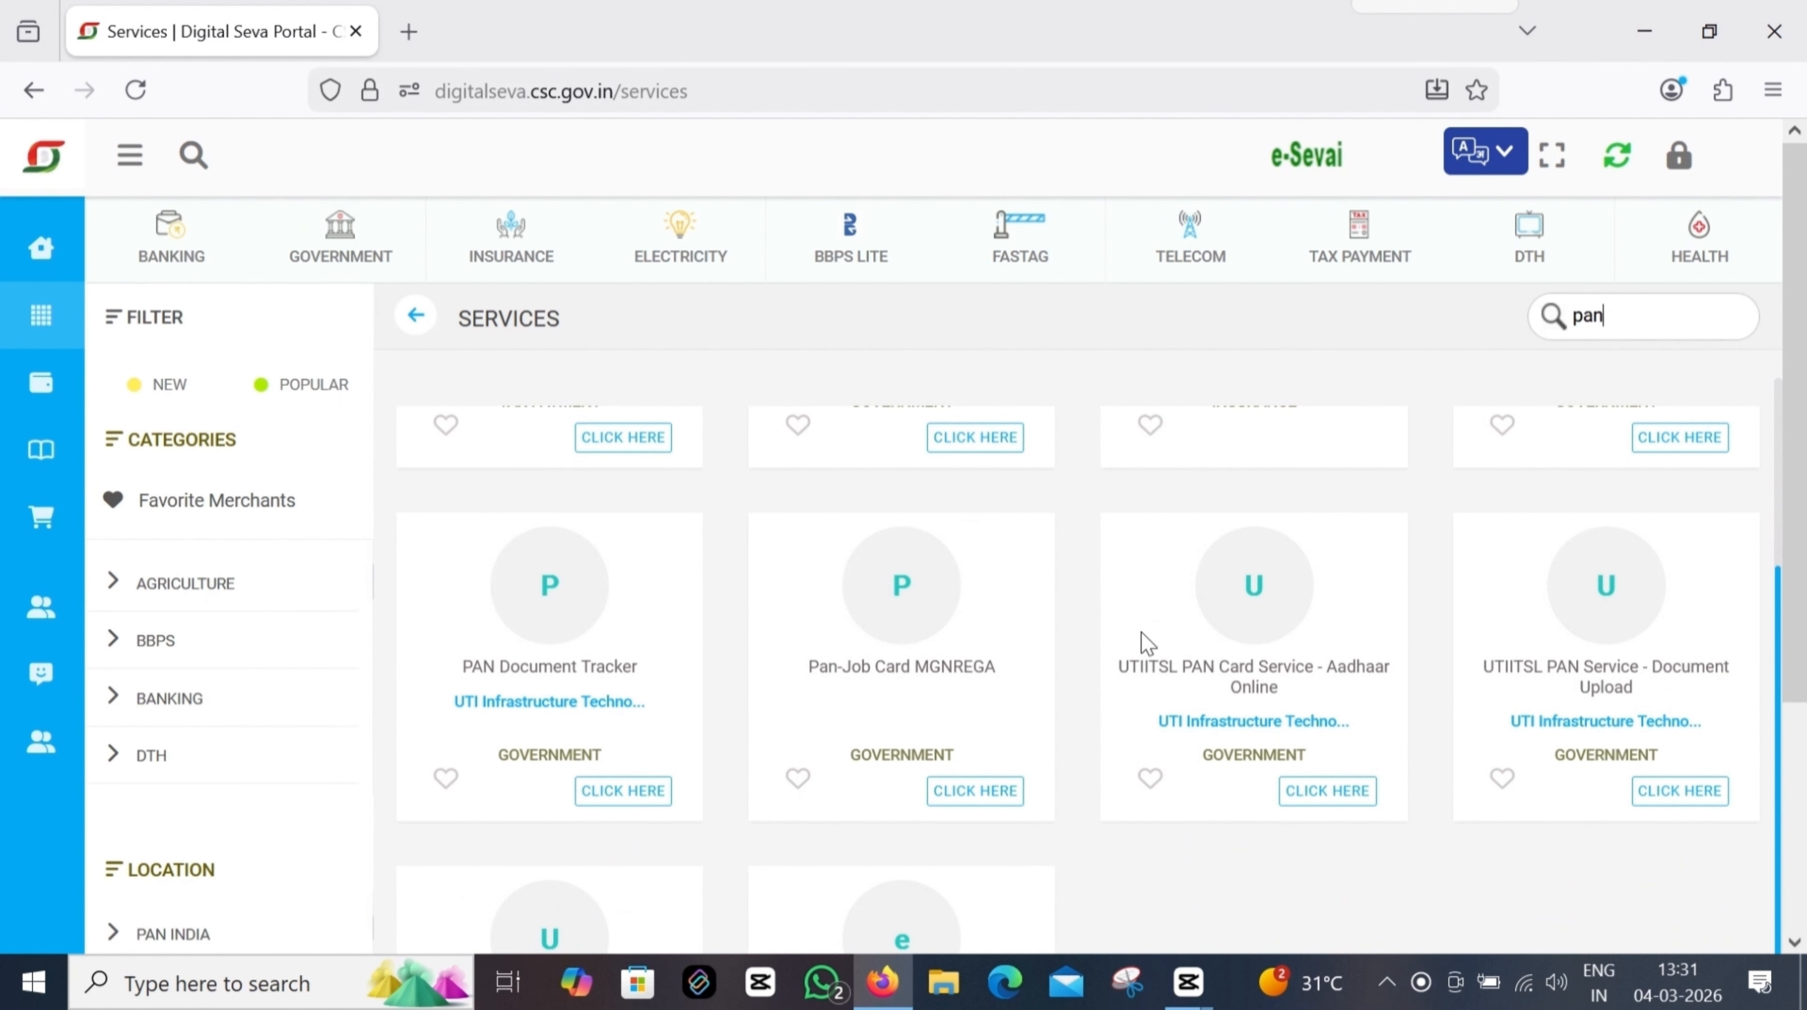
drag(1482, 666, 1714, 666)
scroll(1329, 721, down, 5)
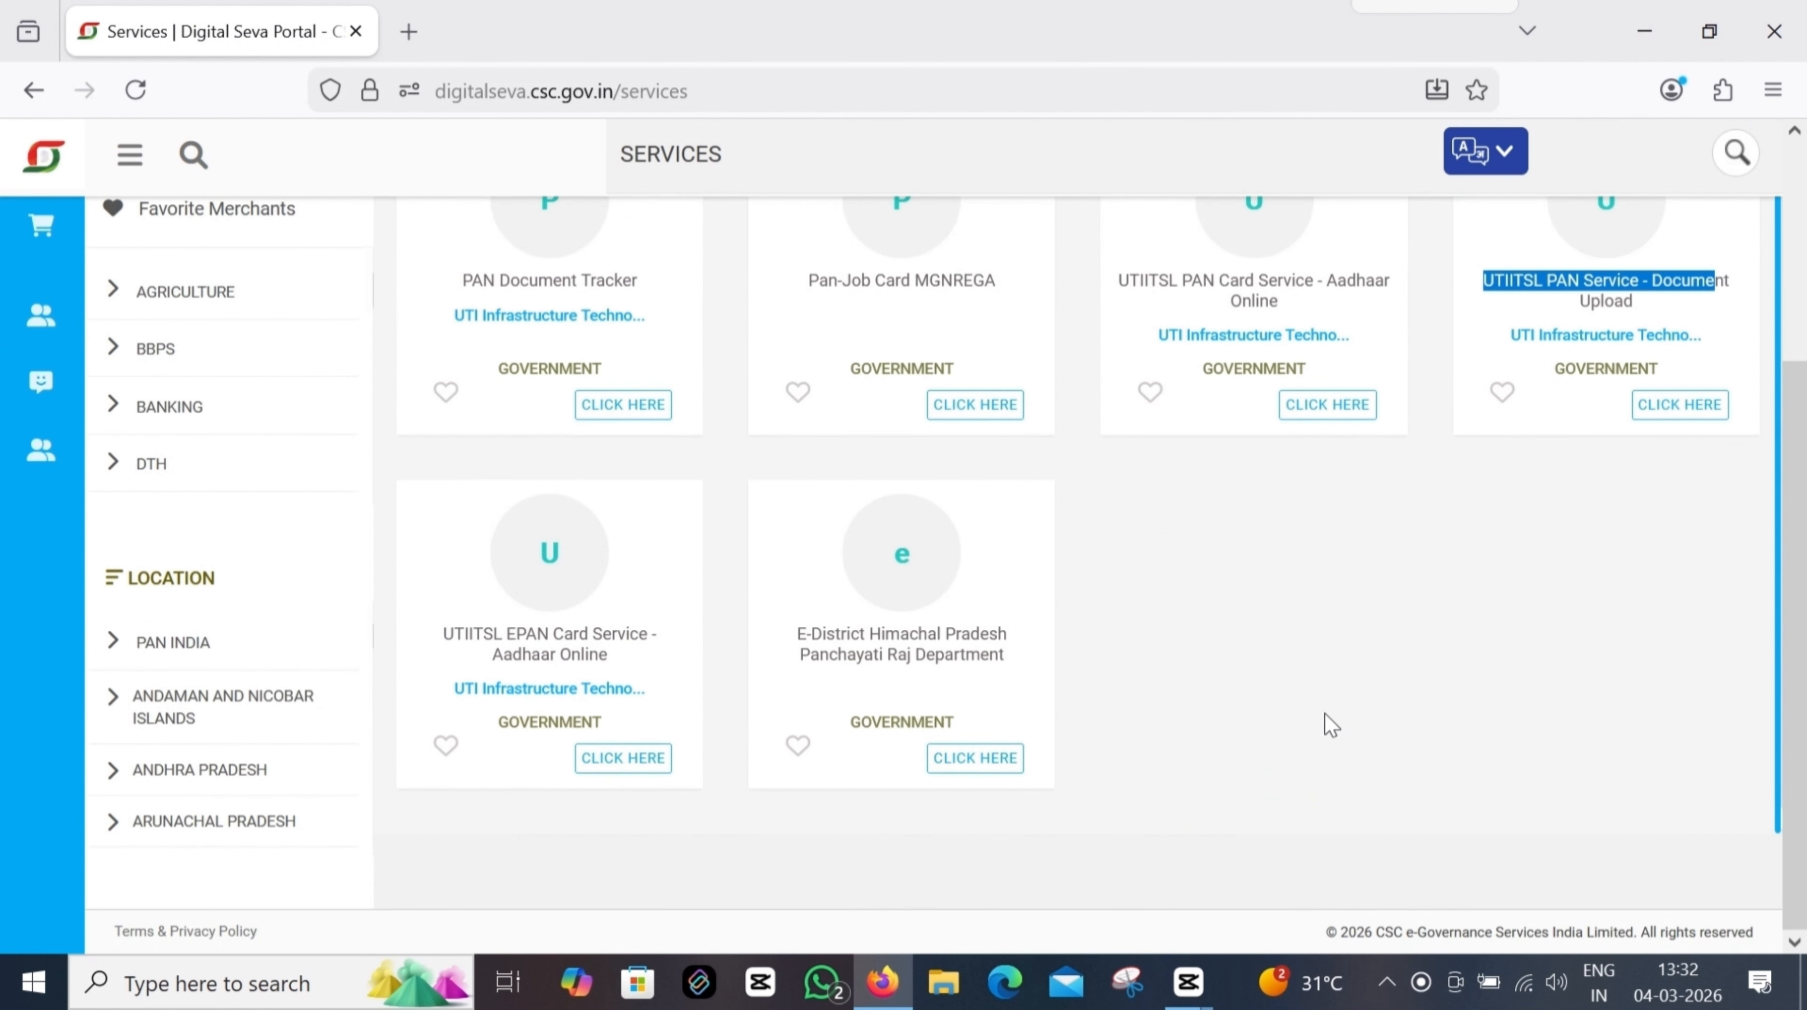
click(1329, 404)
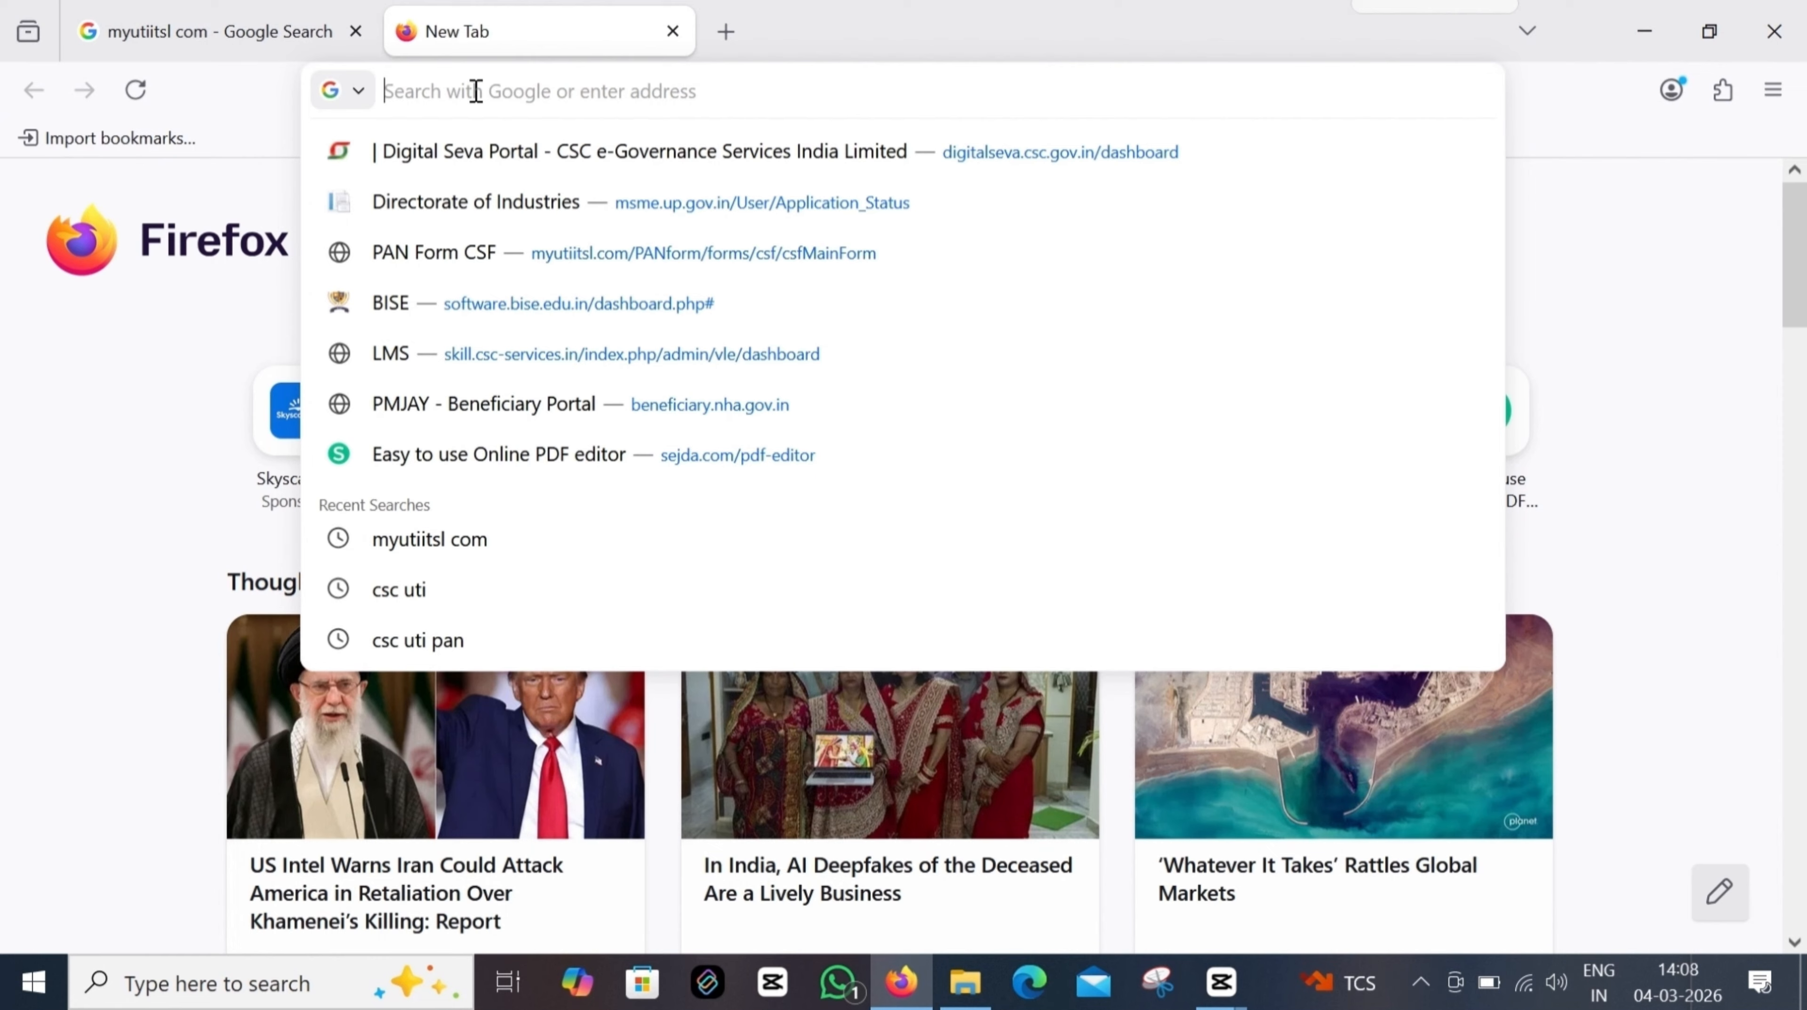
Step: Web-search 'myutiitsl com', open the CSC UTI Pan result and continue as a VLE user
text(myutiitsl com)
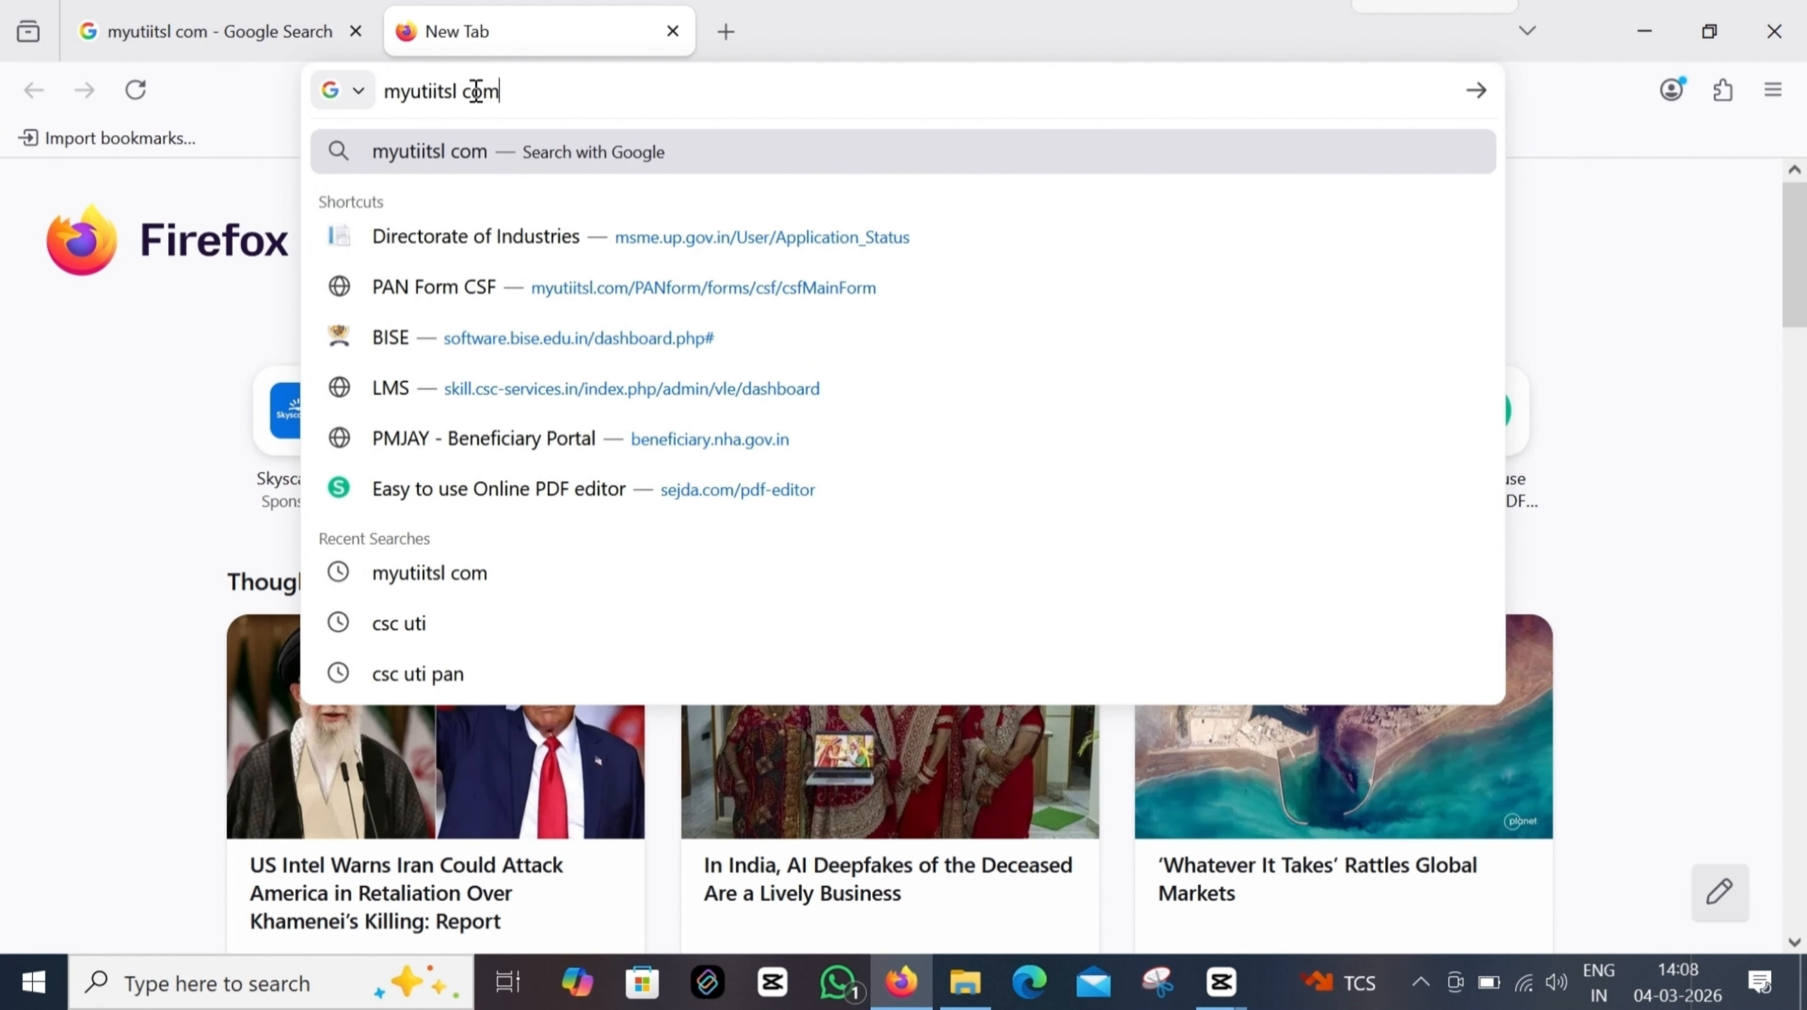
drag(558, 96, 299, 94)
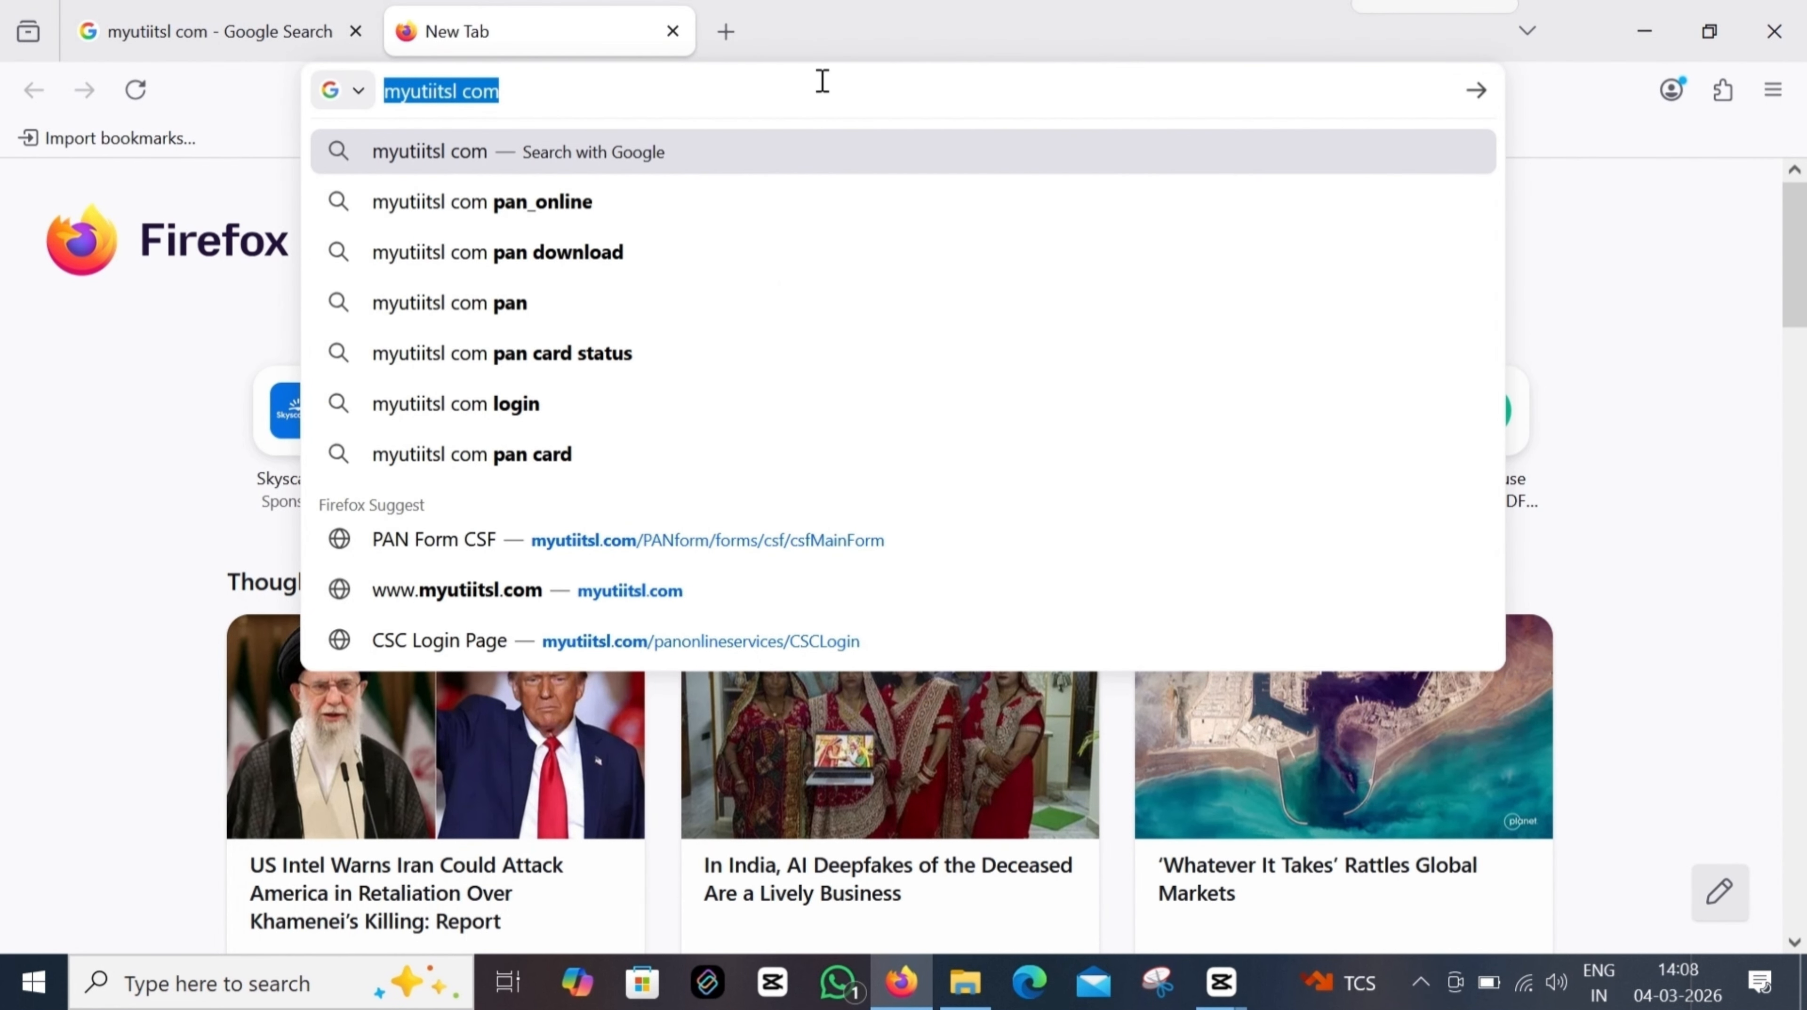
click(689, 95)
key(Return)
drag(396, 445, 121, 432)
click(201, 380)
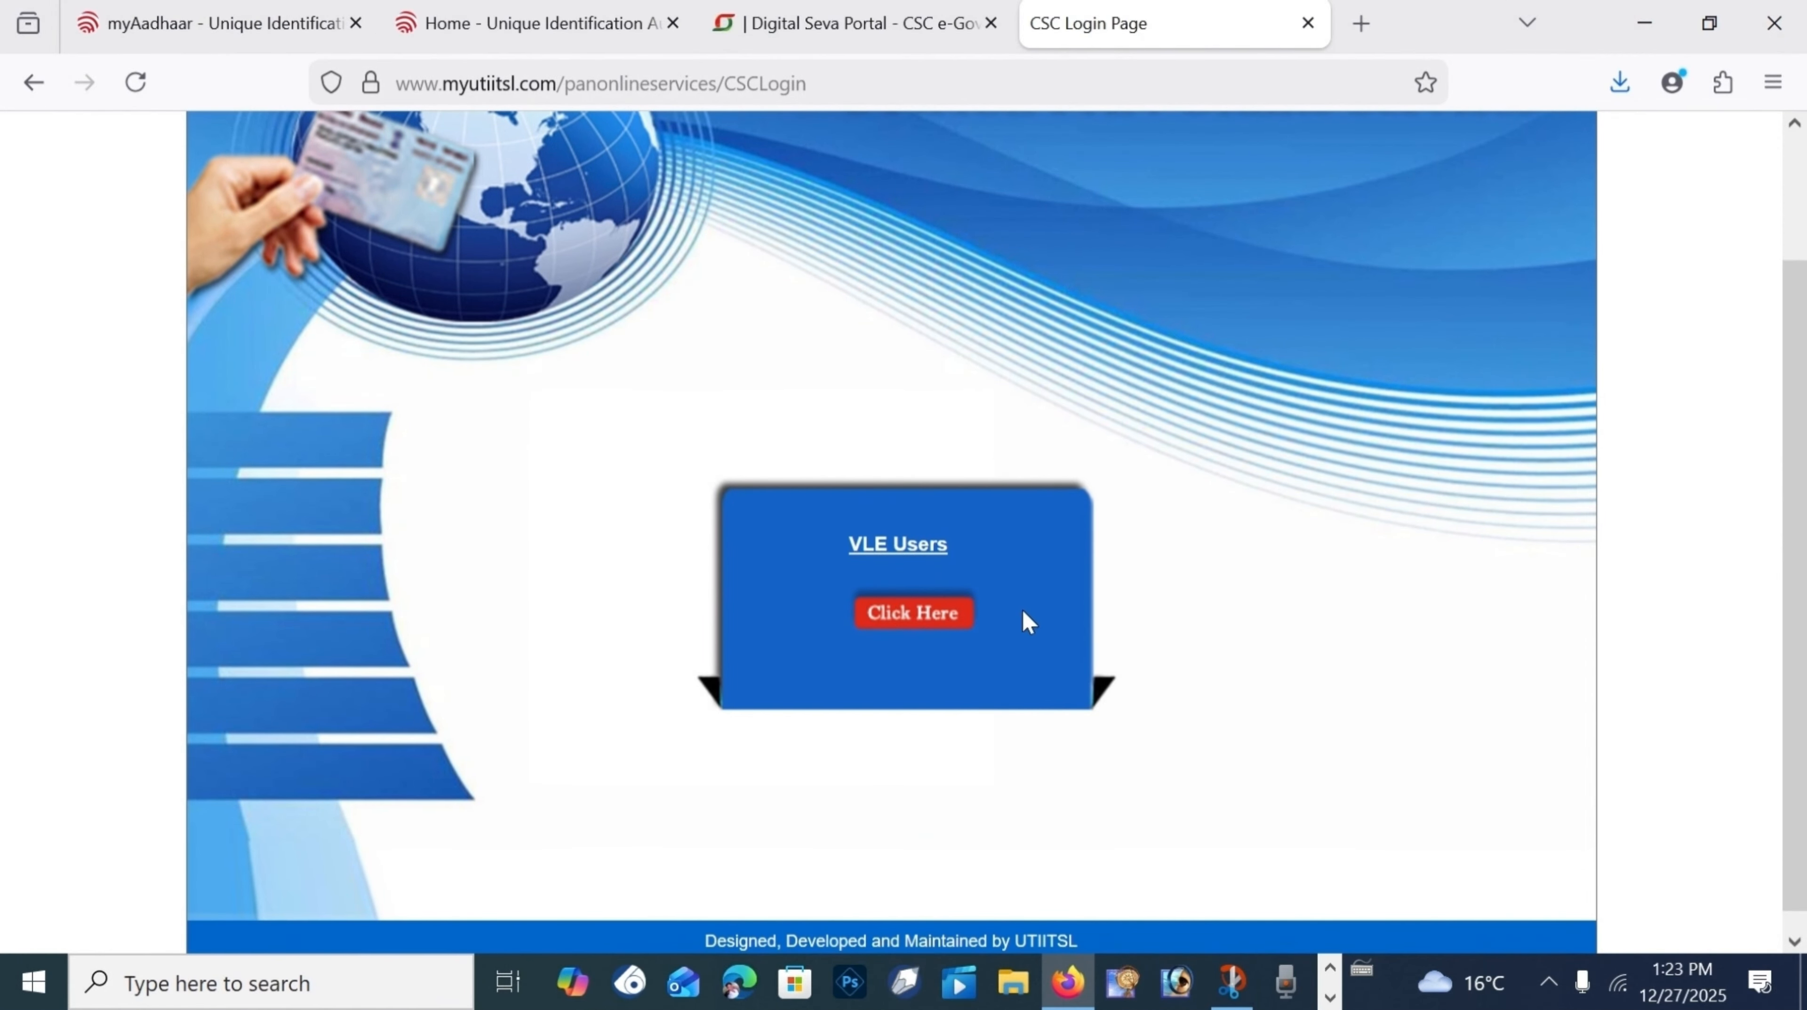
click(963, 614)
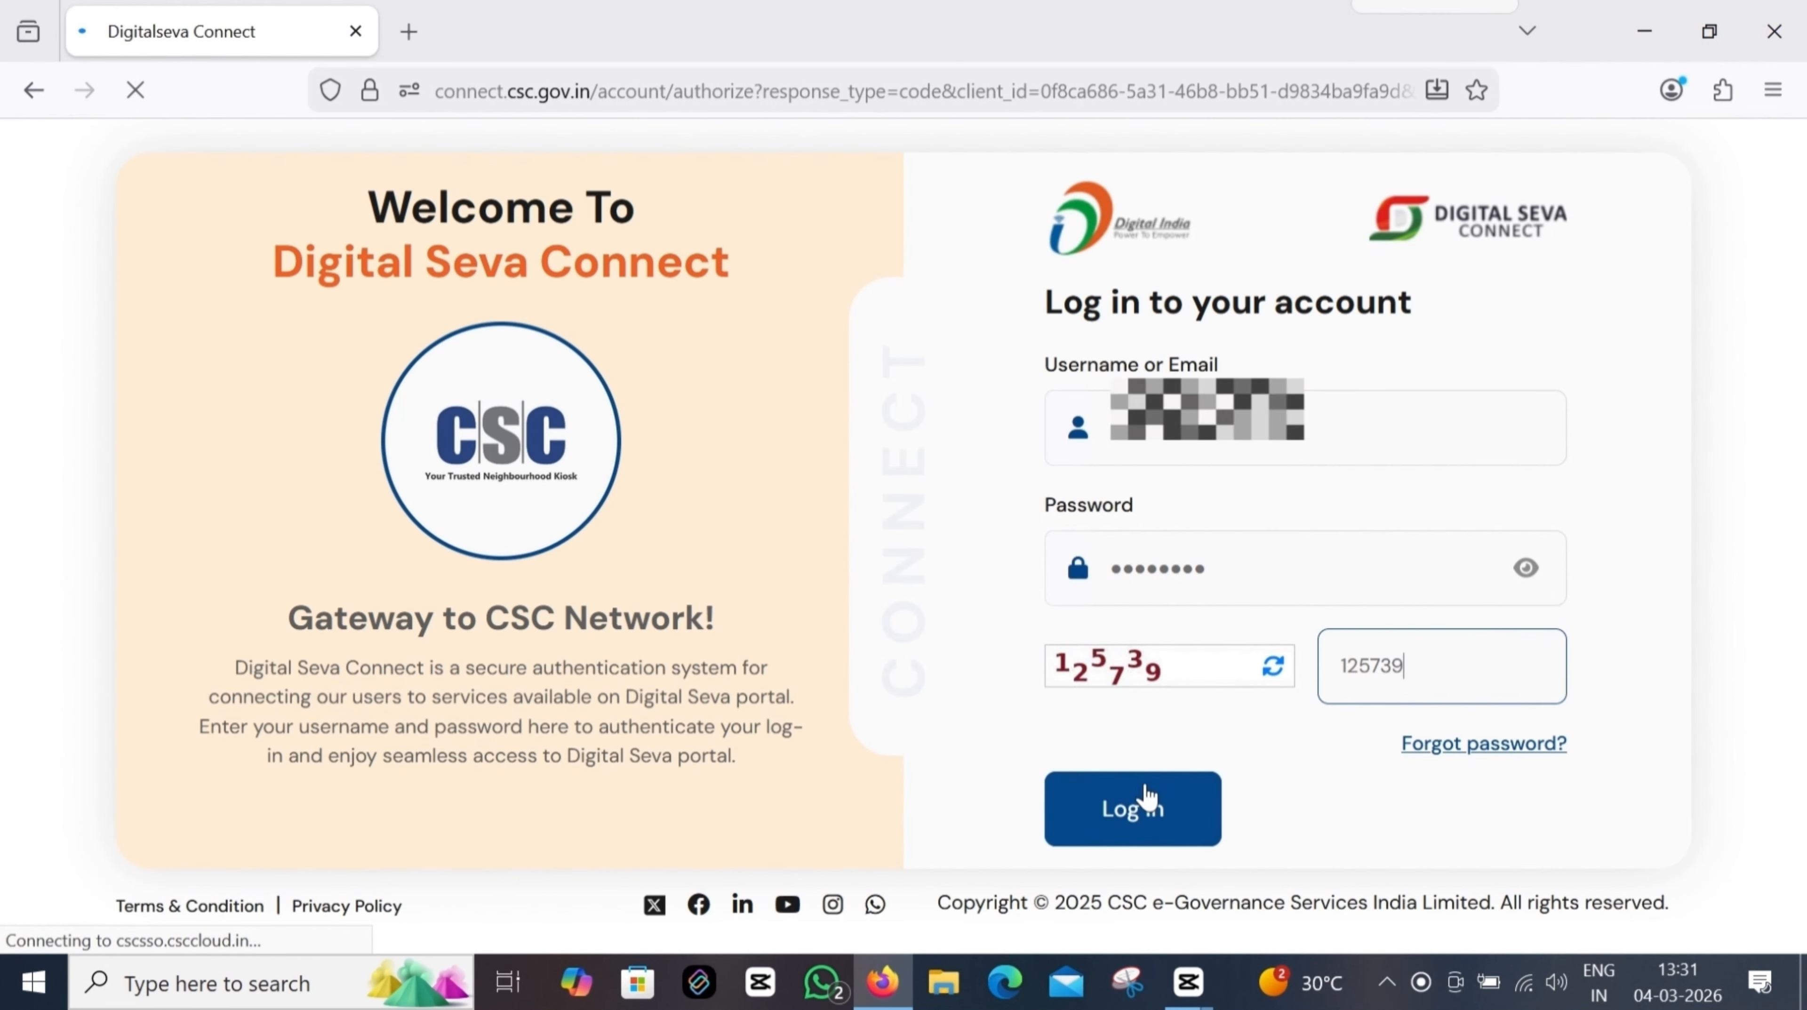
Step: Log in to Digital Seva Connect and dismiss the OTP-sent notice
click(1150, 810)
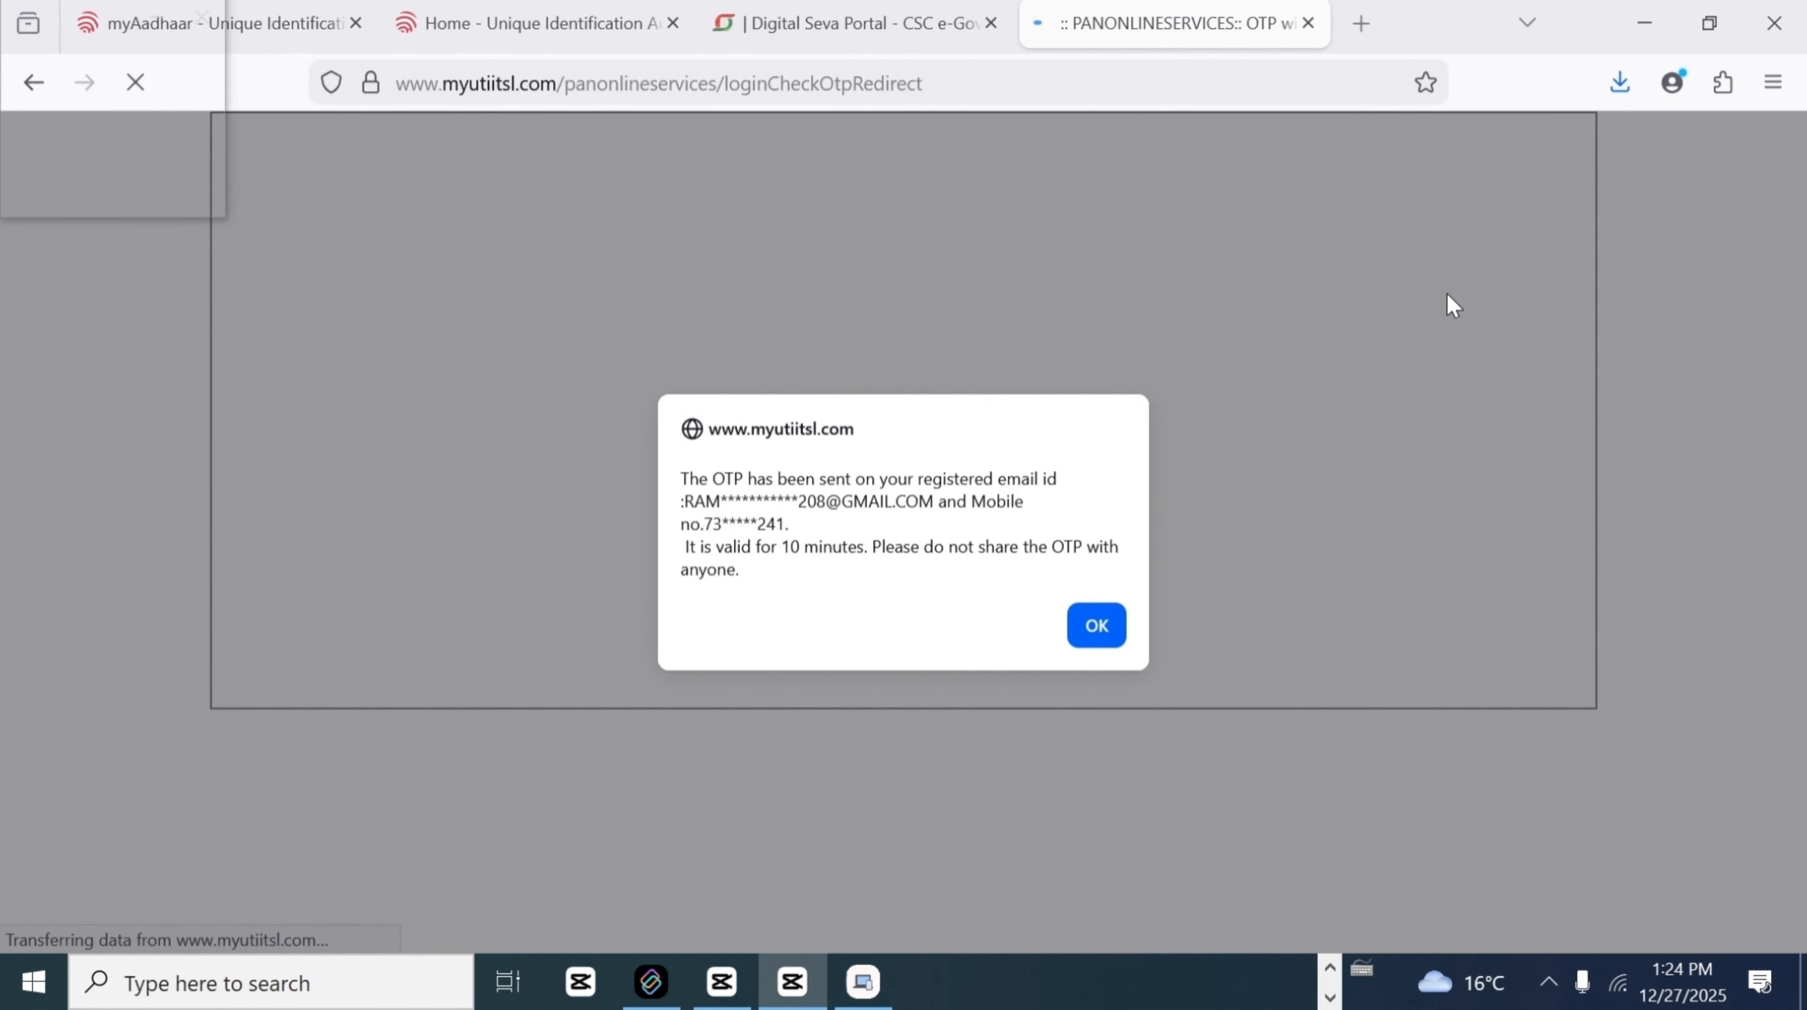
drag(685, 501, 828, 501)
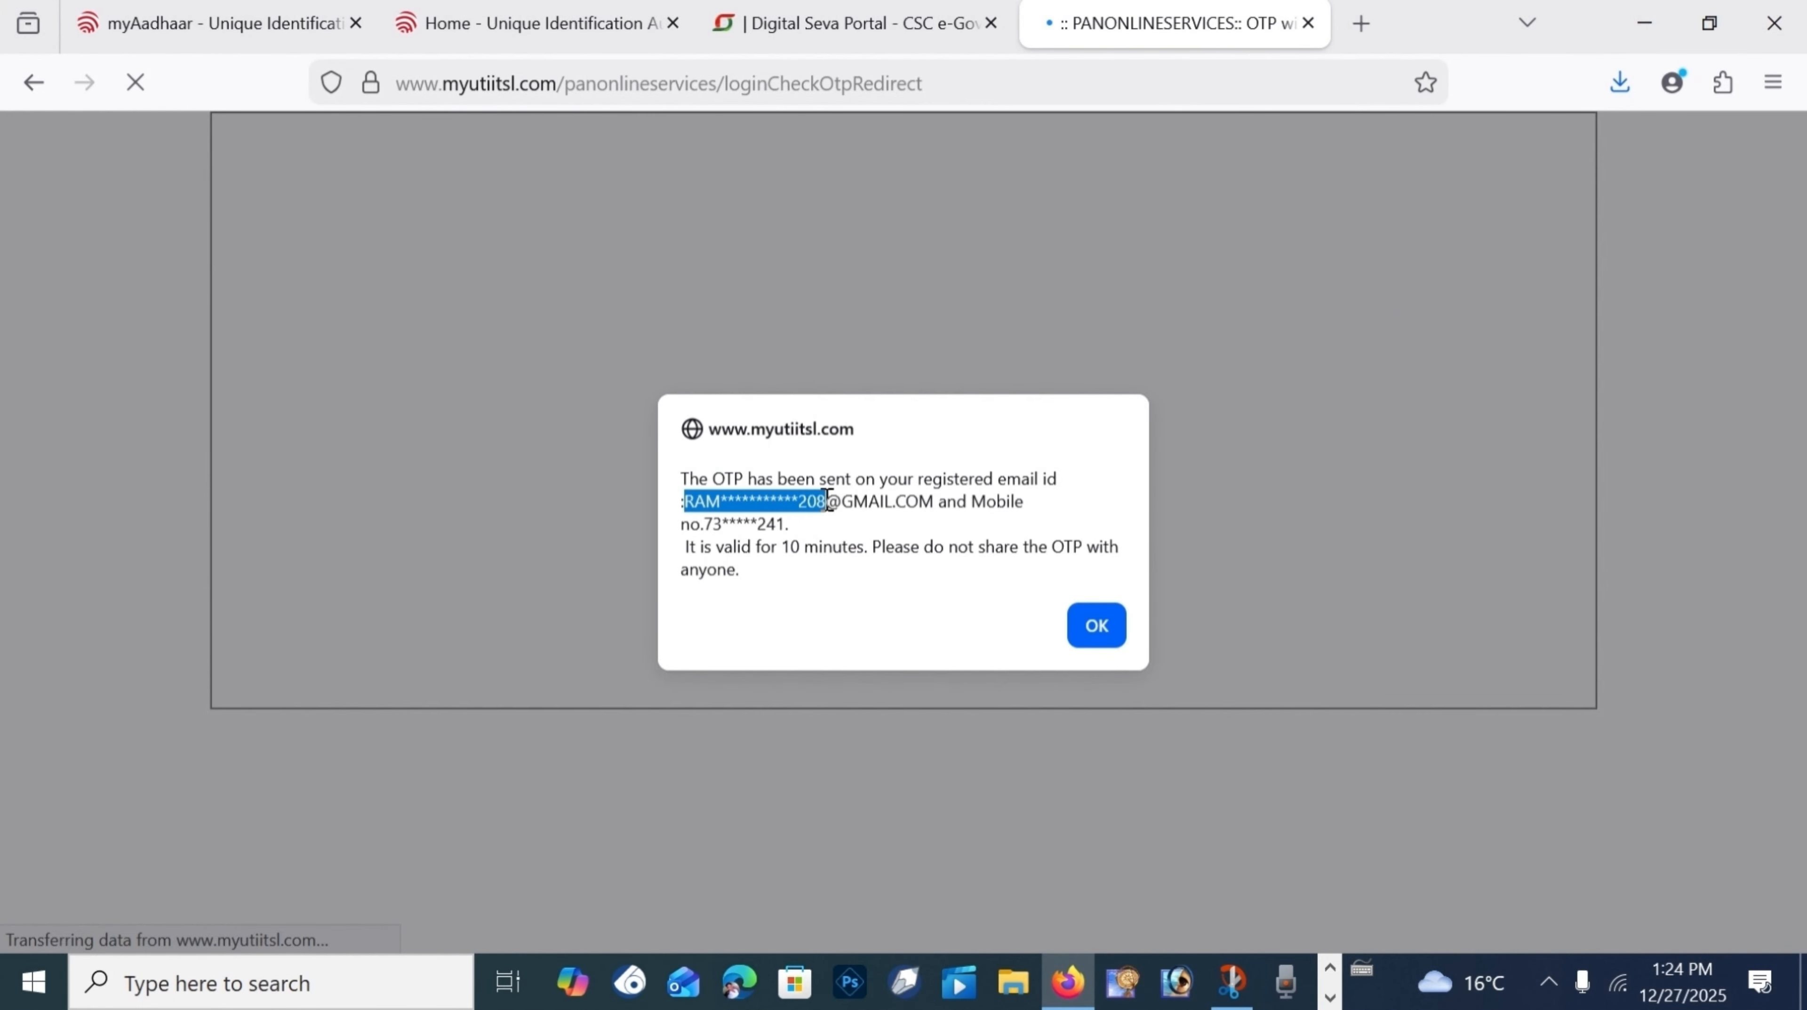
click(1097, 626)
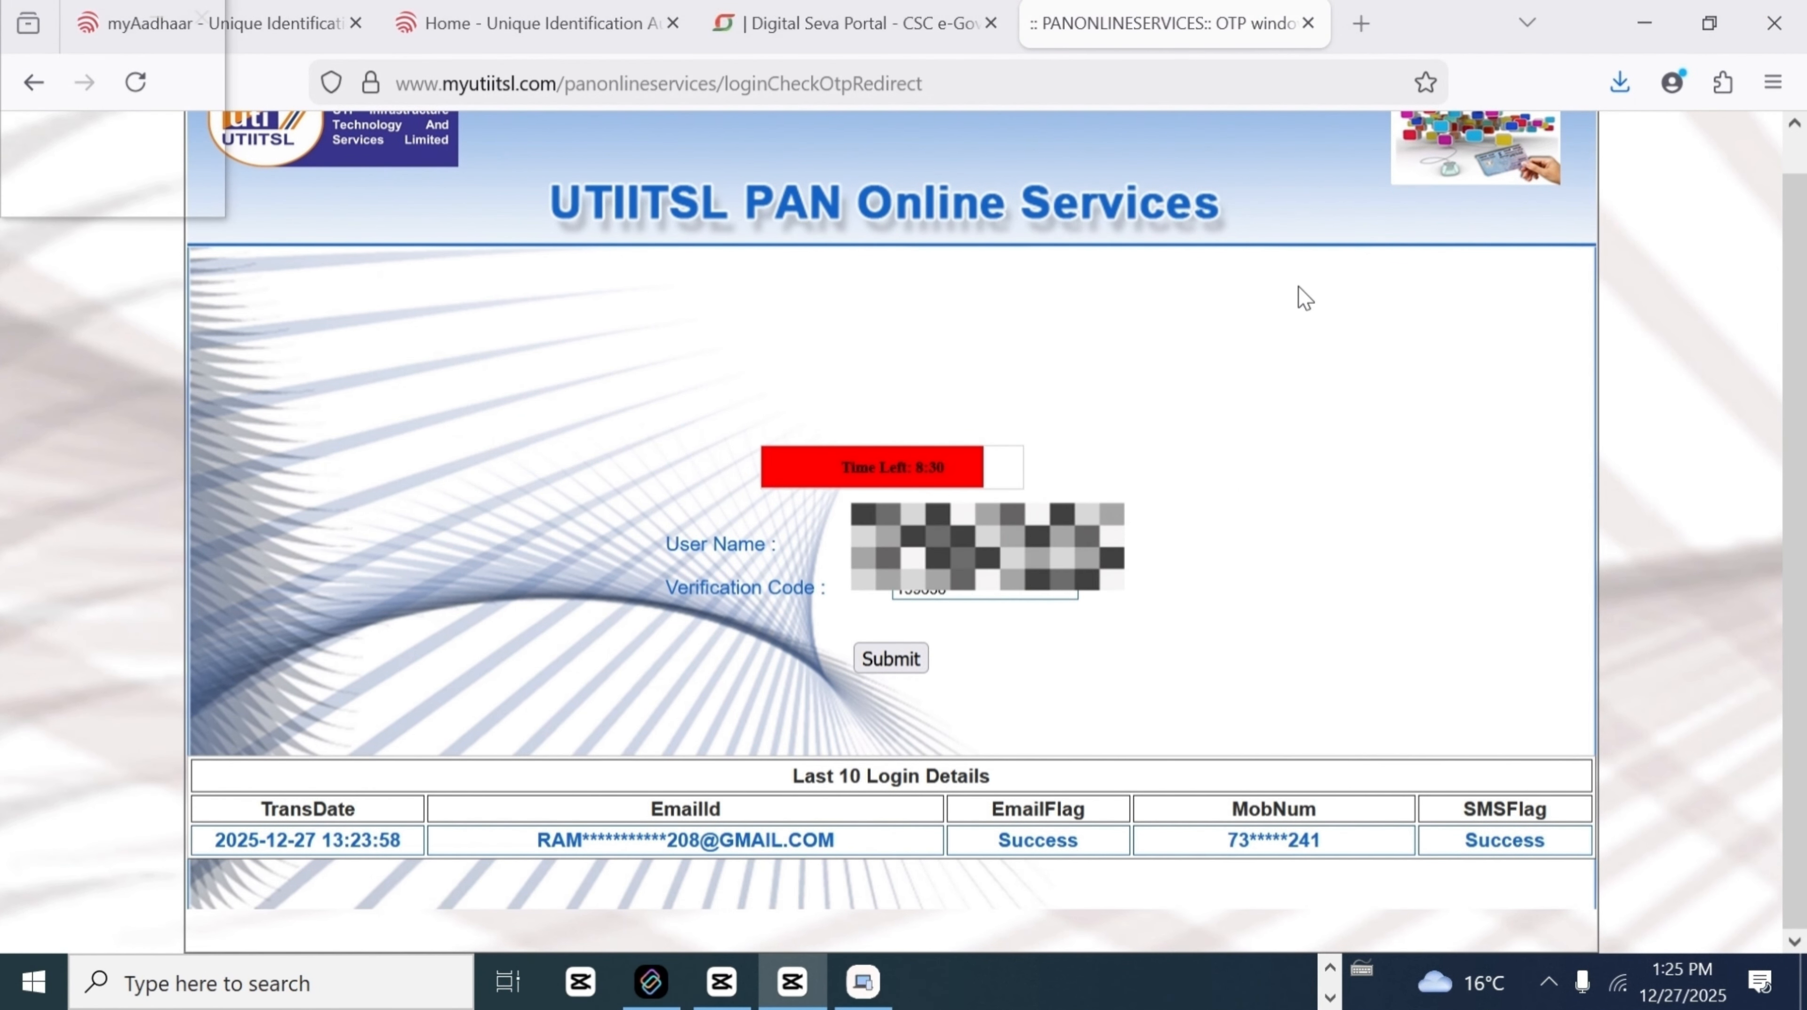
Step: Submit the verification code, then choose Apply New PAN > Application for New PAN 49A
click(911, 660)
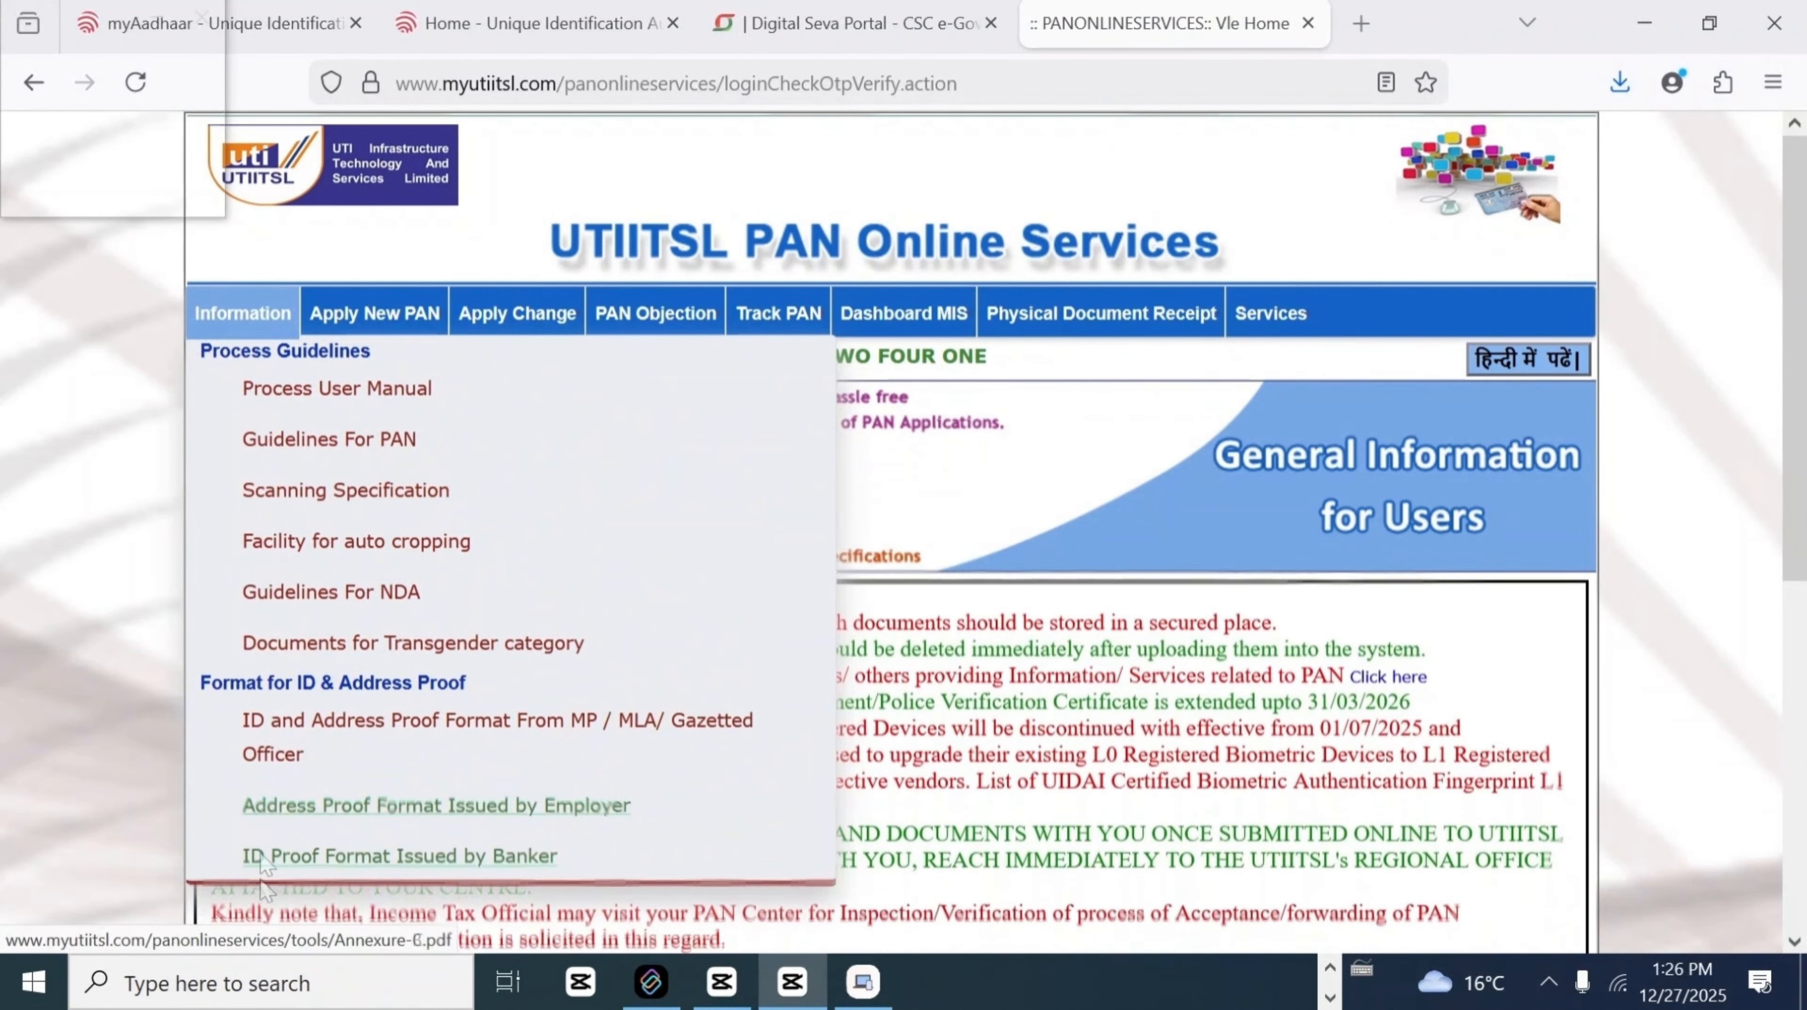
mouse_move(374, 315)
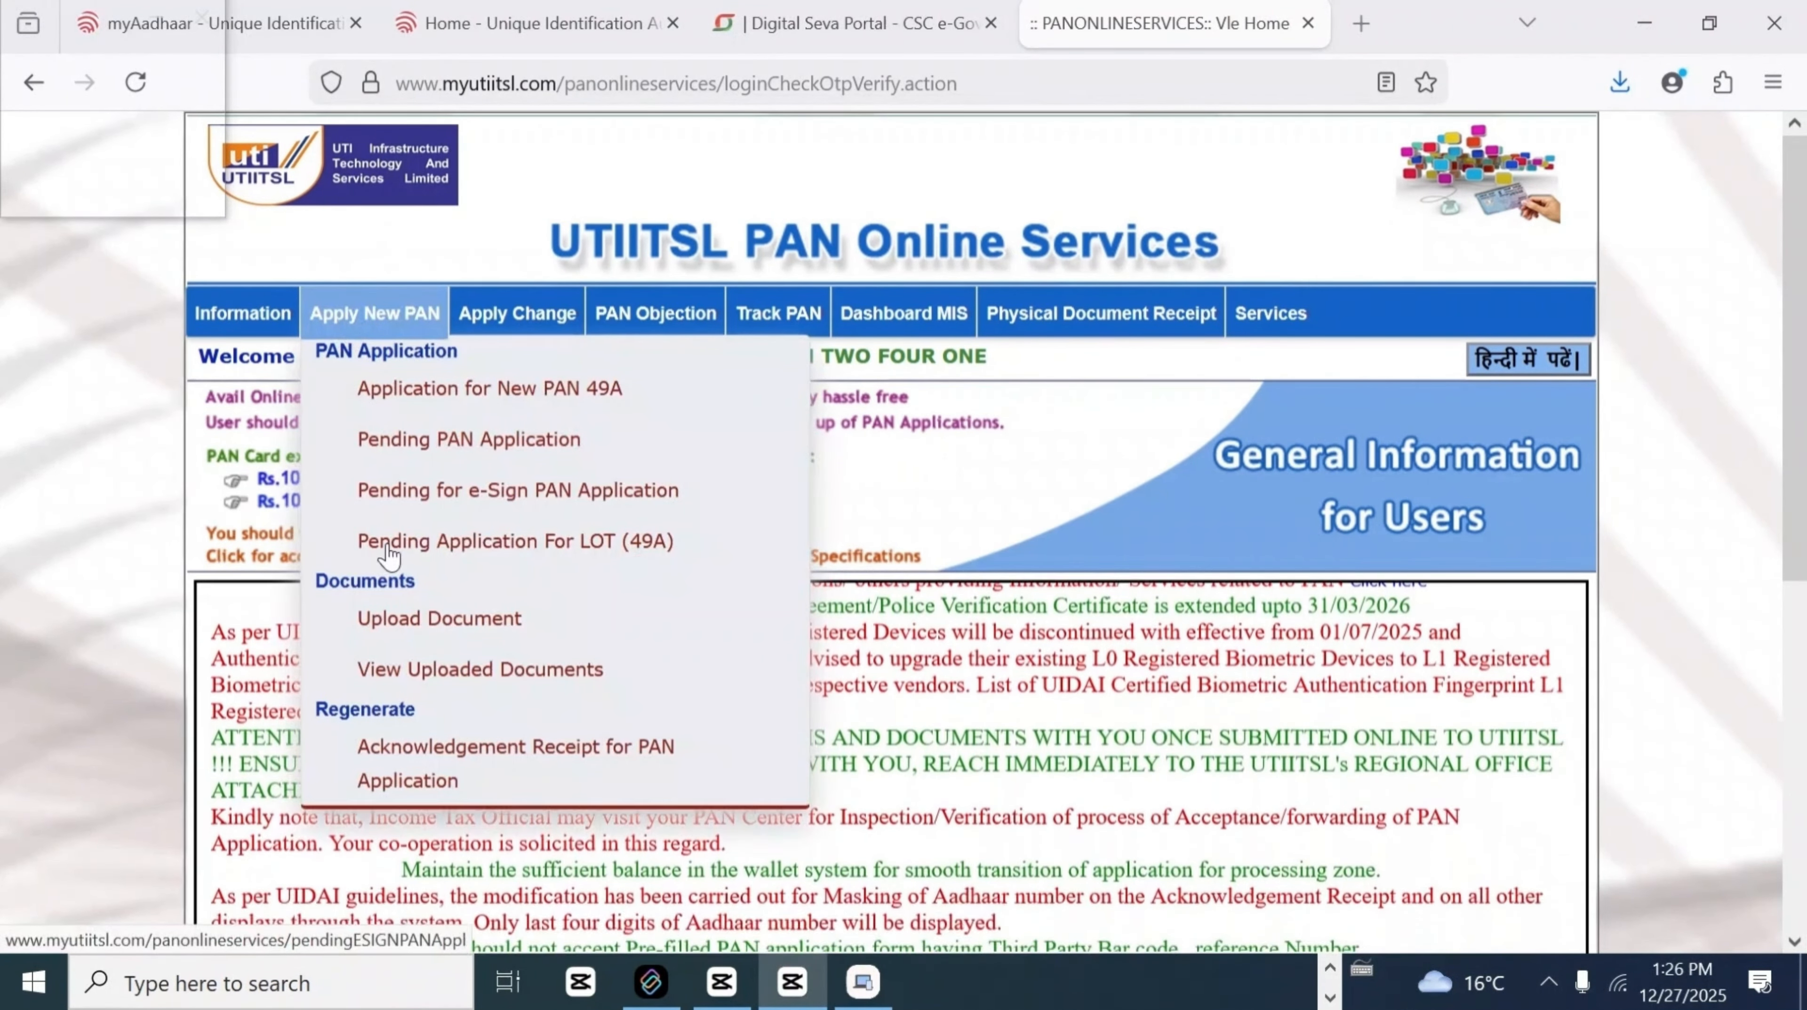
mouse_move(512, 315)
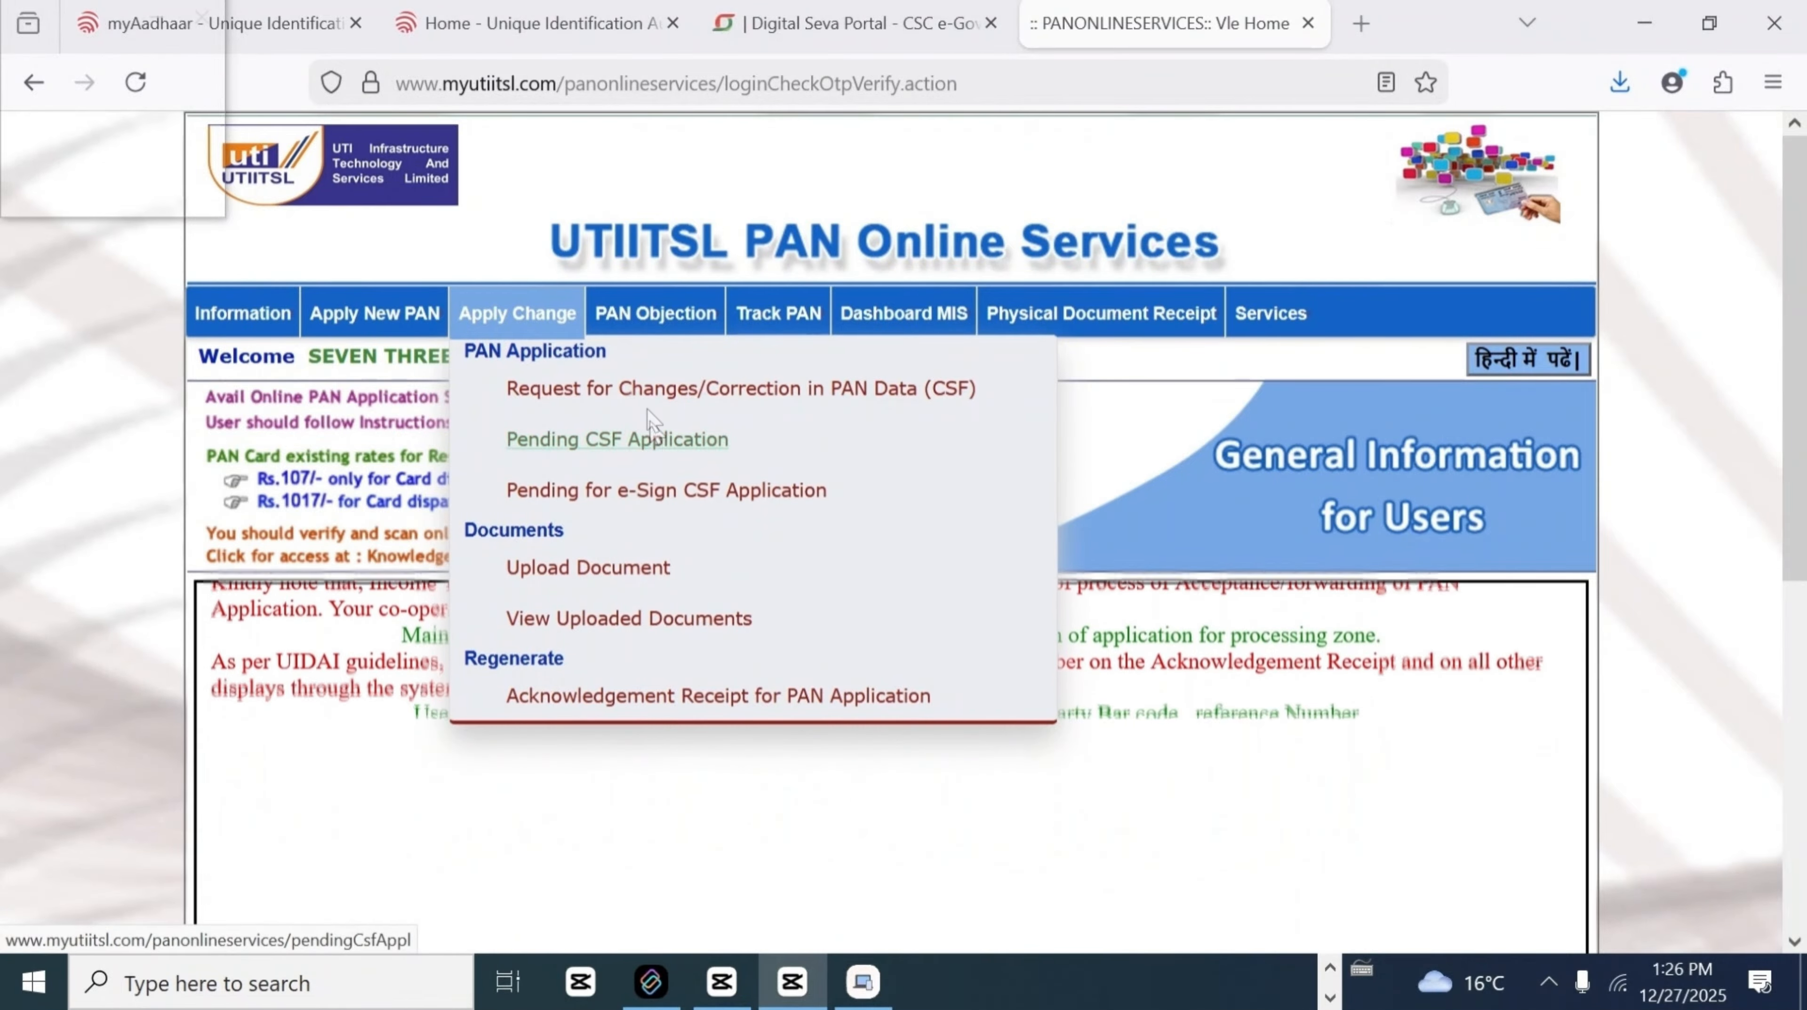
mouse_move(640, 327)
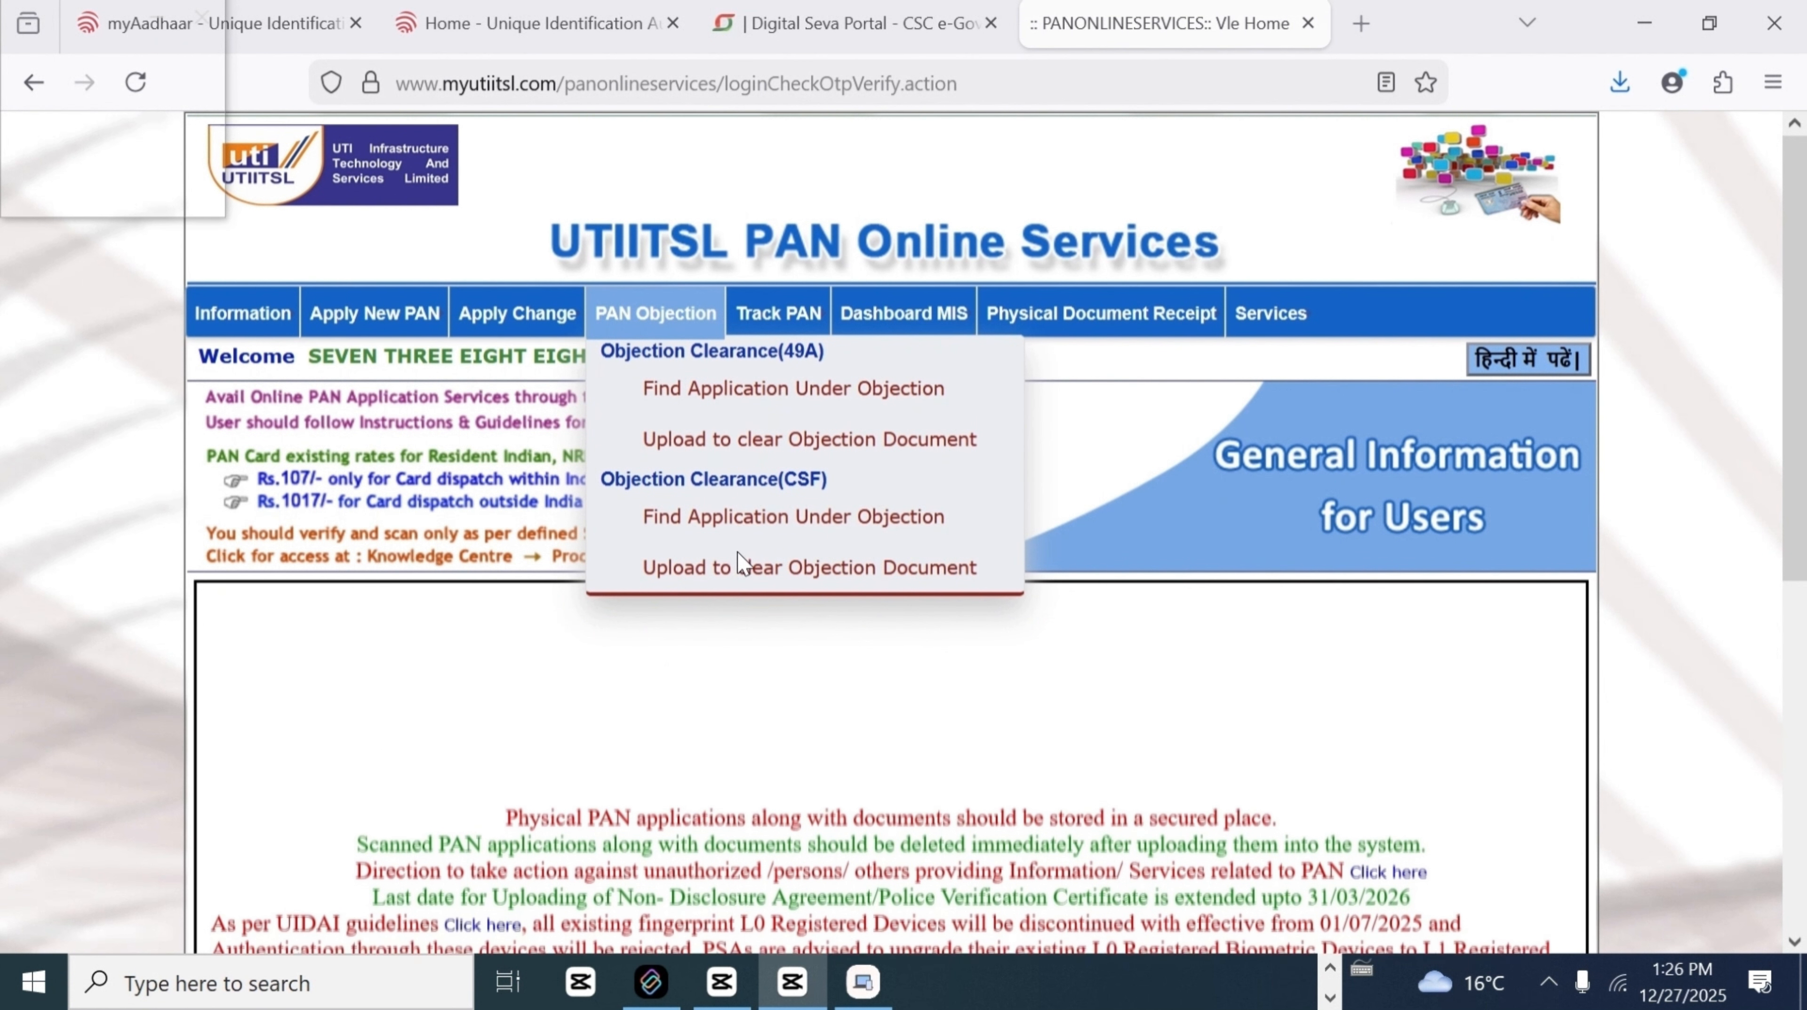
mouse_move(764, 327)
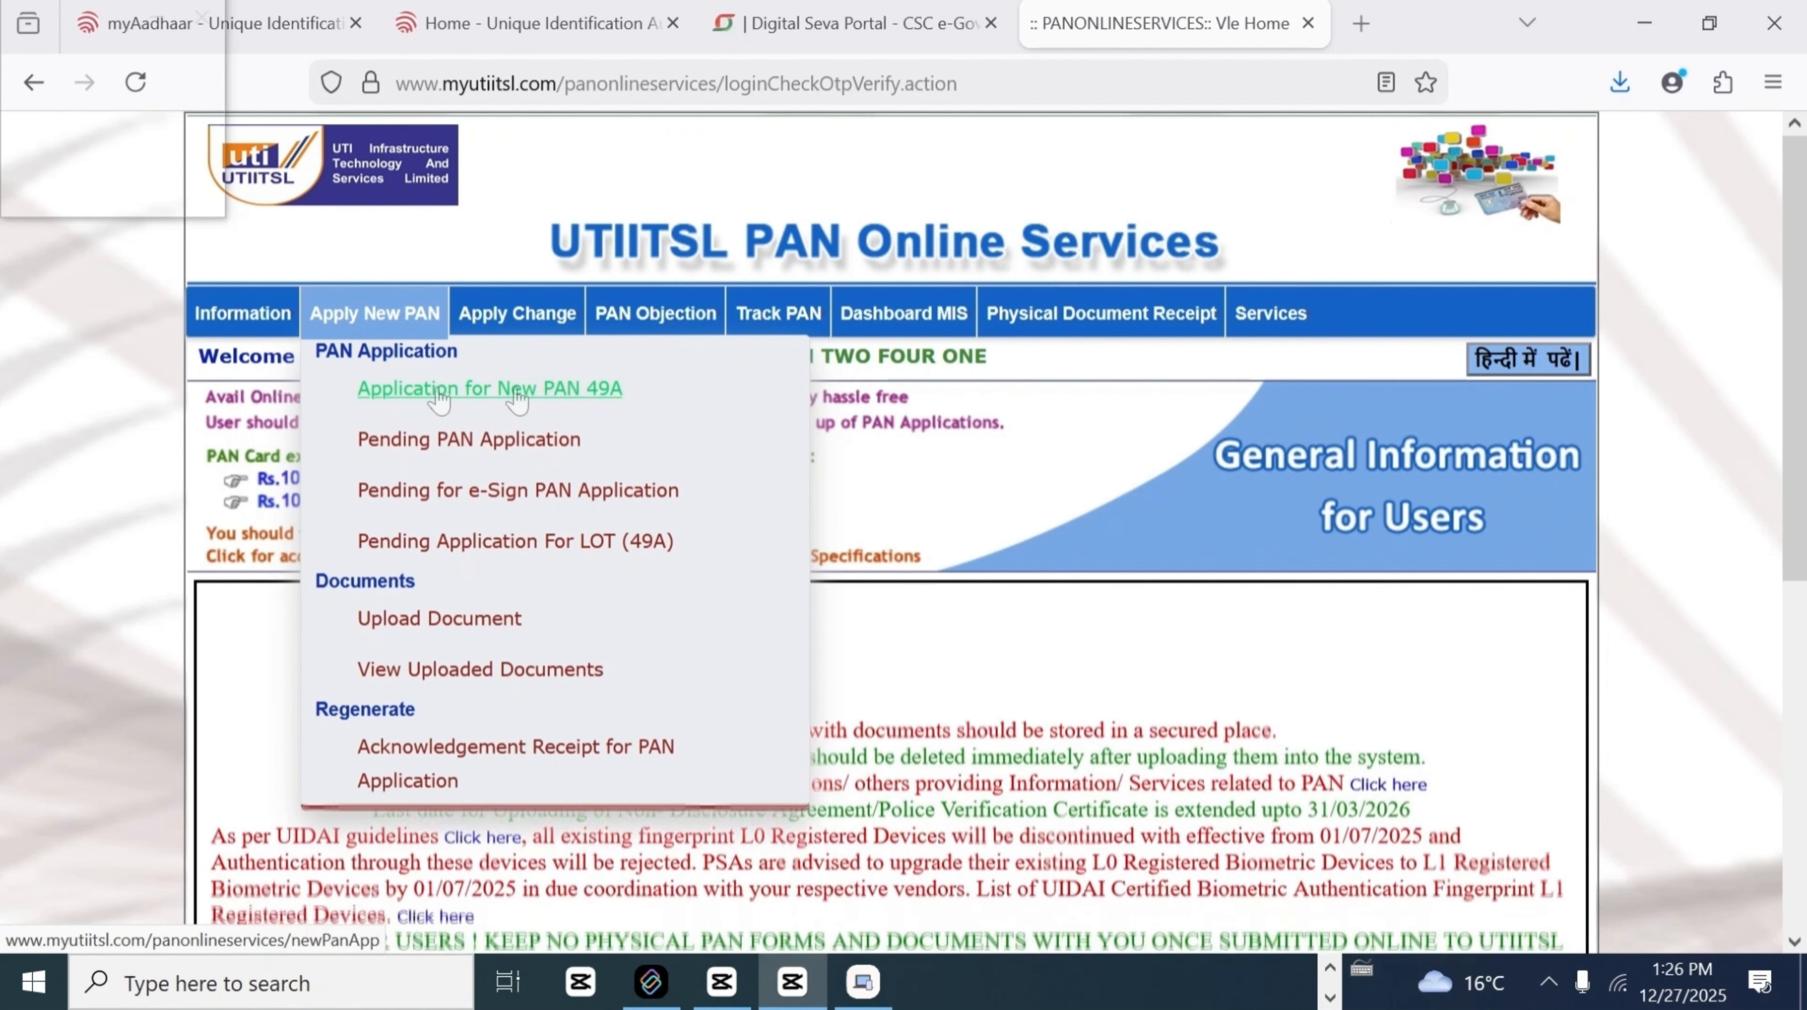
click(473, 388)
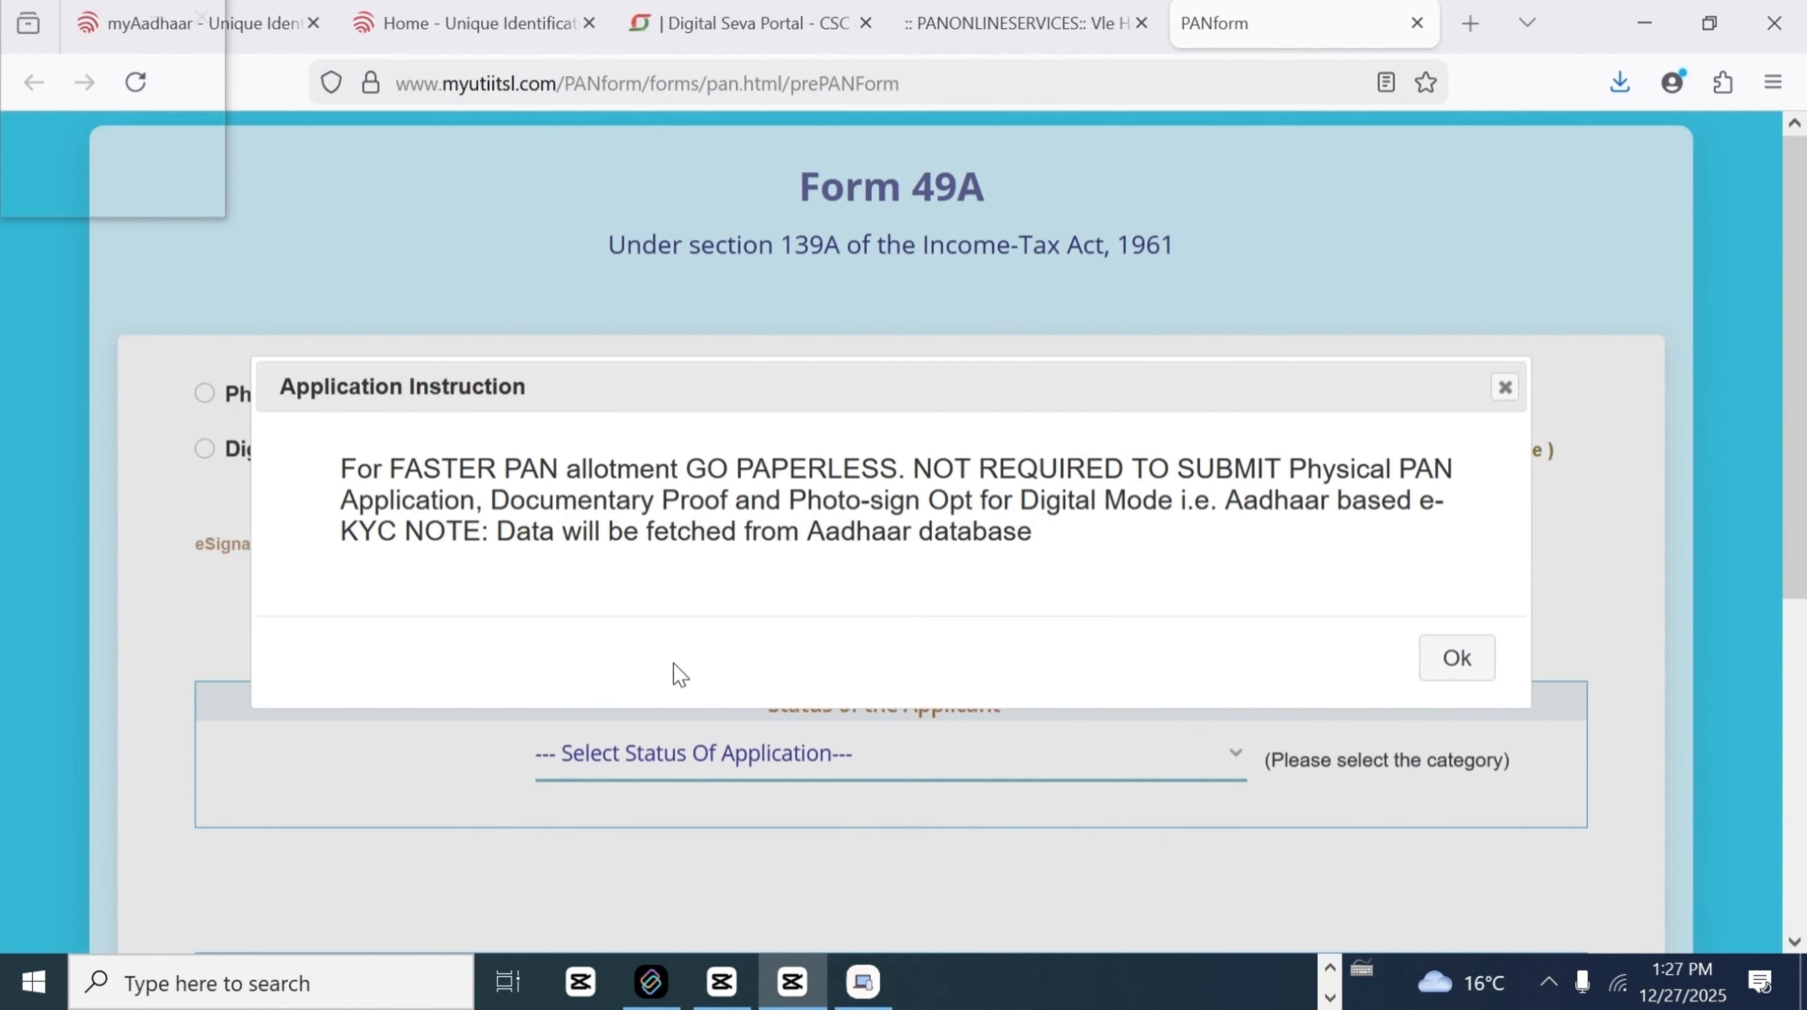
Step: Acknowledge the paperless and physical application instruction notices, leaving Physical Mode selected
drag(342, 450, 1096, 573)
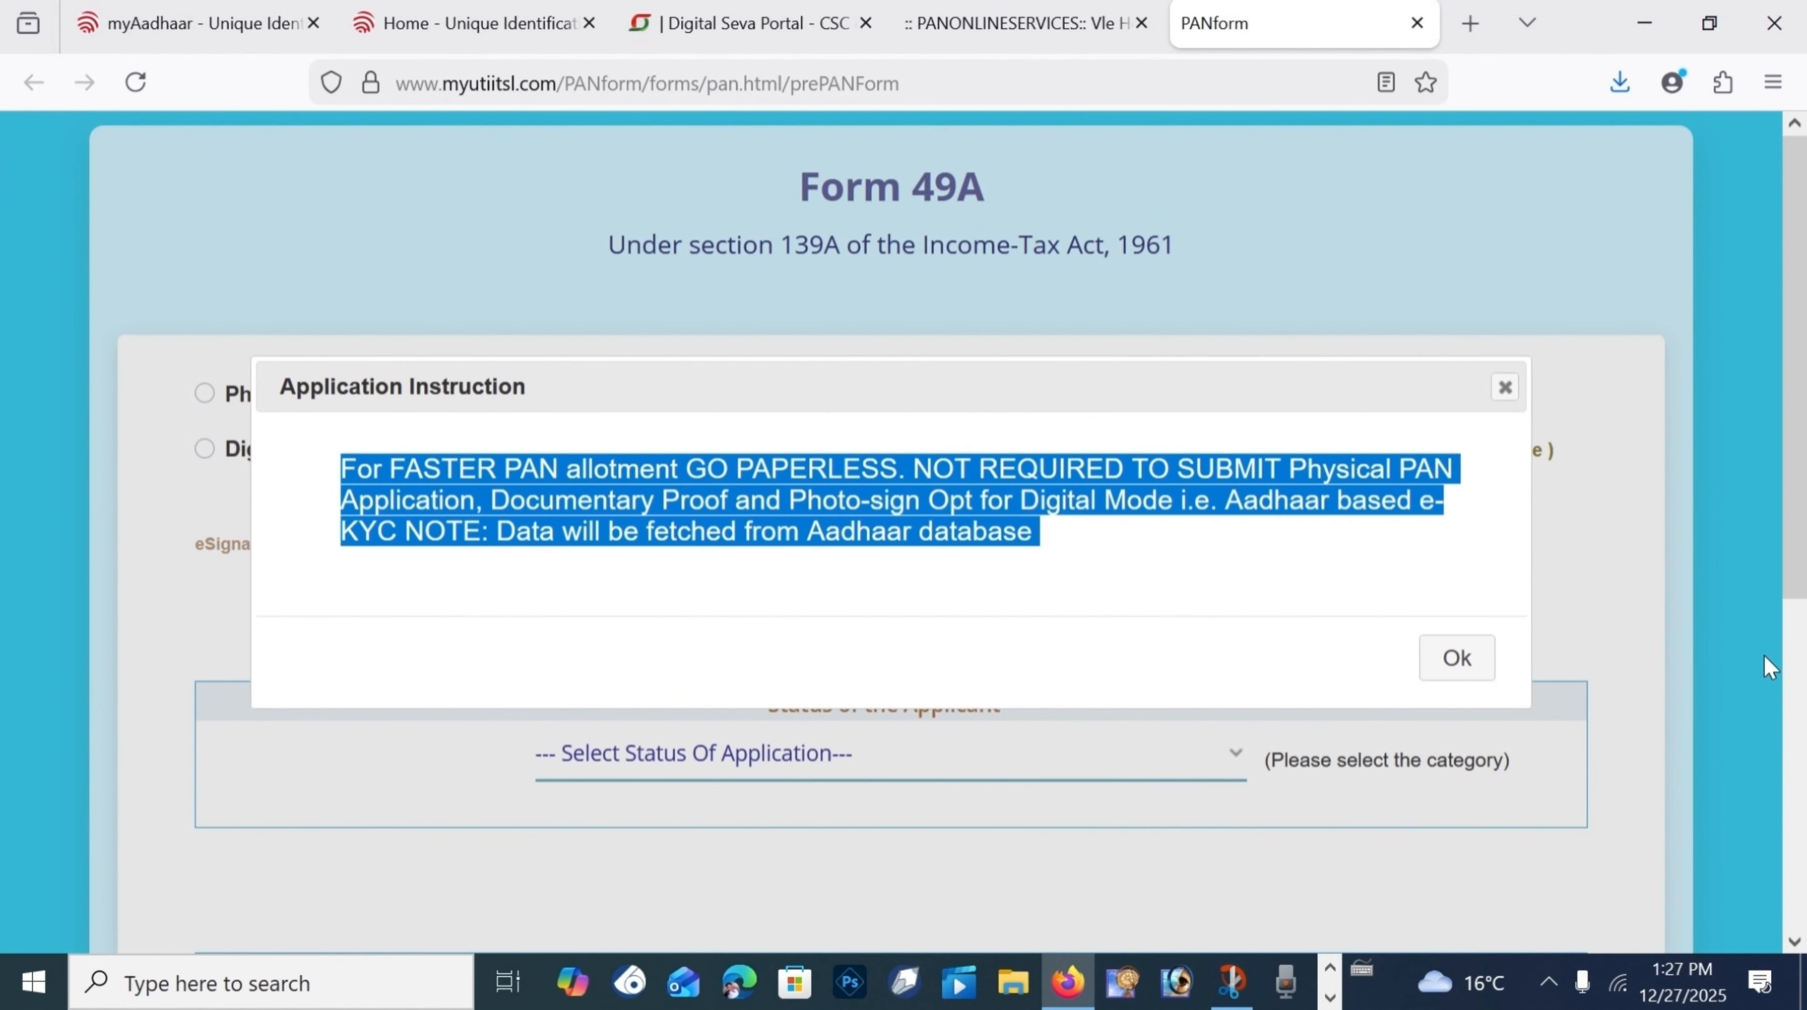
click(1455, 659)
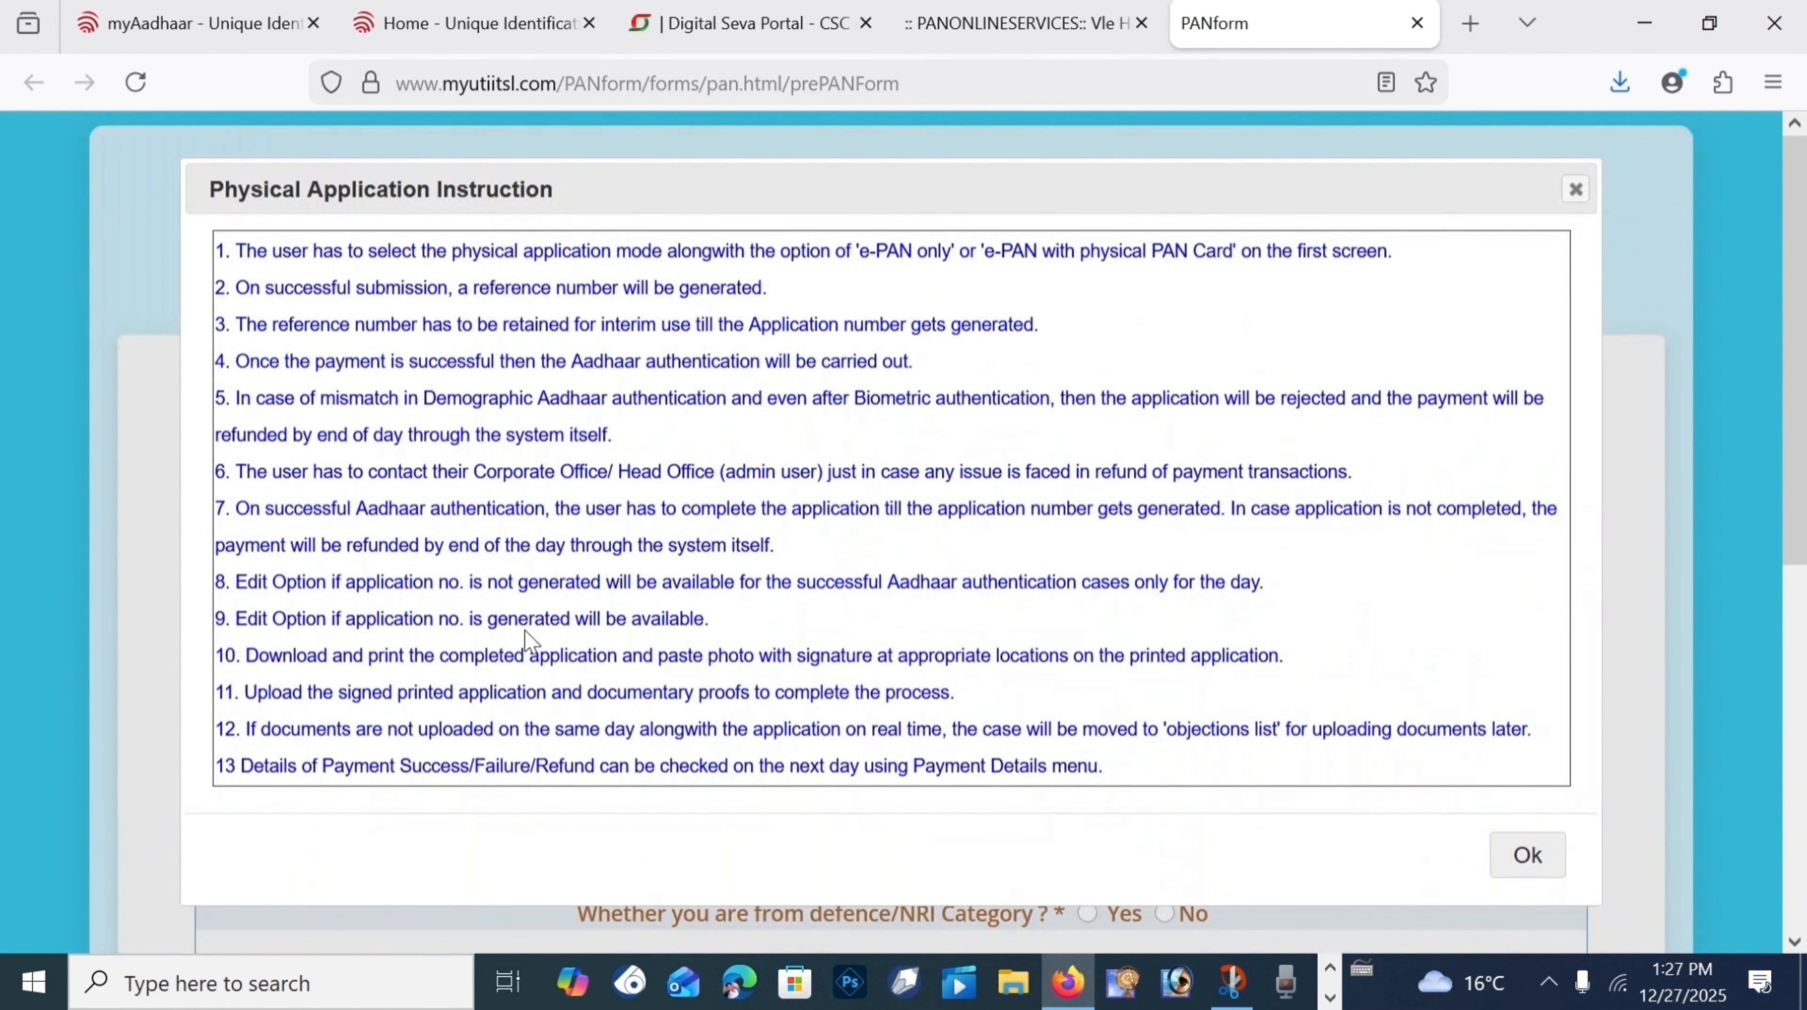
click(1525, 855)
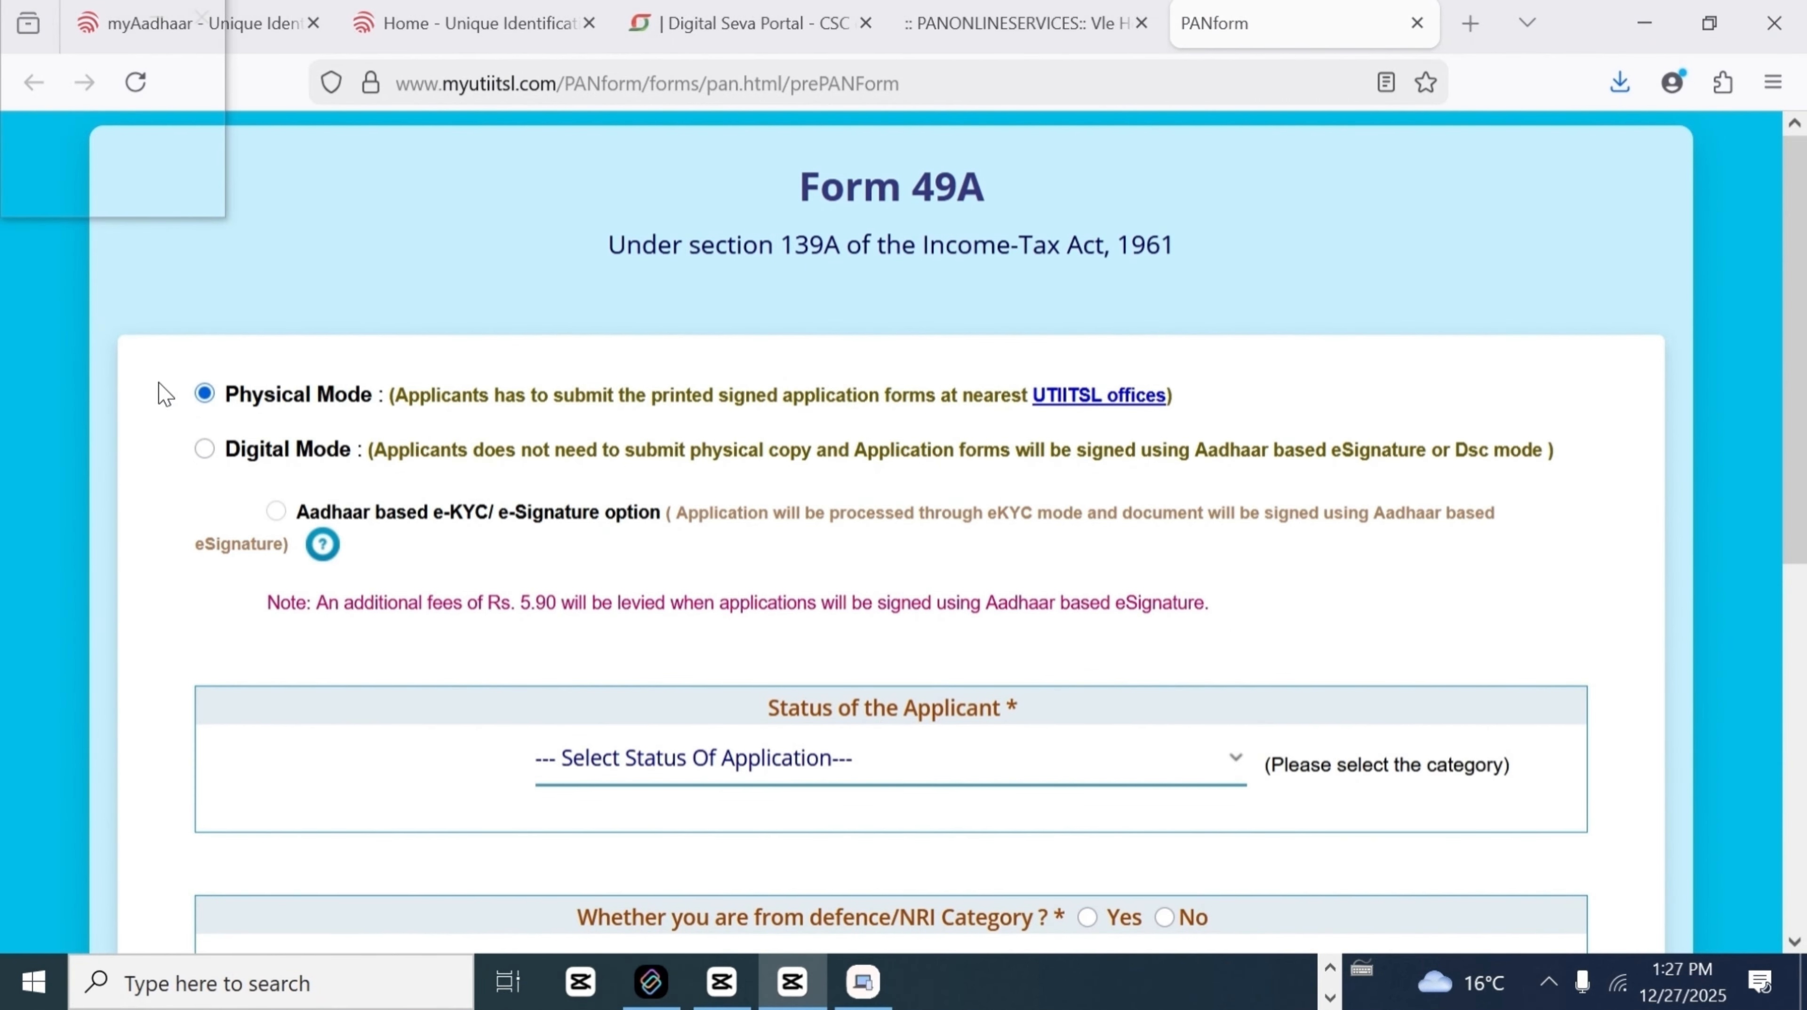
drag(221, 395, 912, 404)
Step: Review the Physical Mode description and the Rs. 5.90 eSignature fee note
click(1269, 391)
click(1015, 513)
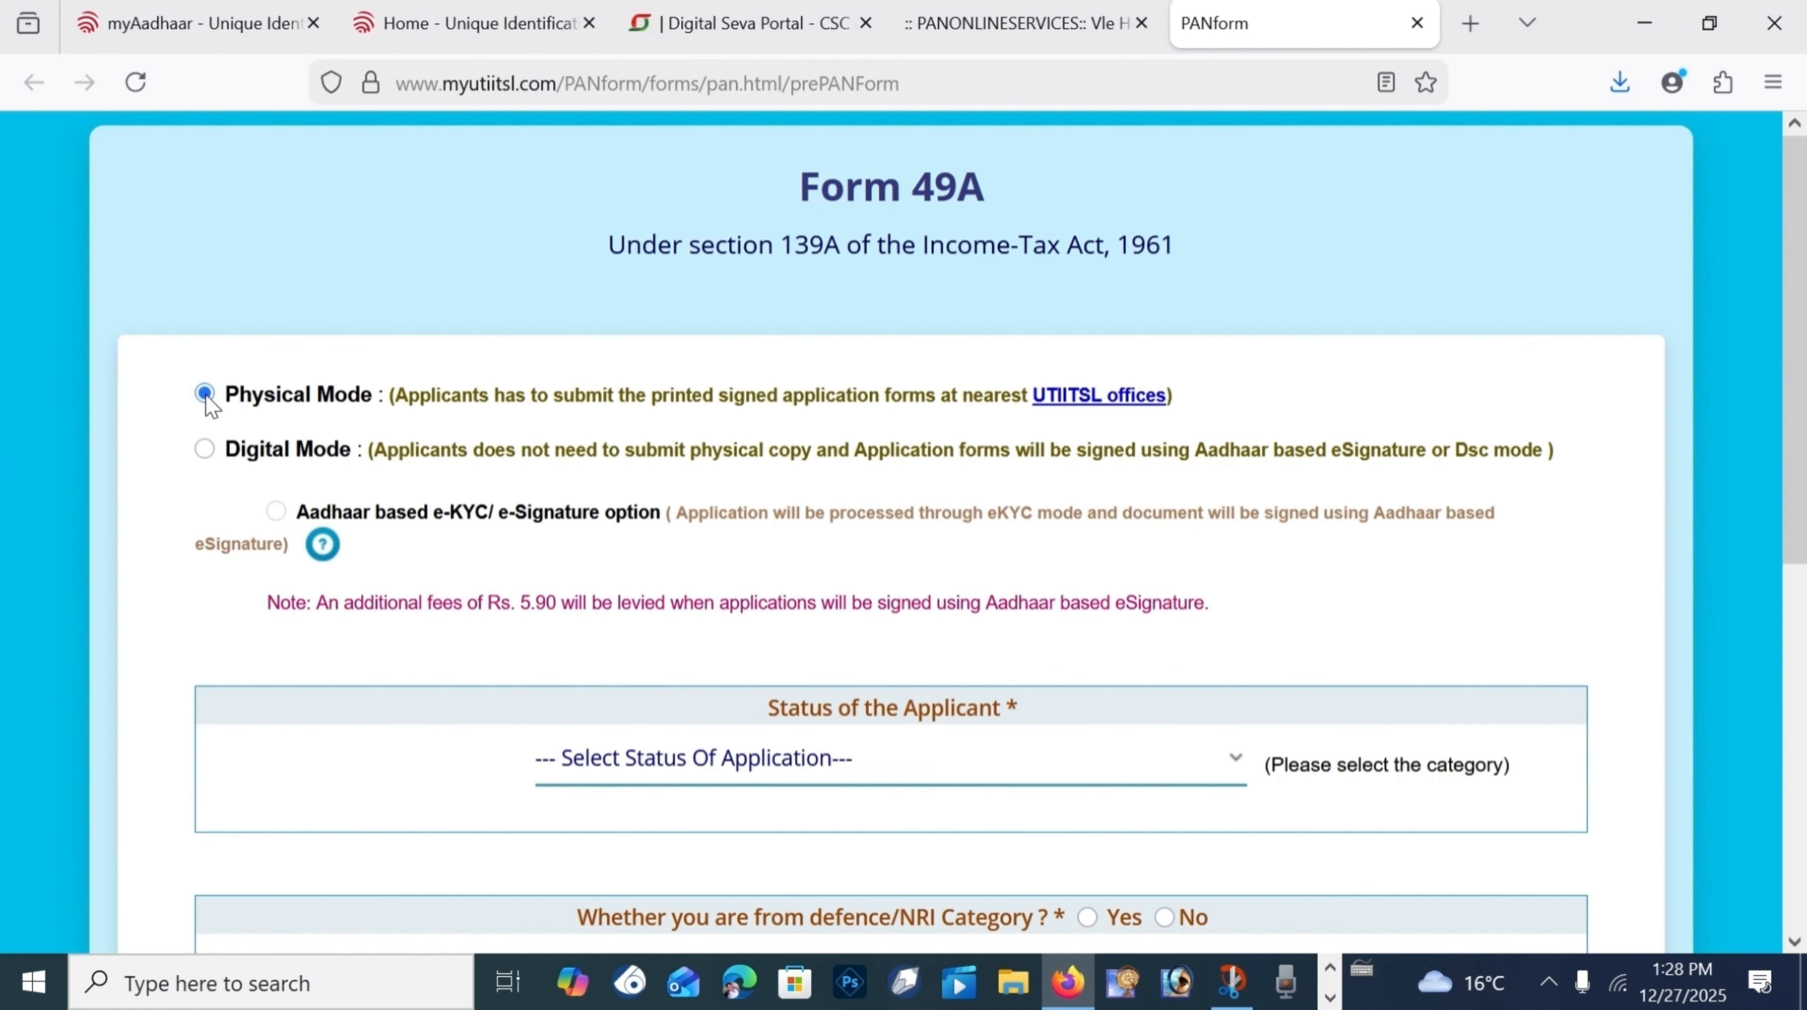
scroll(657, 556, down, 2)
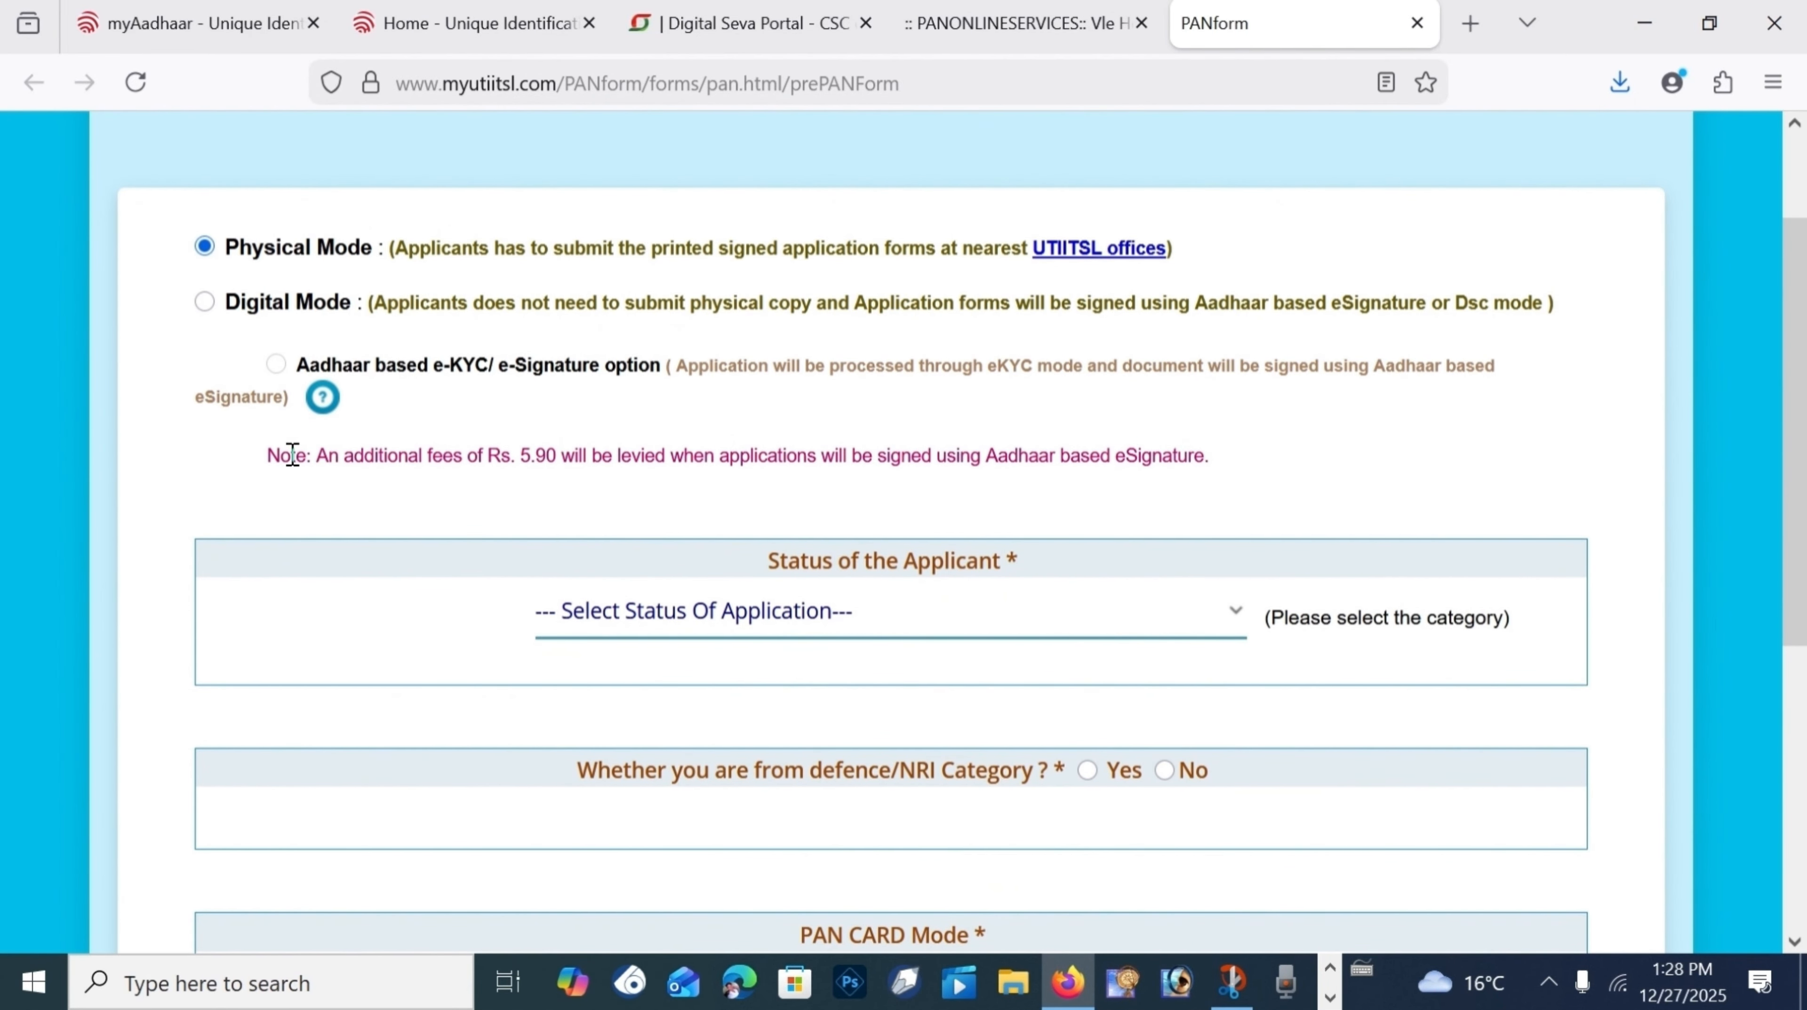
drag(291, 454, 1248, 454)
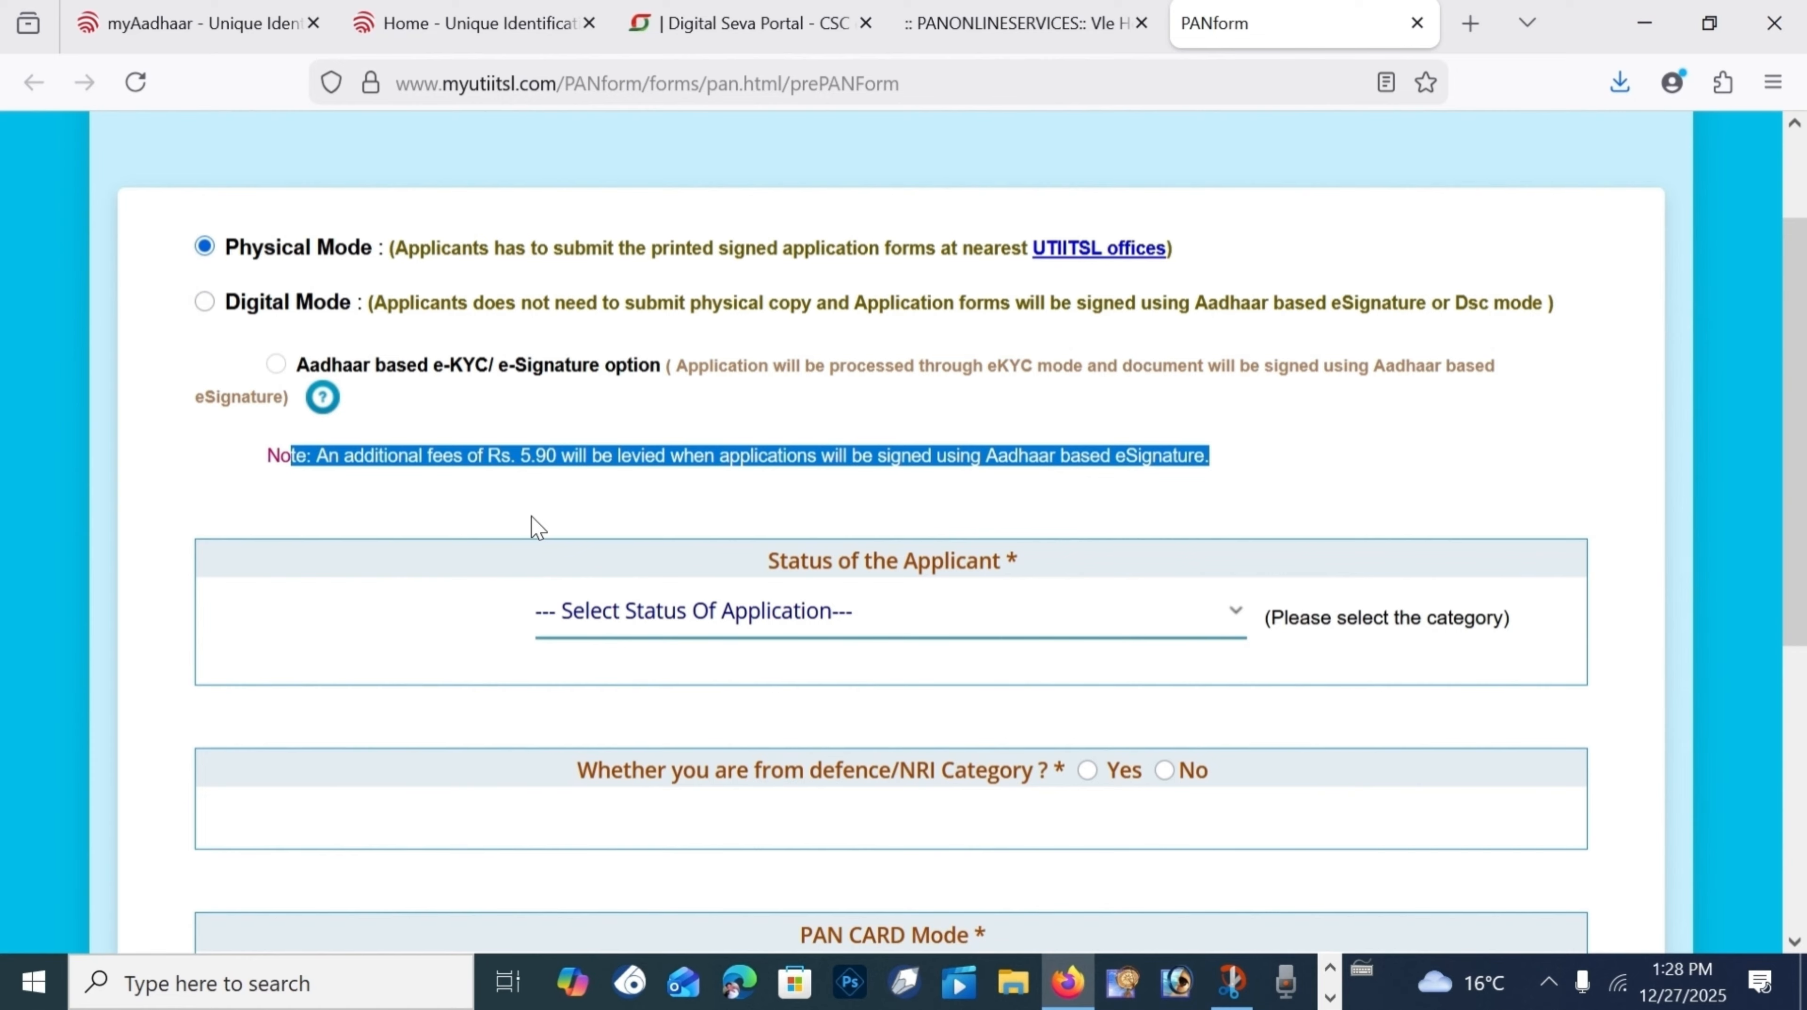
click(529, 480)
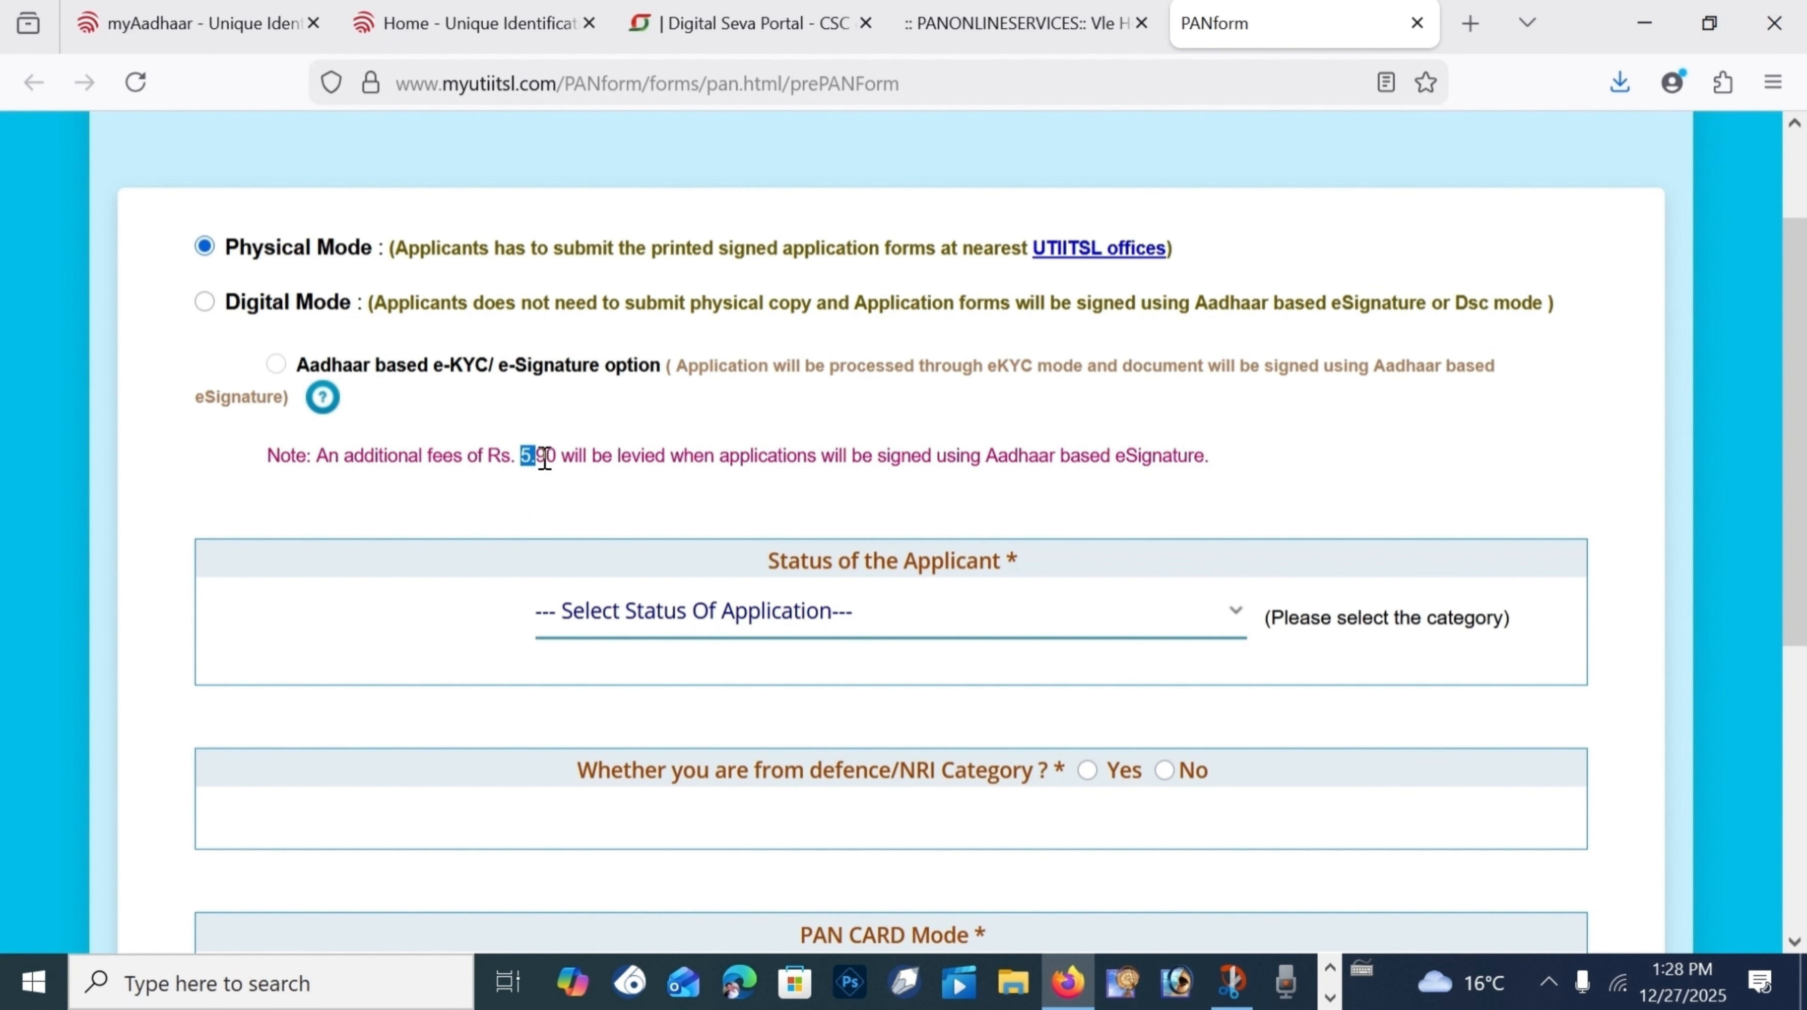
drag(545, 458, 716, 458)
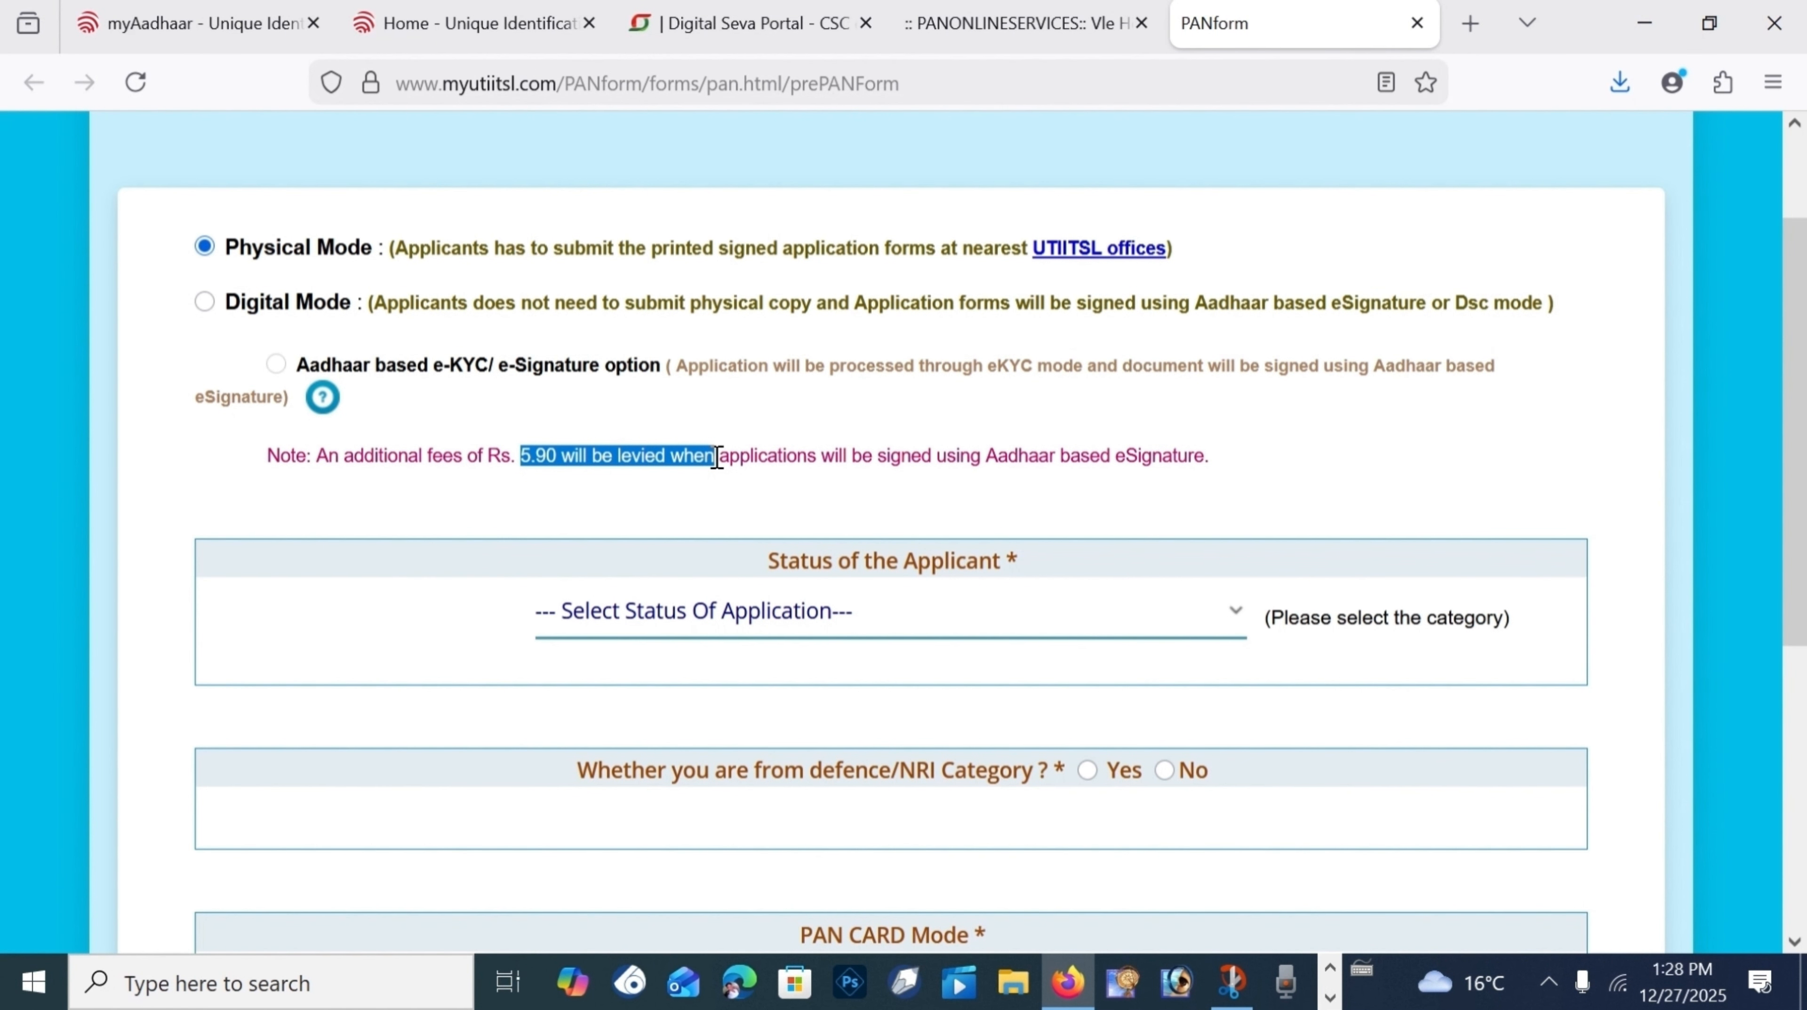
scroll(846, 387, down, 4)
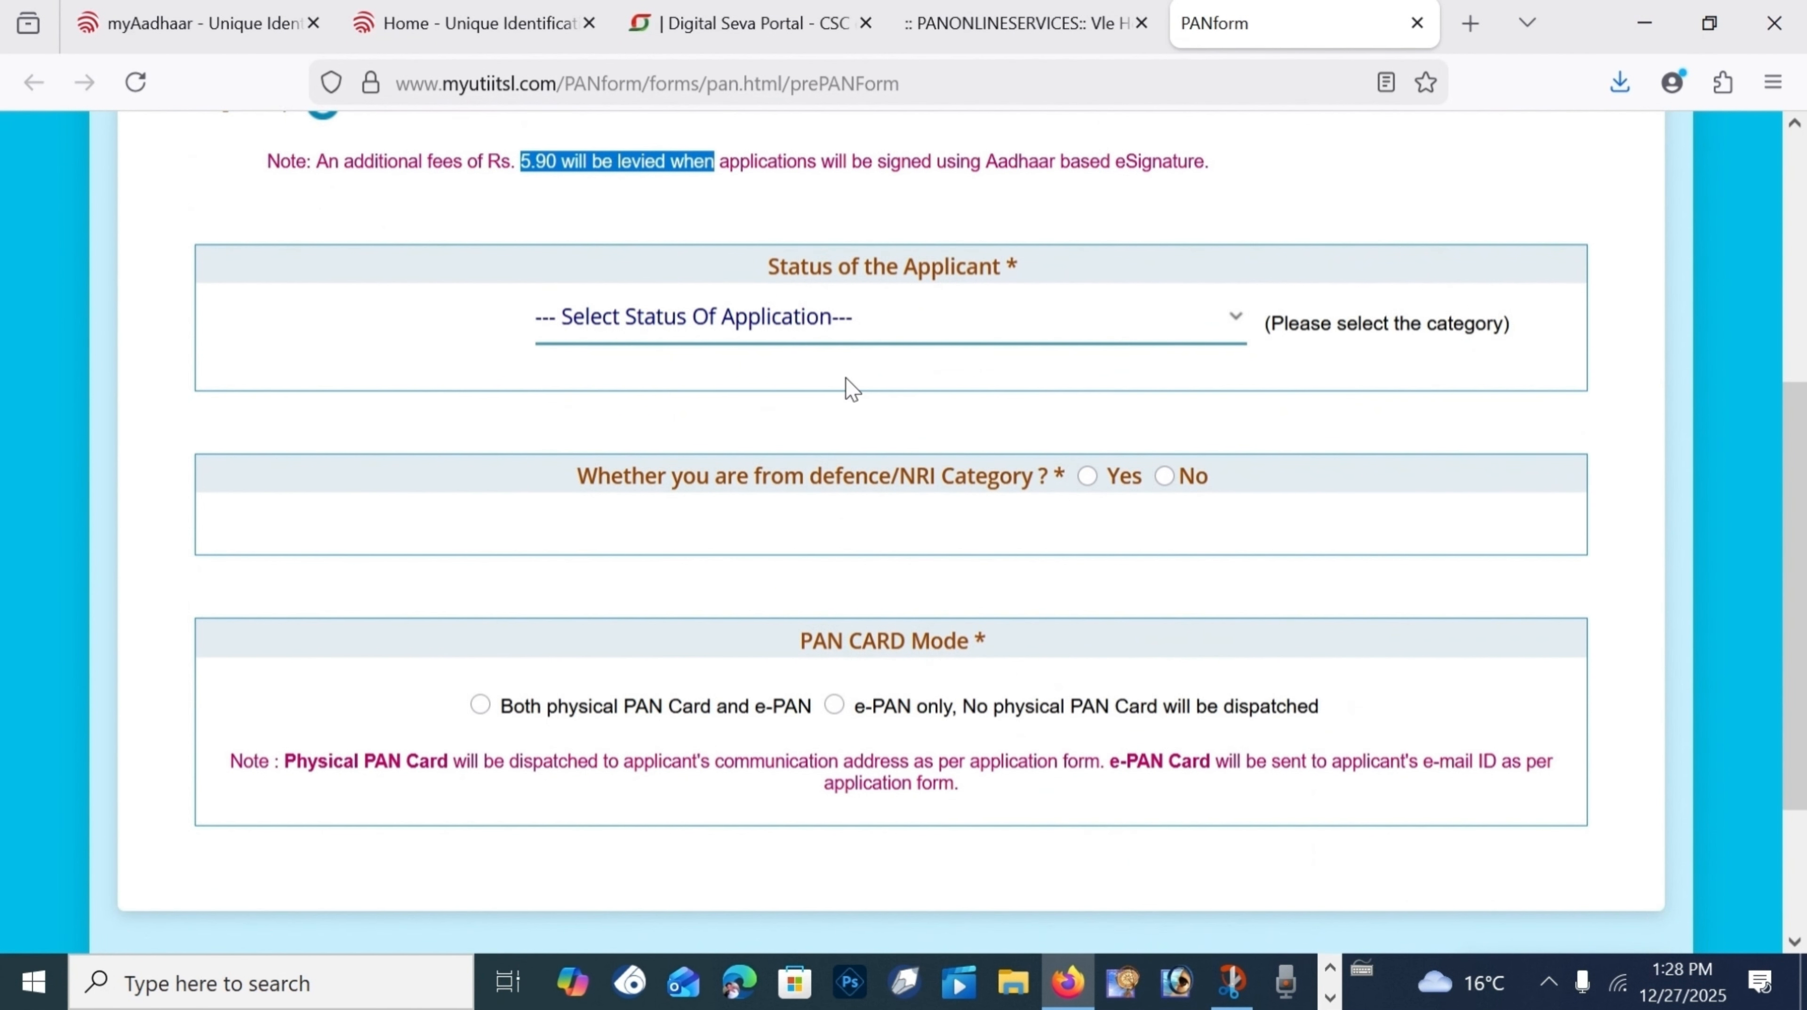
scroll(778, 391, up, 2)
scroll(343, 310, up, 4)
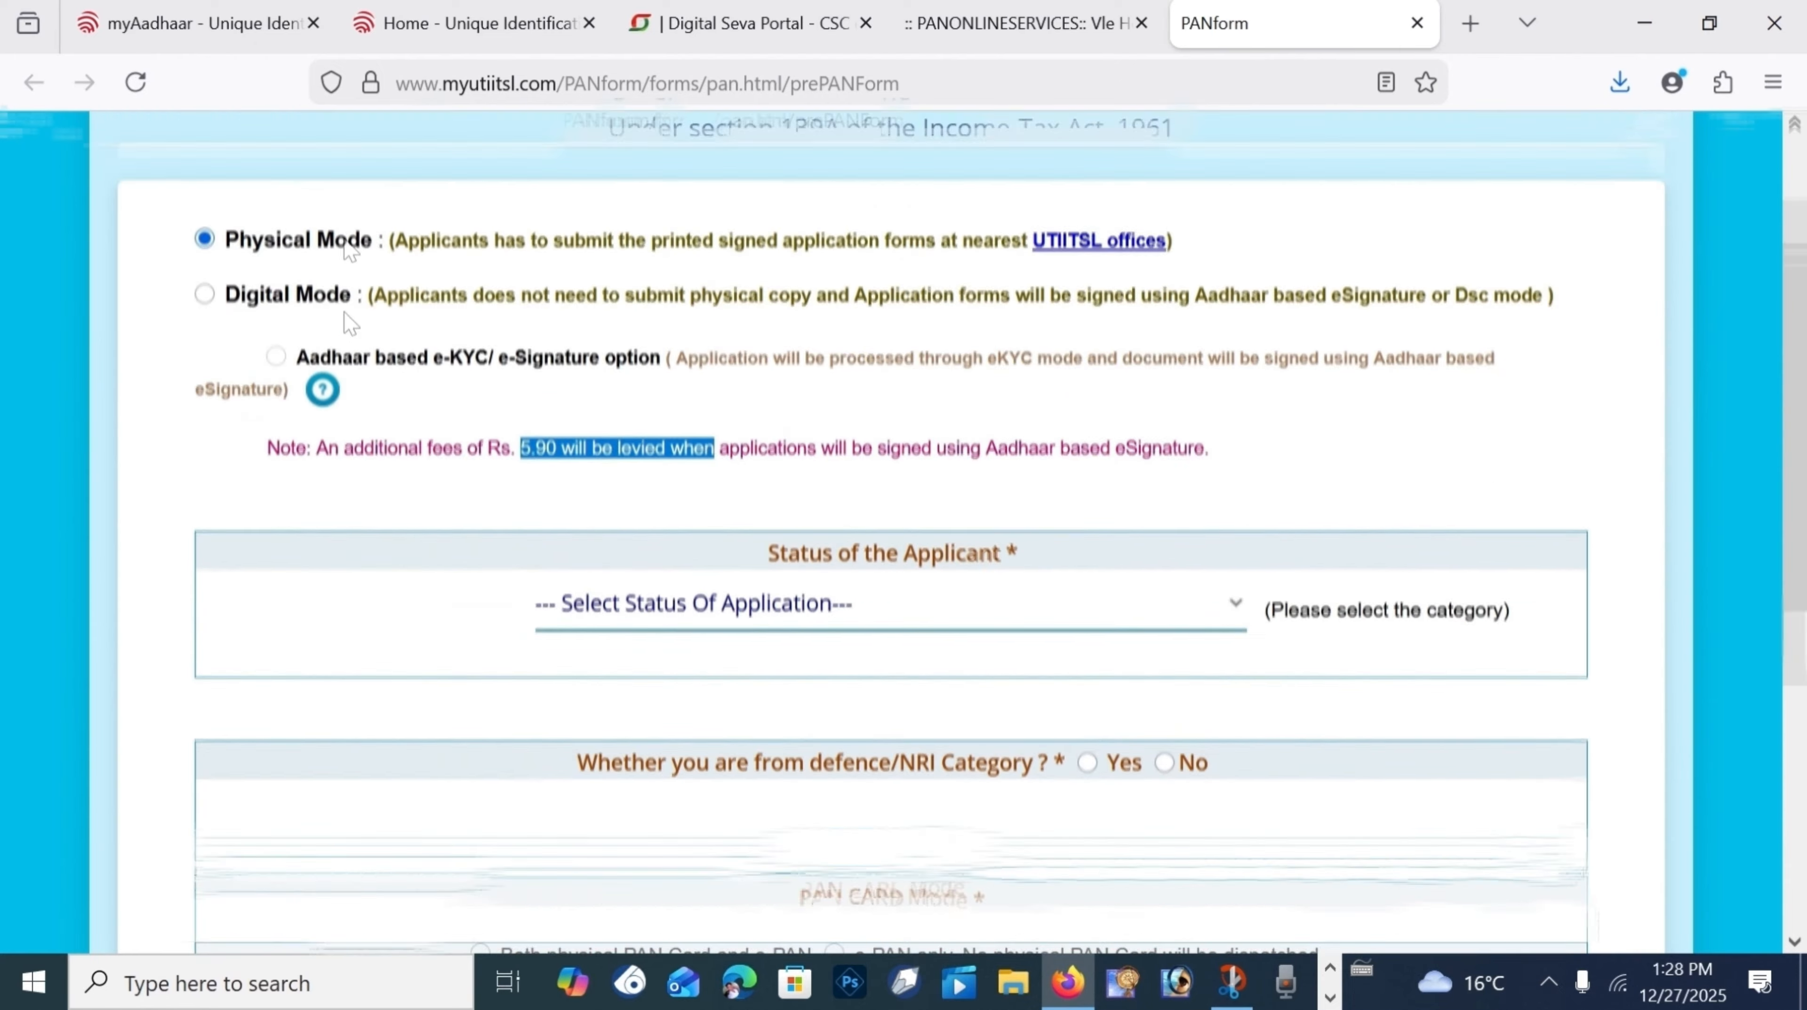
scroll(323, 382, down, 6)
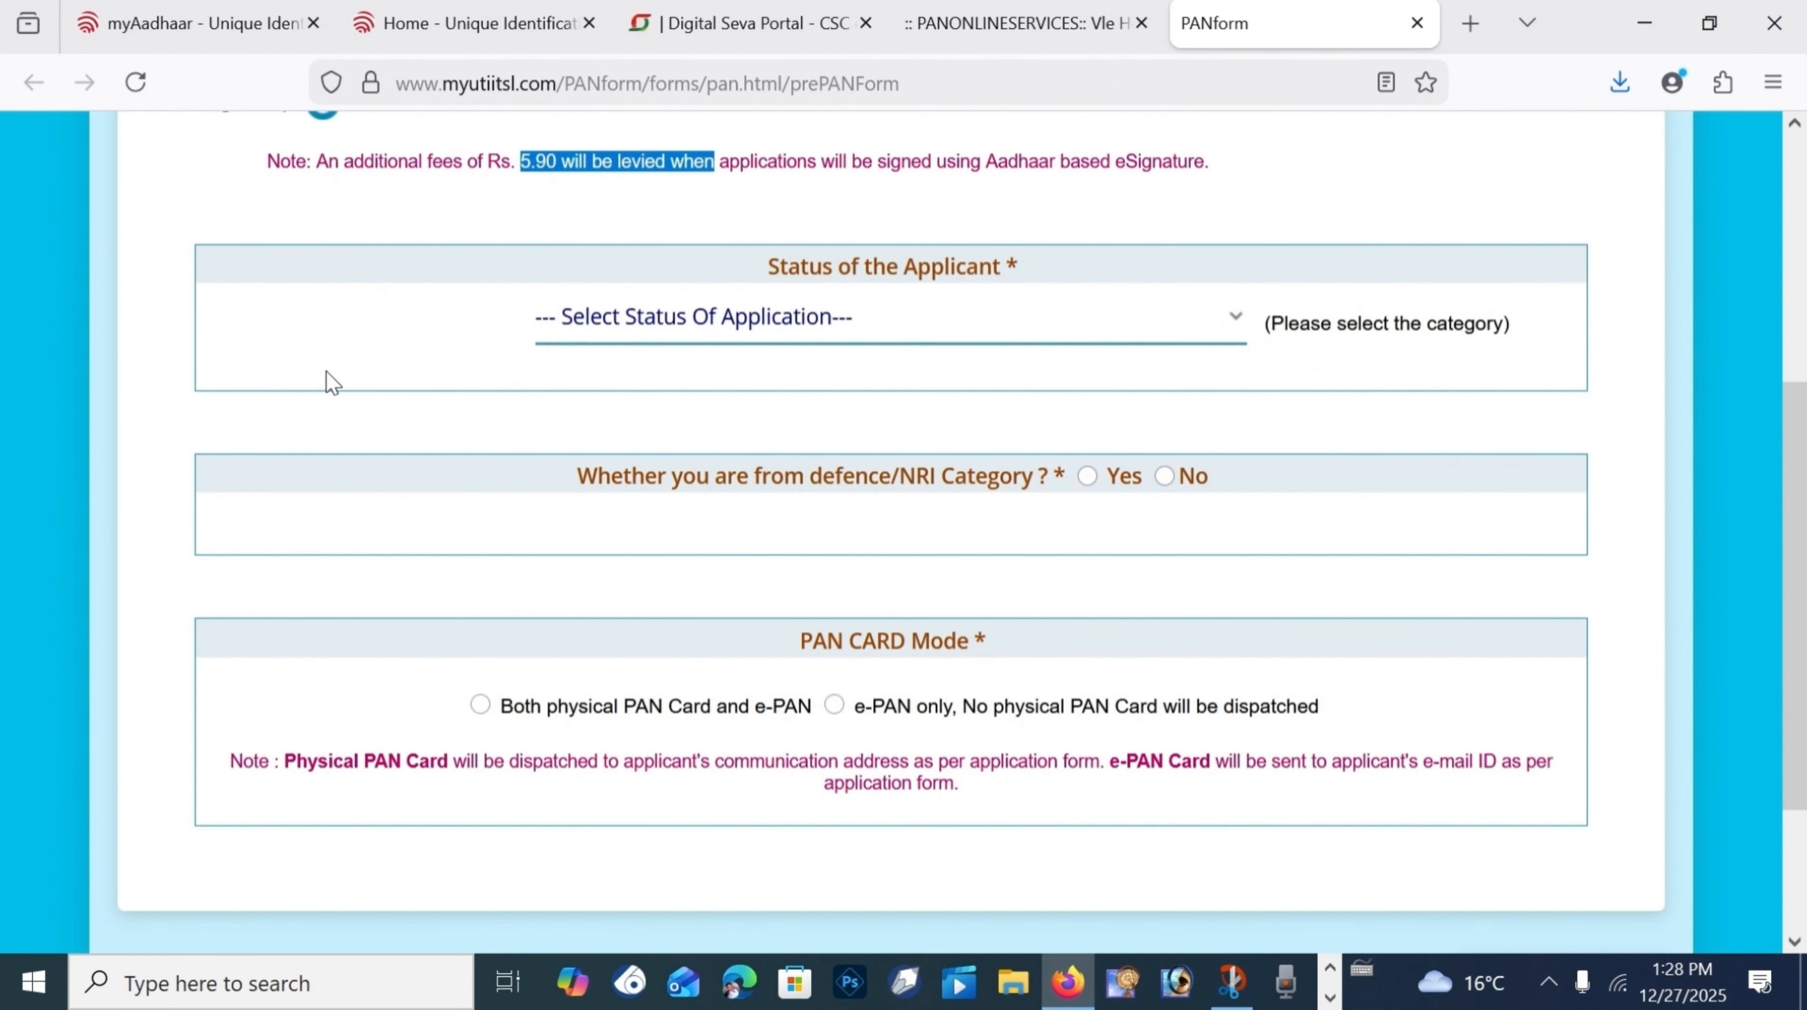
scroll(331, 378, up, 4)
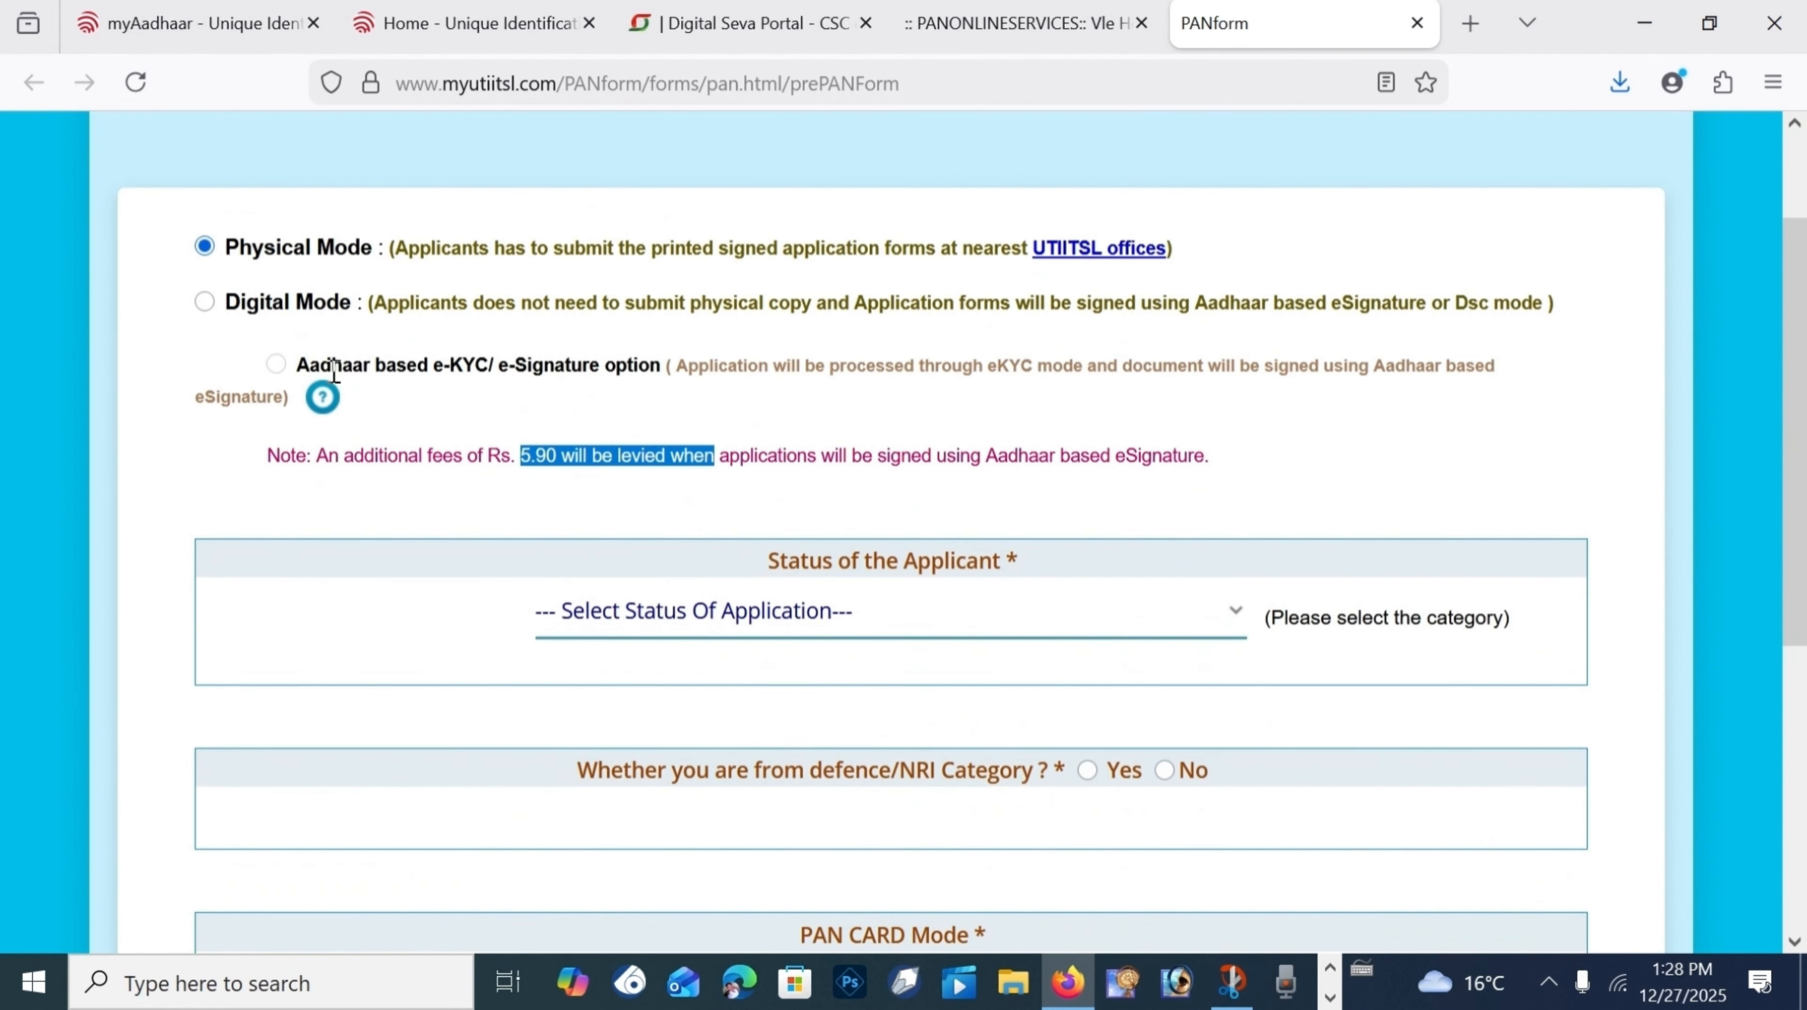
Step: Set the applicant status to Individual and answer the defence/NRI question
click(806, 613)
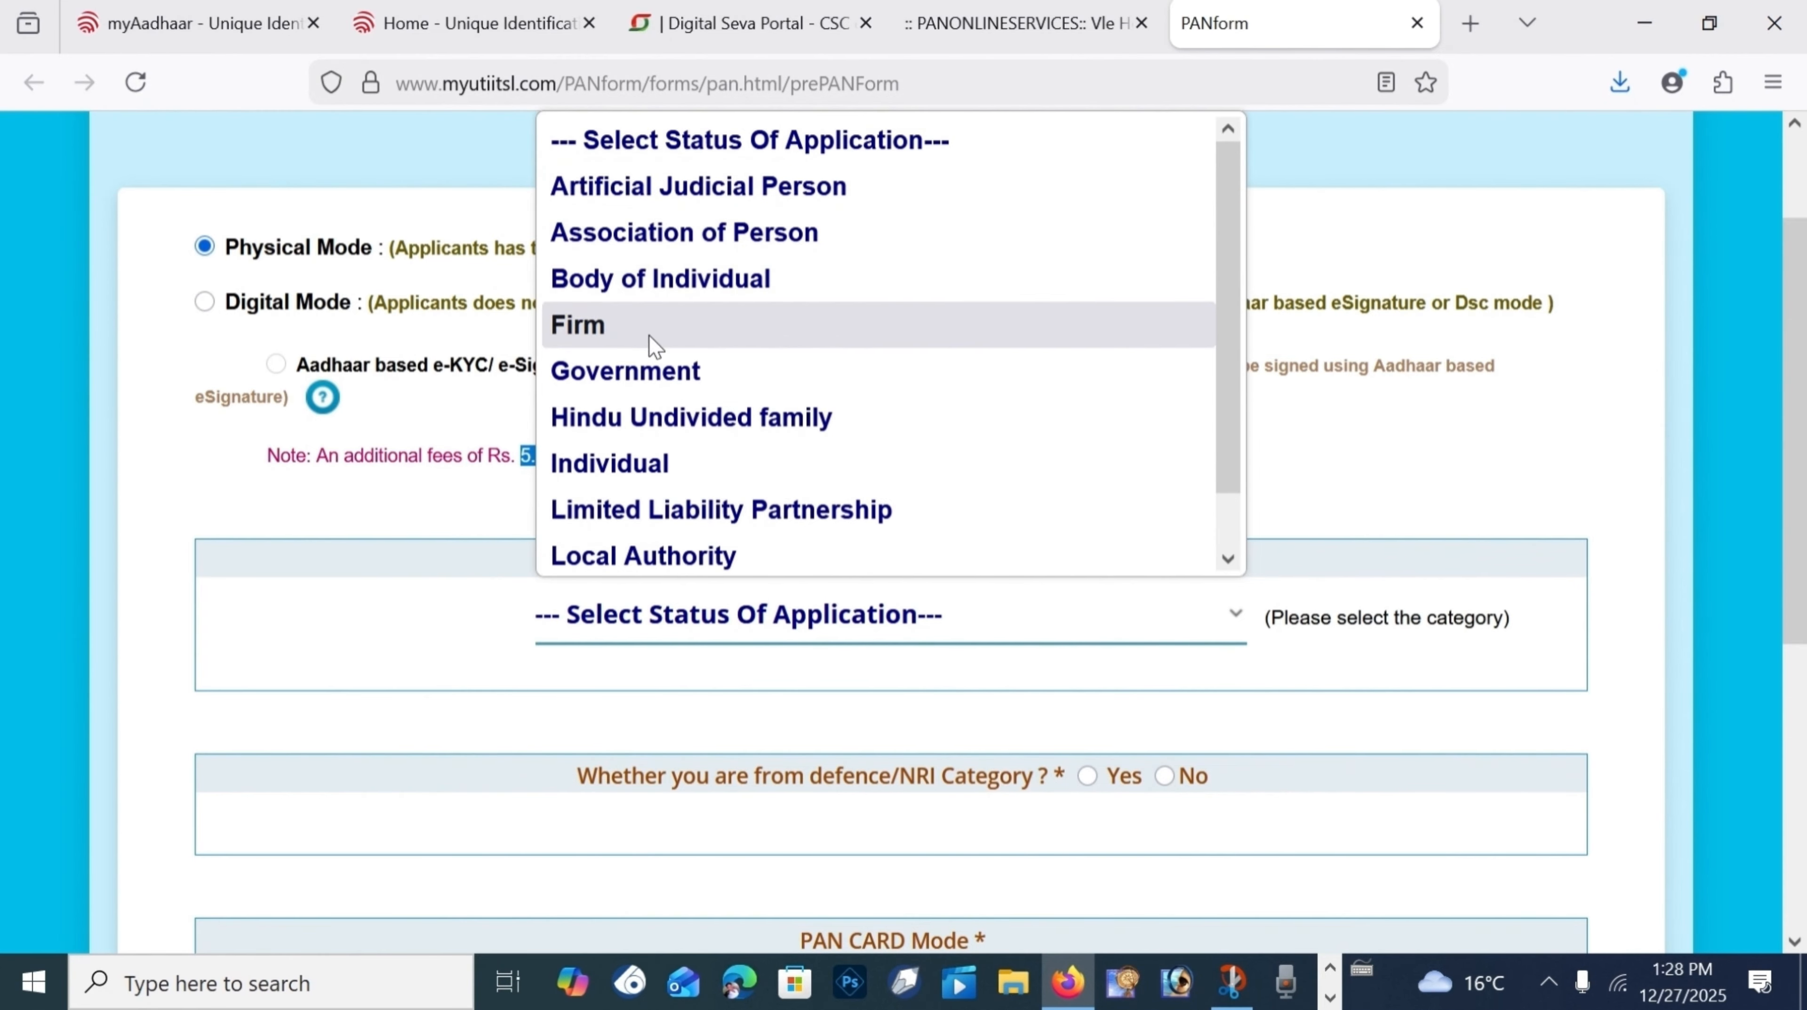
scroll(856, 262, down, 1)
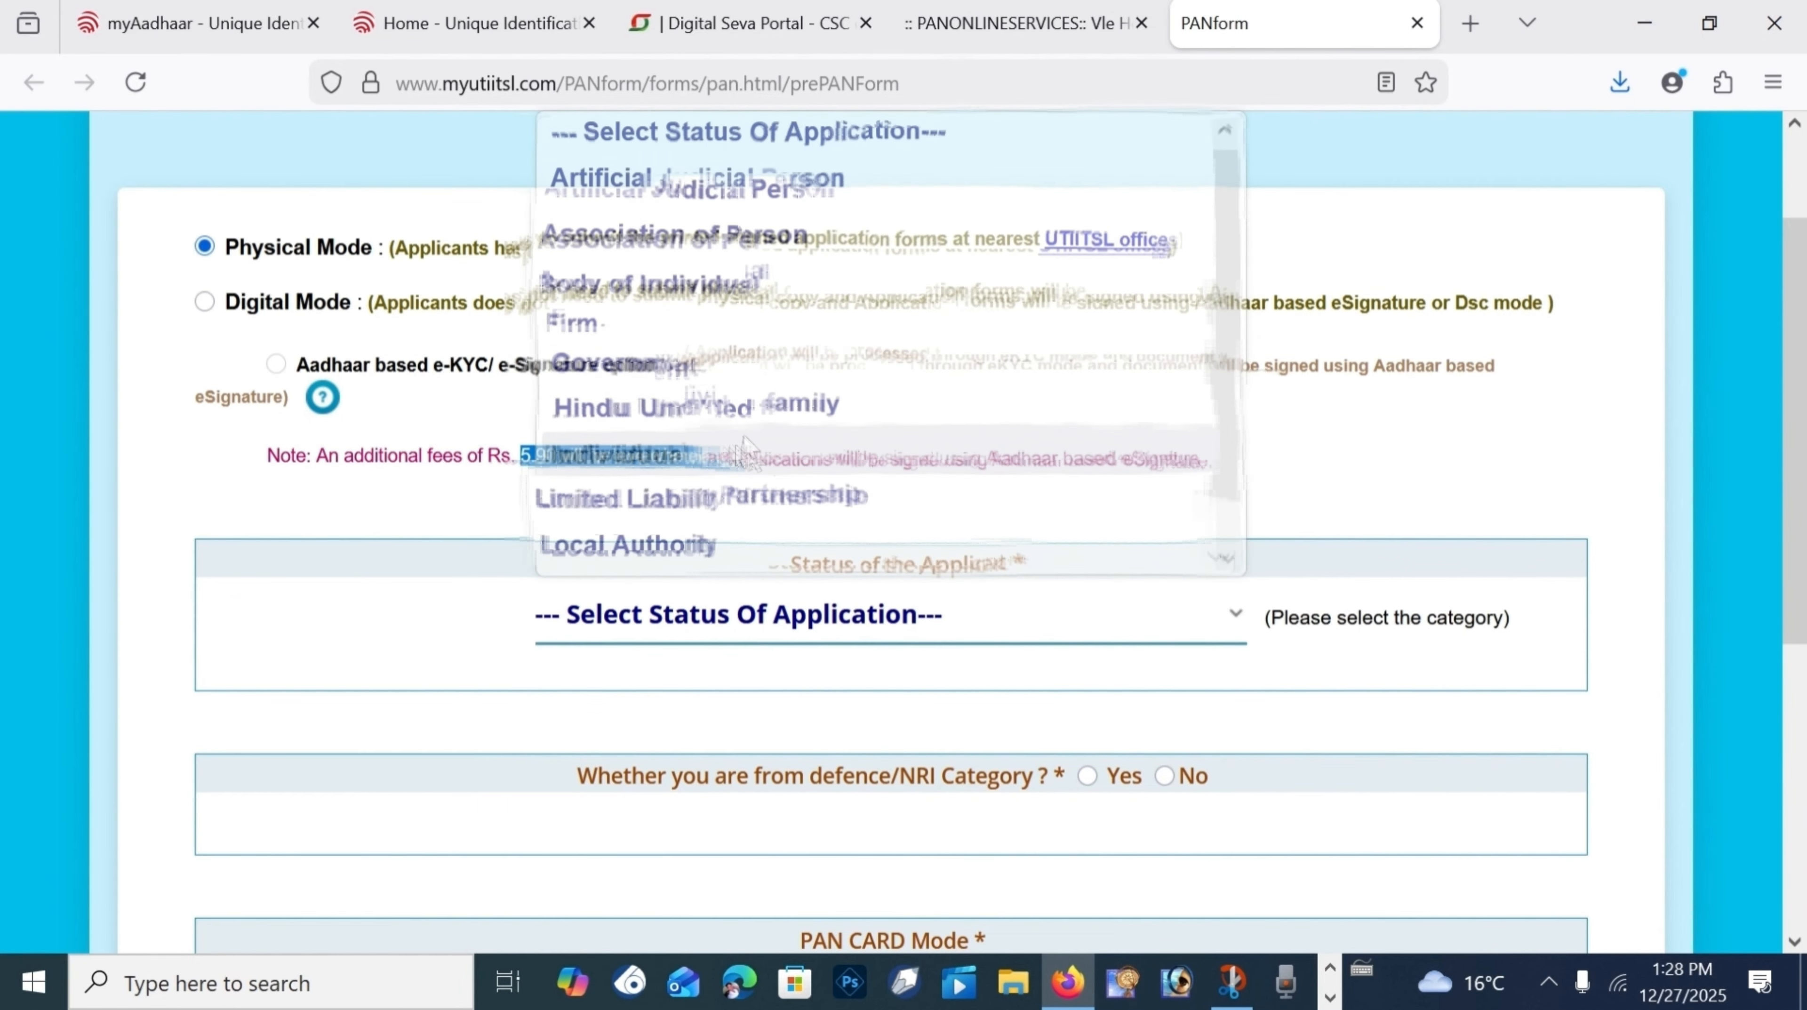
click(742, 452)
scroll(750, 404, down, 4)
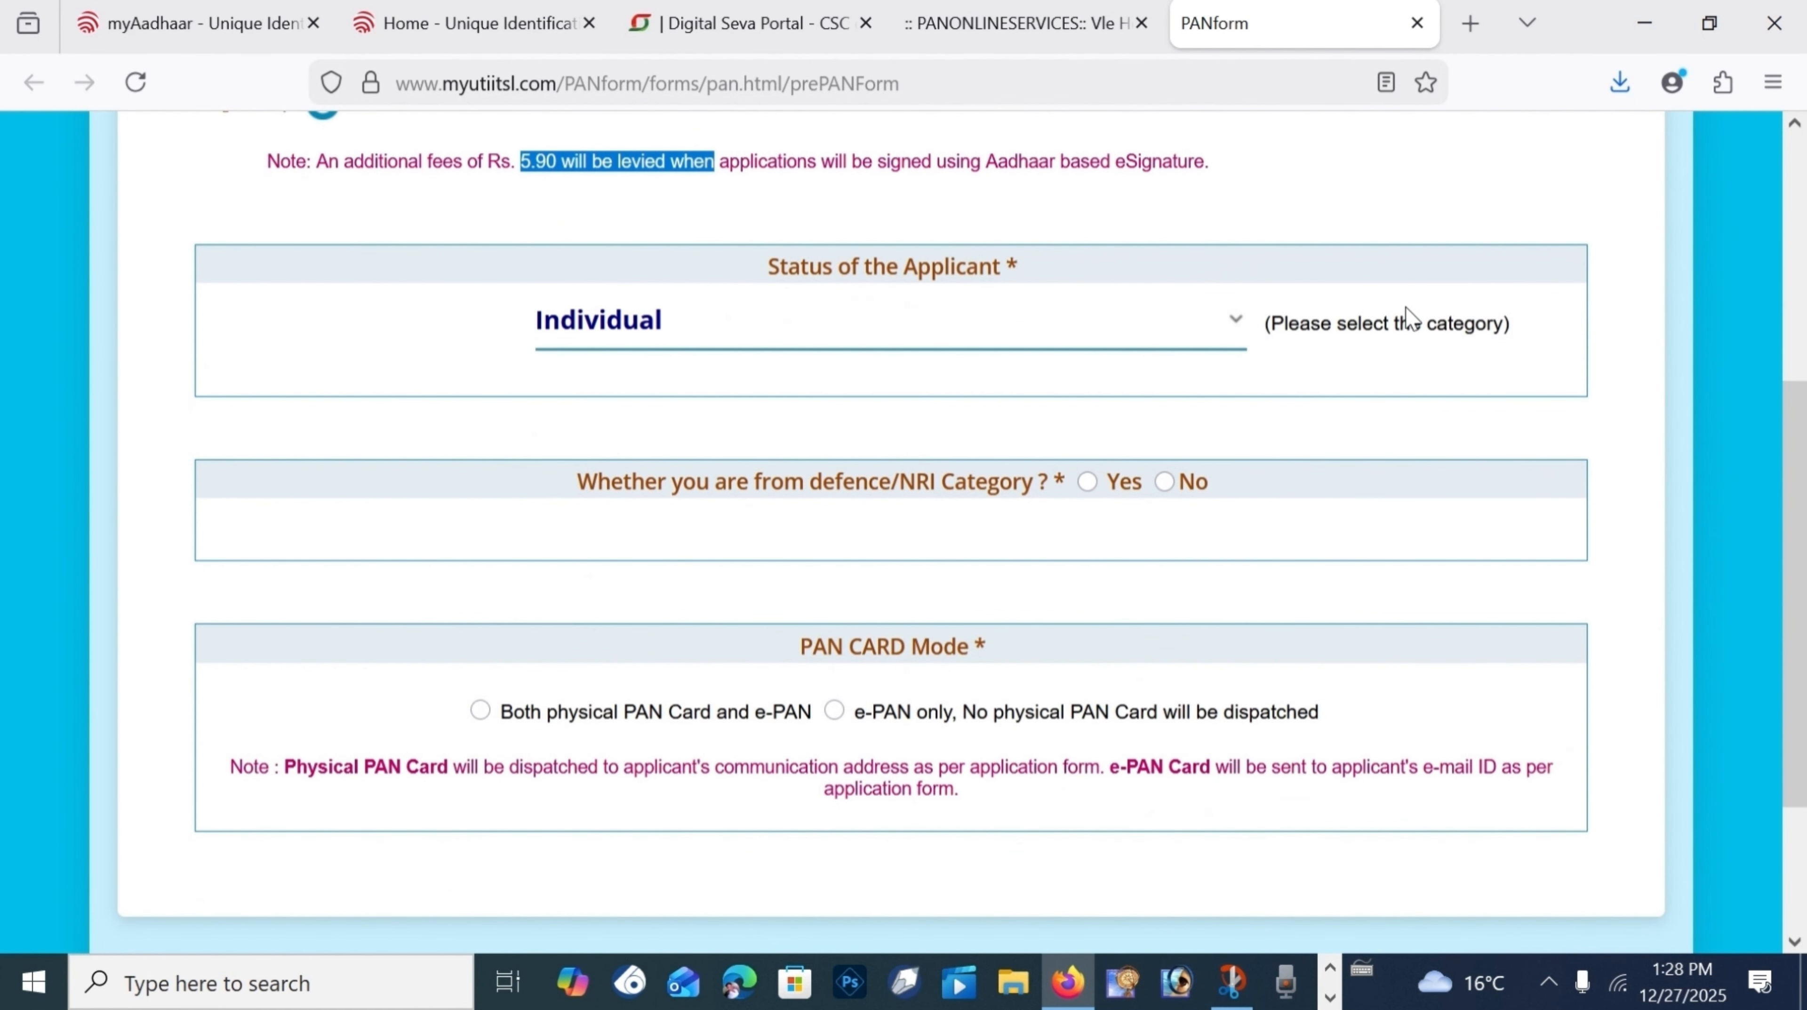
drag(577, 475, 1035, 481)
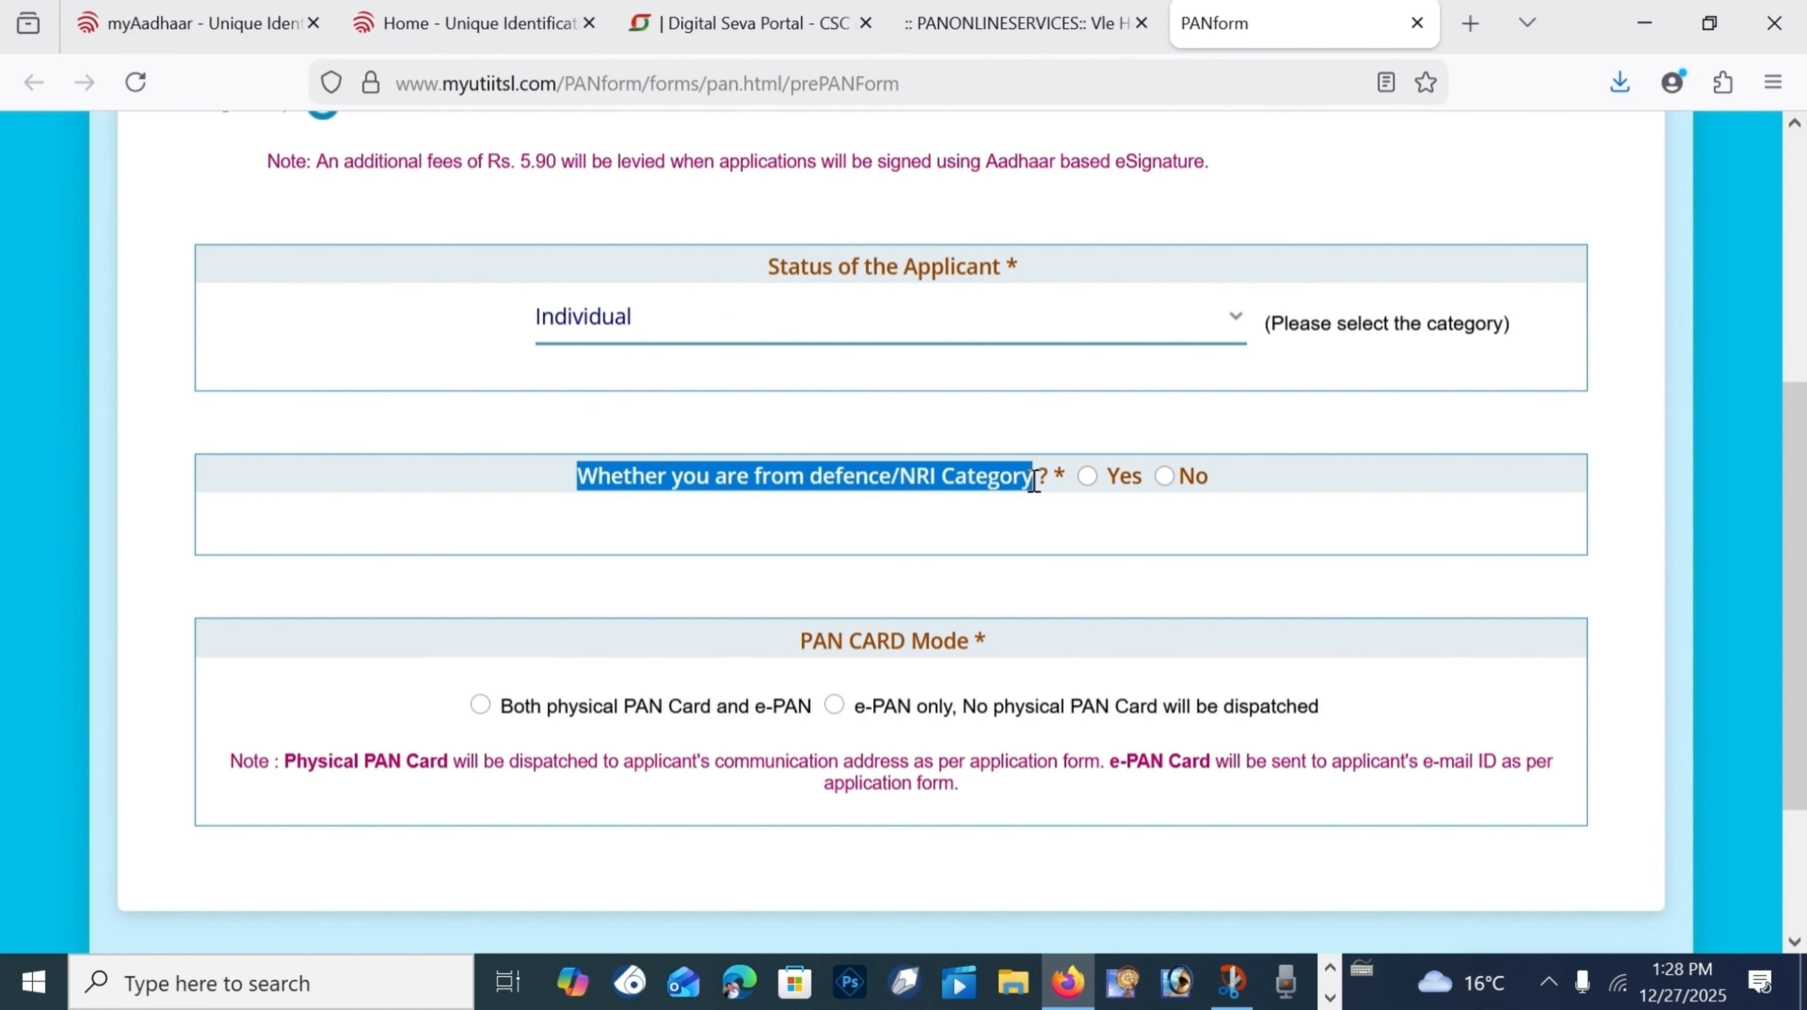
mouse_move(1034, 481)
mouse_down()
mouse_move(927, 488)
mouse_move(1036, 481)
mouse_up()
mouse_move(1034, 482)
mouse_down()
mouse_move(939, 488)
mouse_move(1036, 481)
mouse_up()
mouse_move(1034, 481)
mouse_down()
mouse_move(939, 487)
mouse_move(1036, 482)
mouse_up()
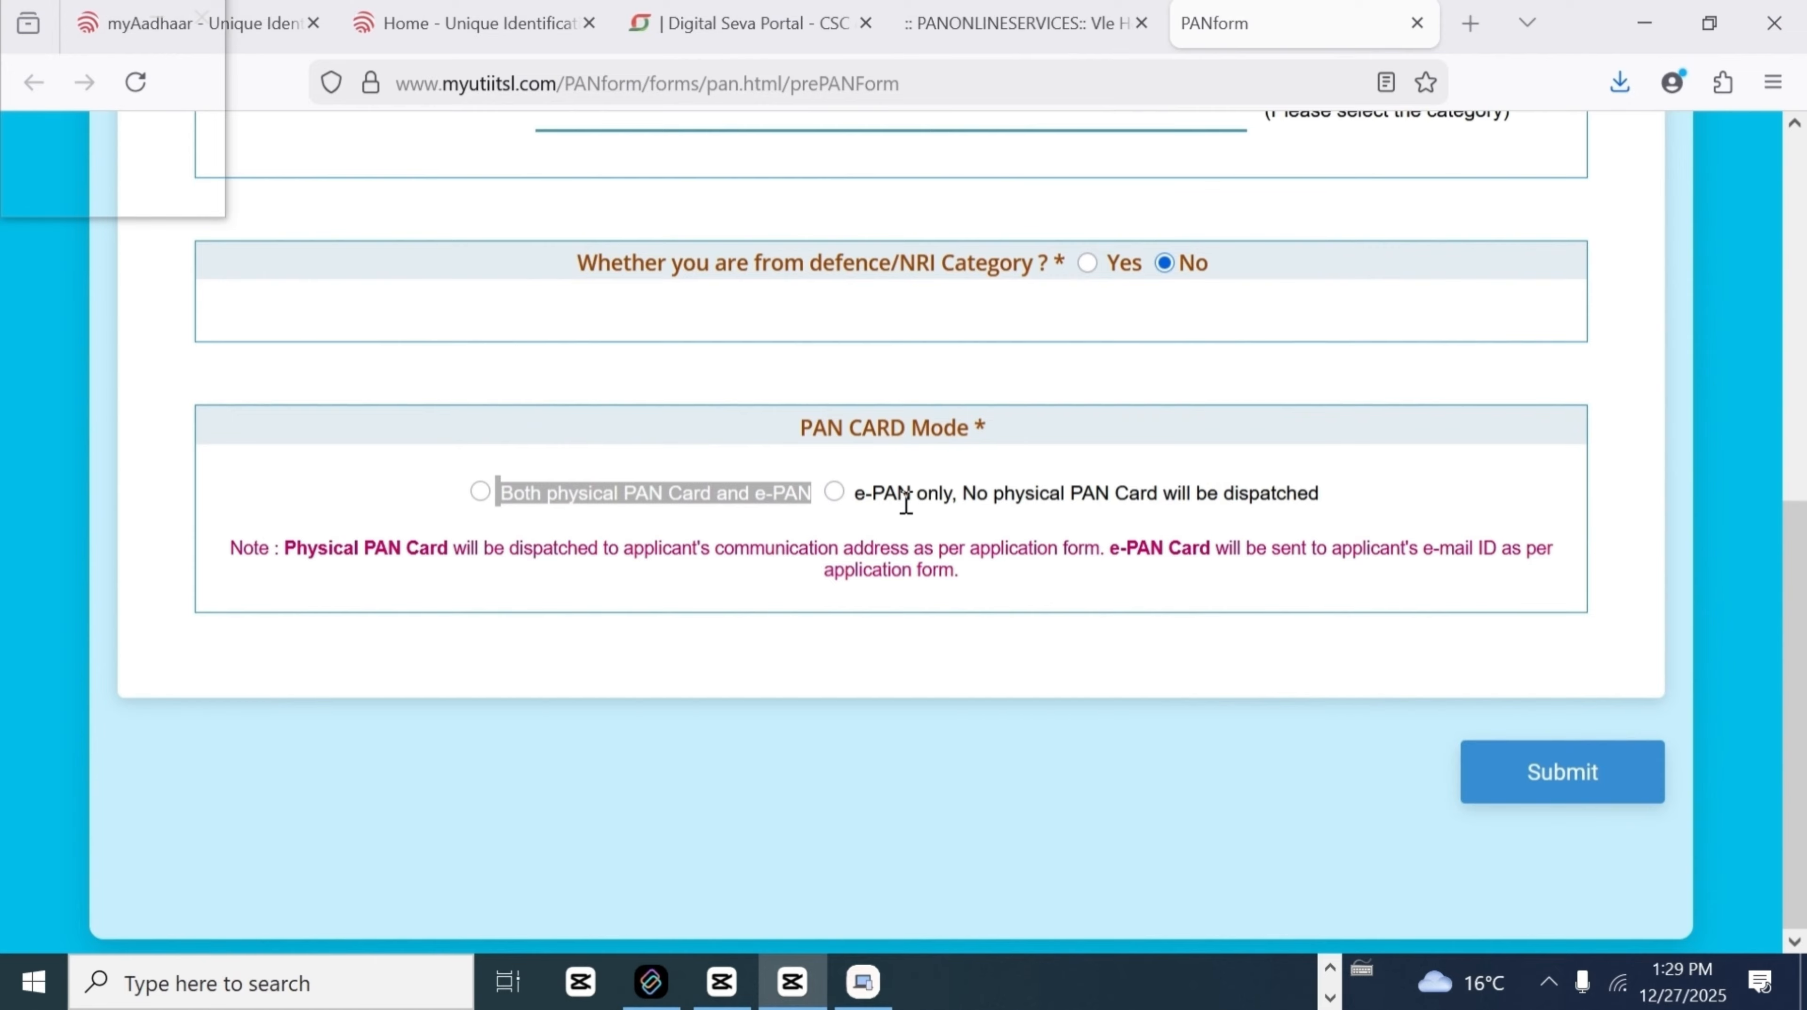
Step: Choose 'Both physical PAN Card and e-PAN' as the PAN card mode and submit
drag(867, 493, 1319, 494)
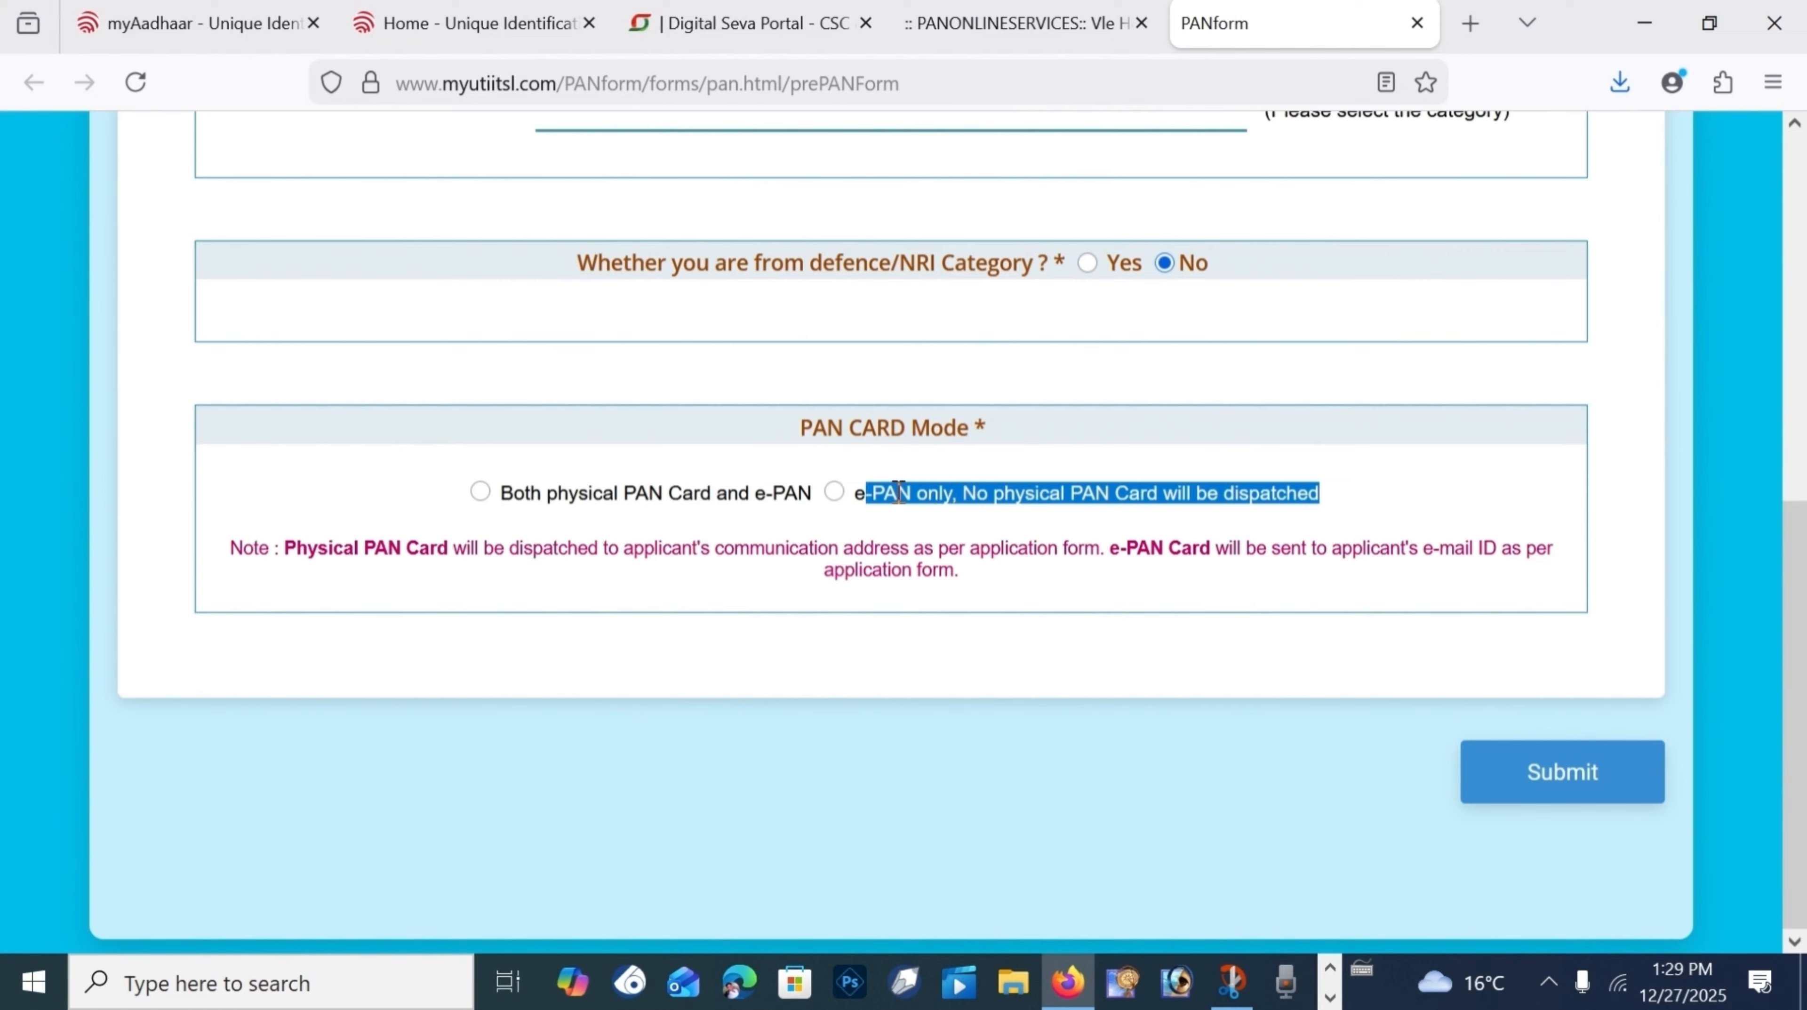
drag(906, 492, 1007, 498)
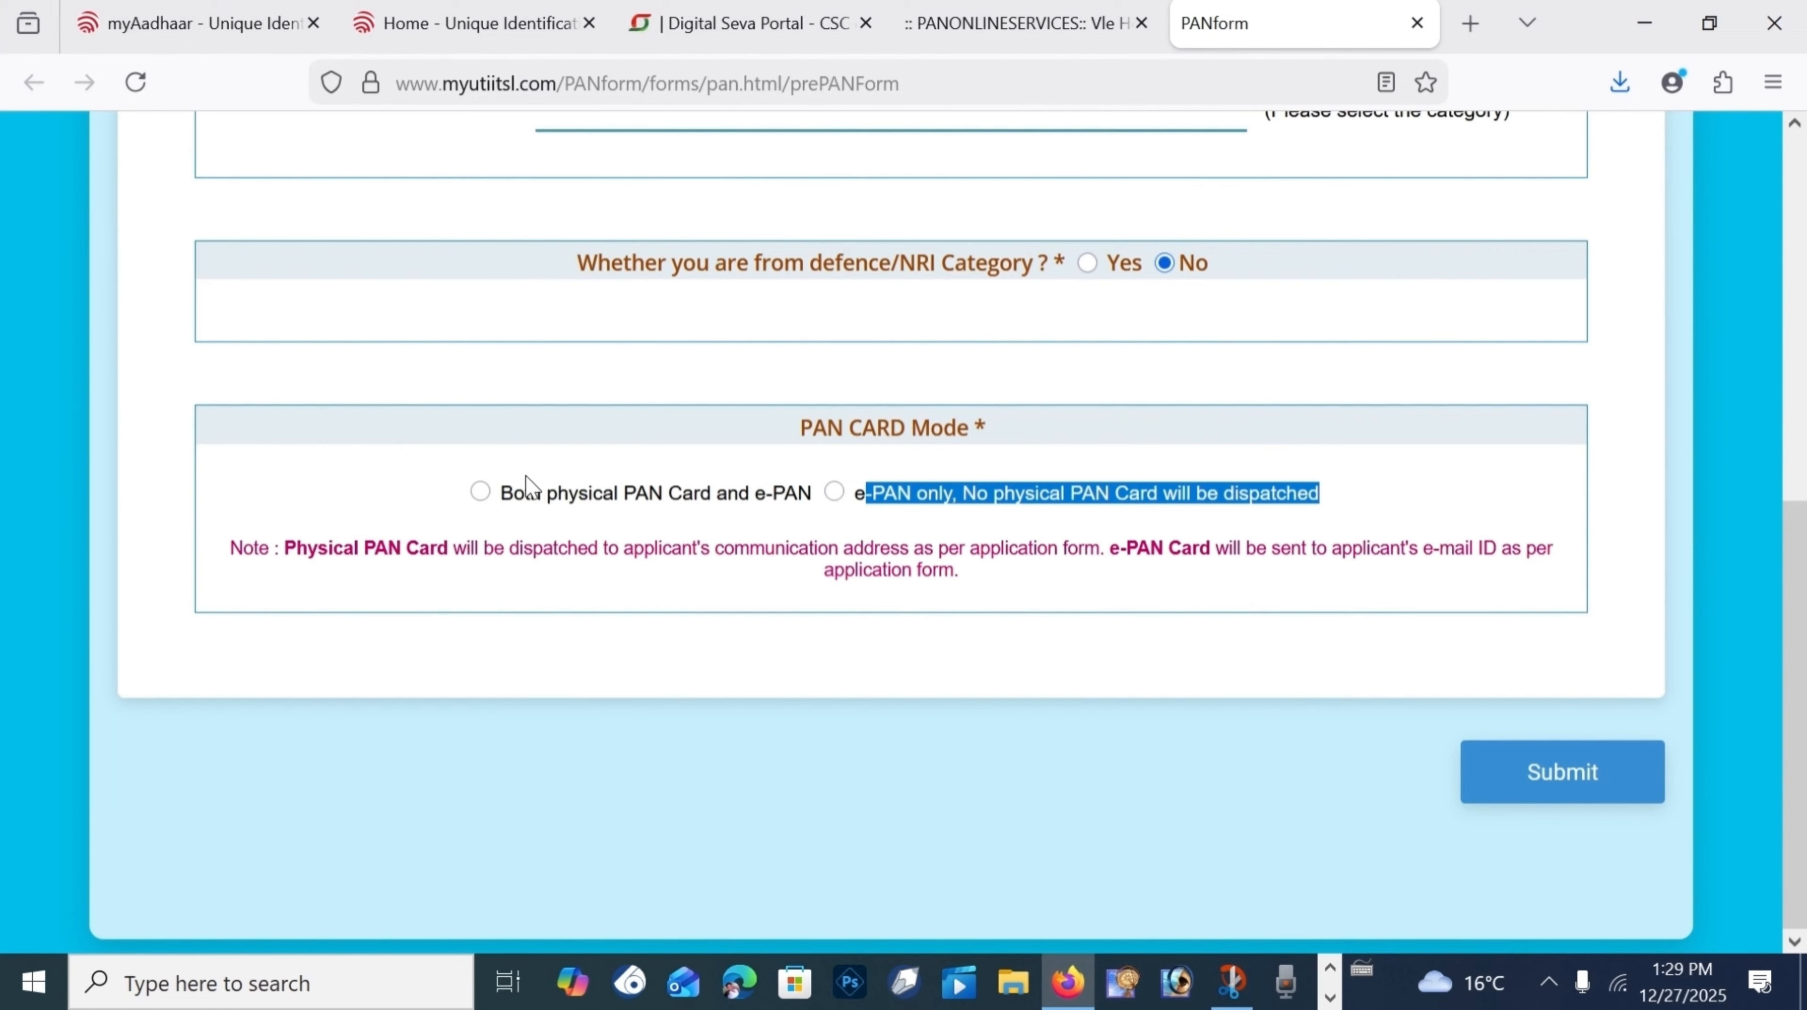
double_click(522, 493)
click(480, 491)
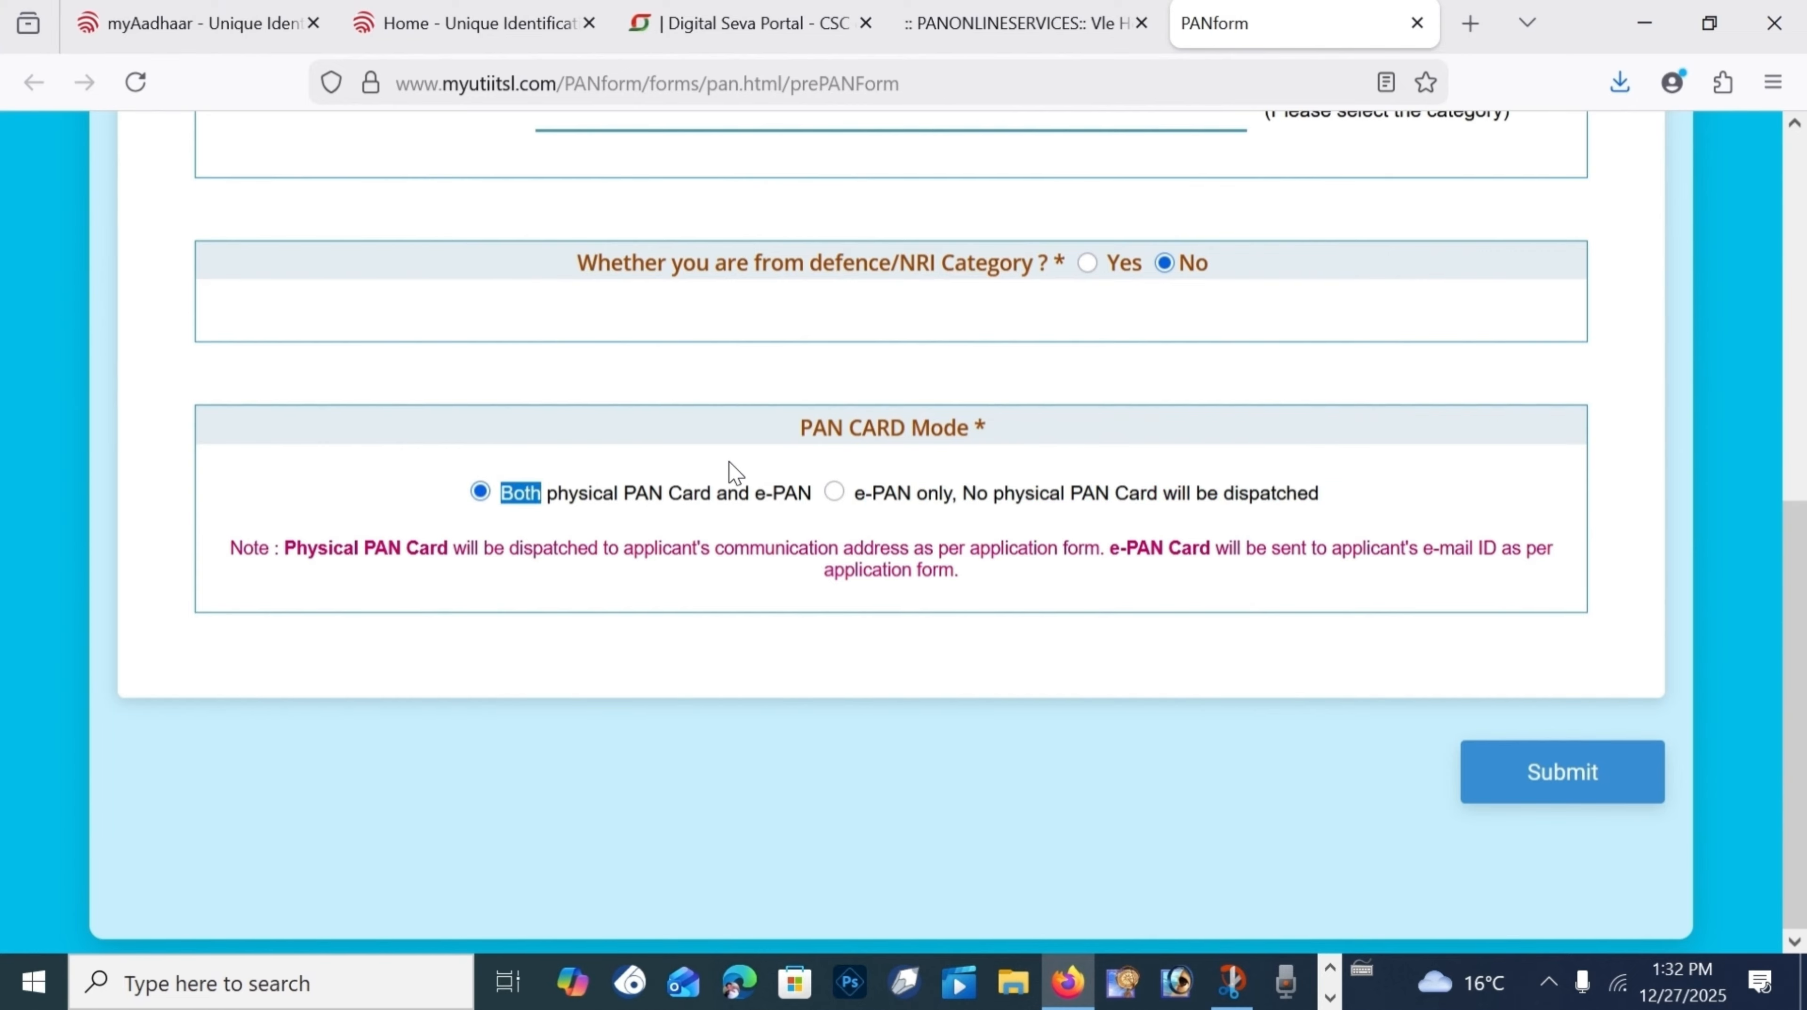
click(1517, 770)
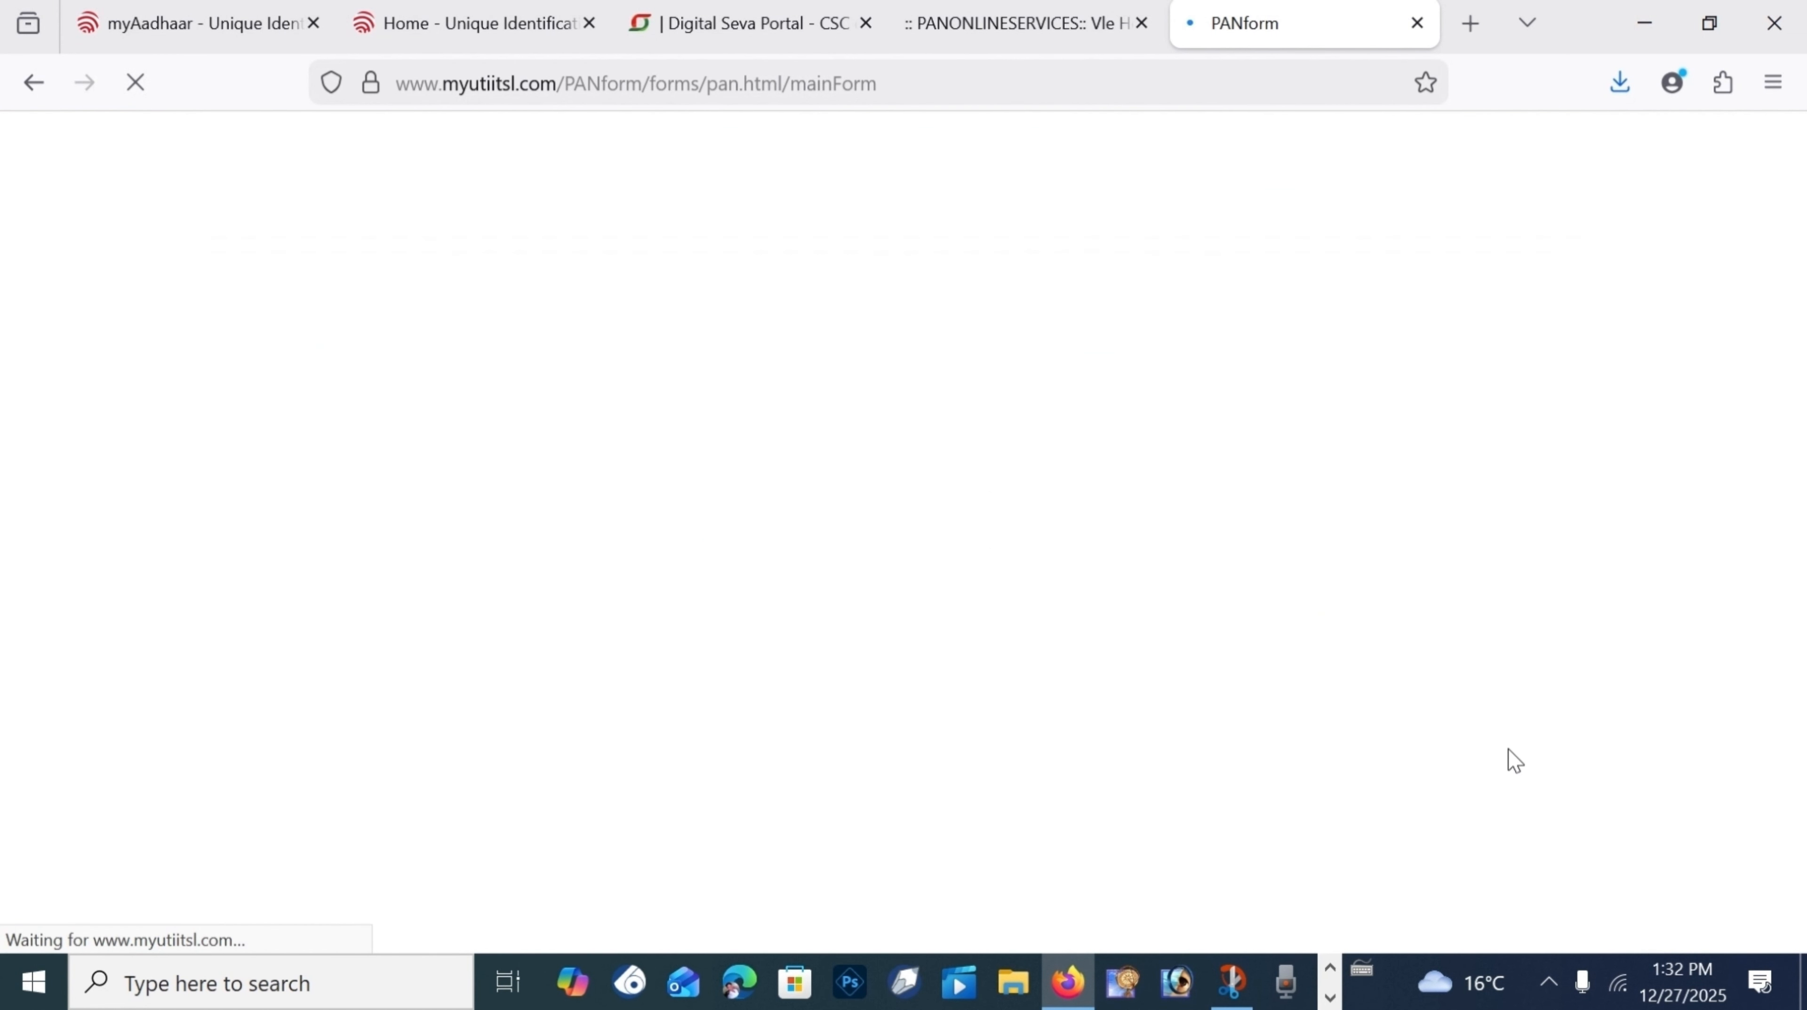
Step: Note the reference number, choose the name title, and enter the applicant's names and name on card
click(371, 445)
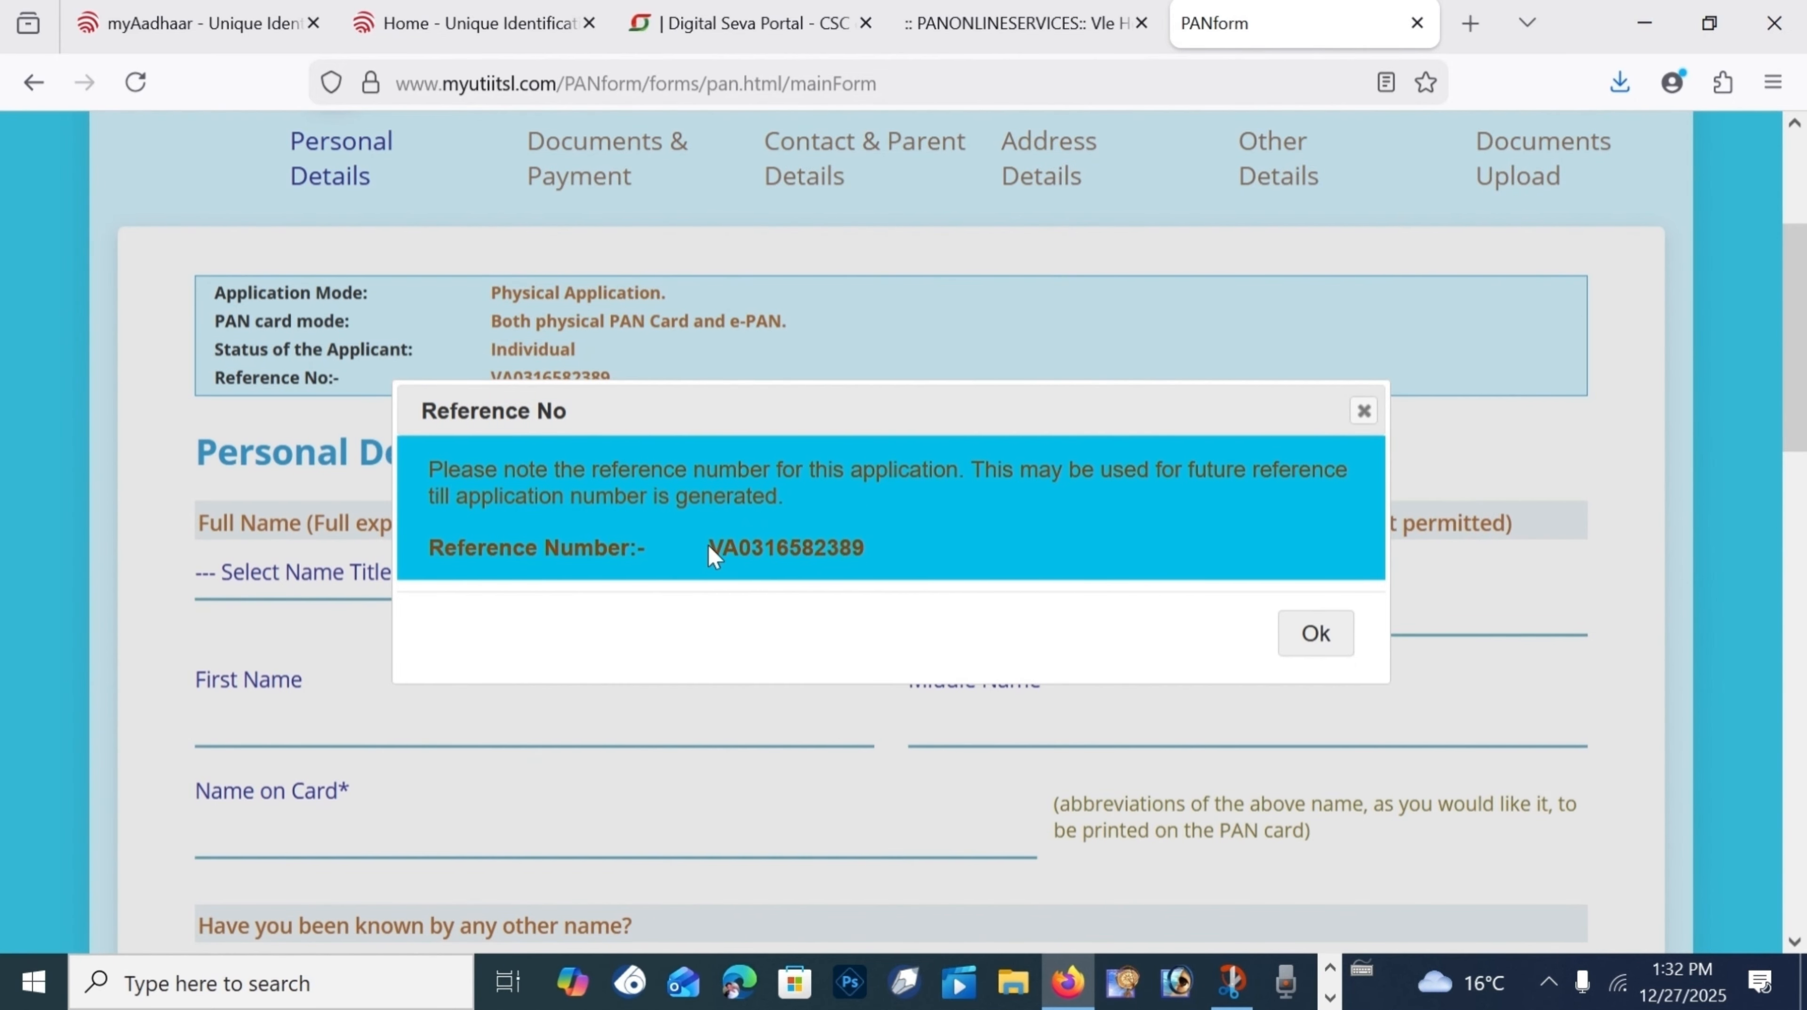
drag(707, 545, 871, 547)
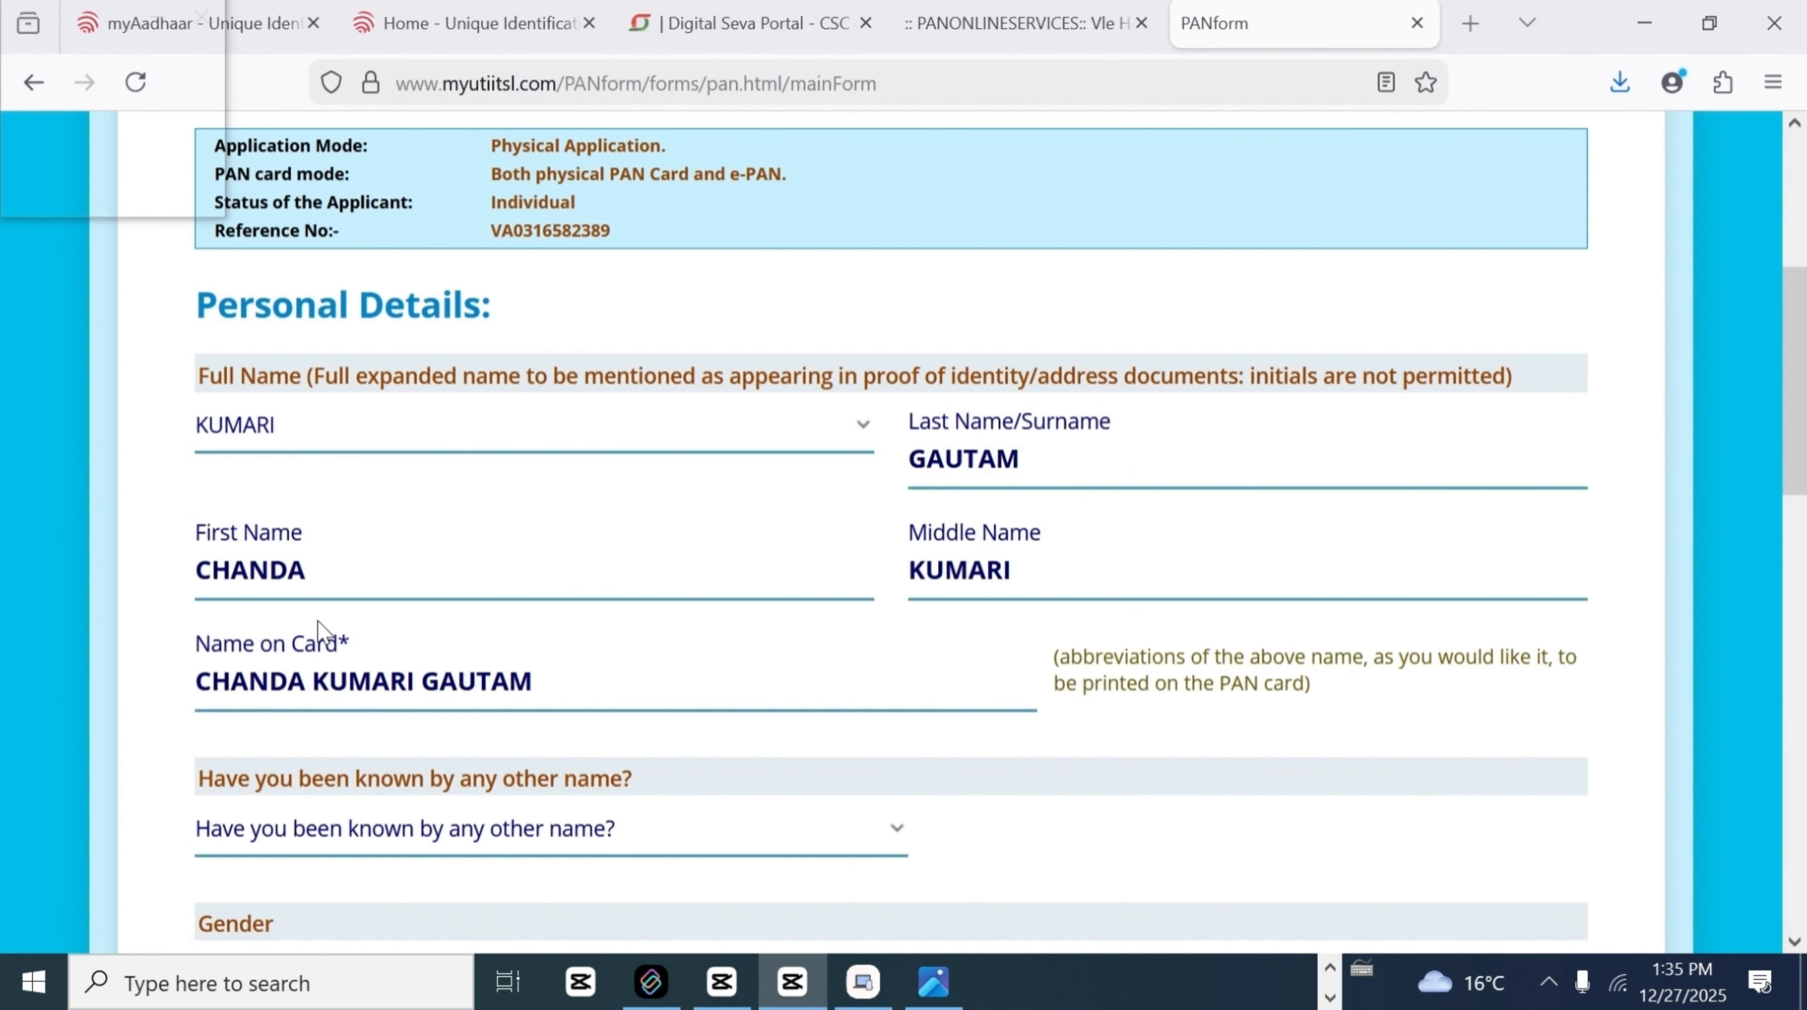
drag(304, 570, 183, 578)
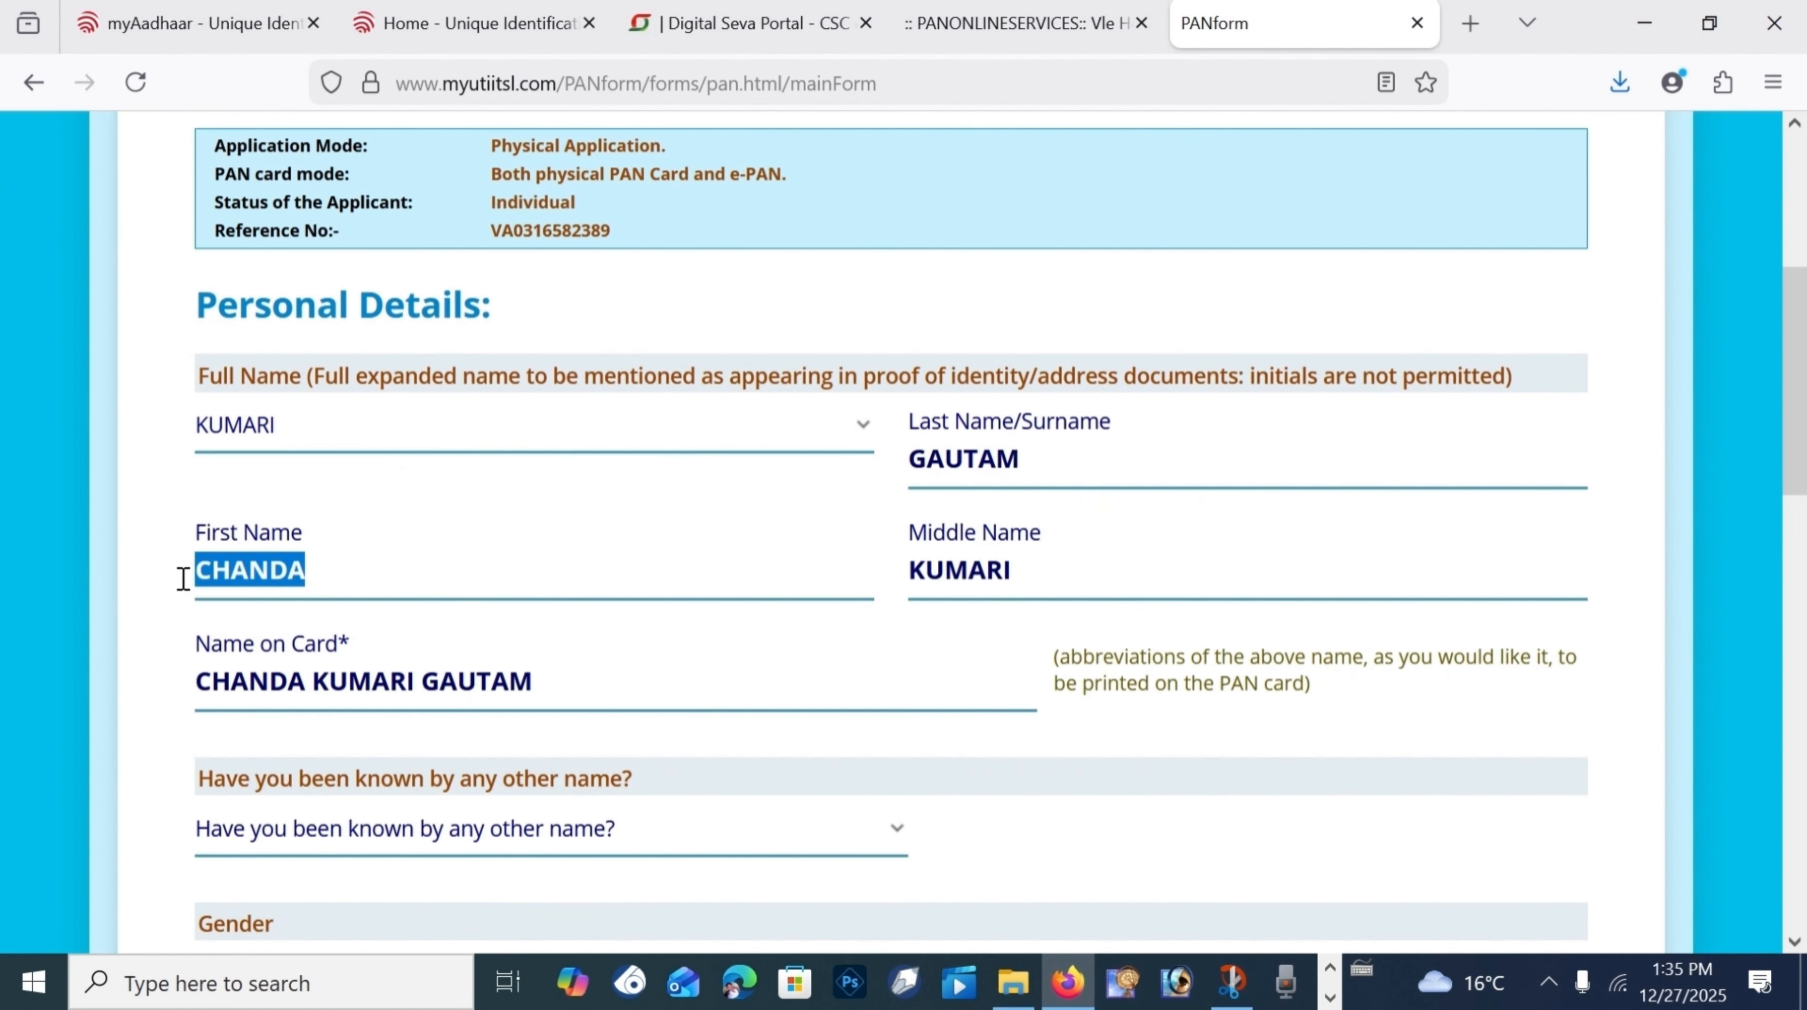
click(387, 553)
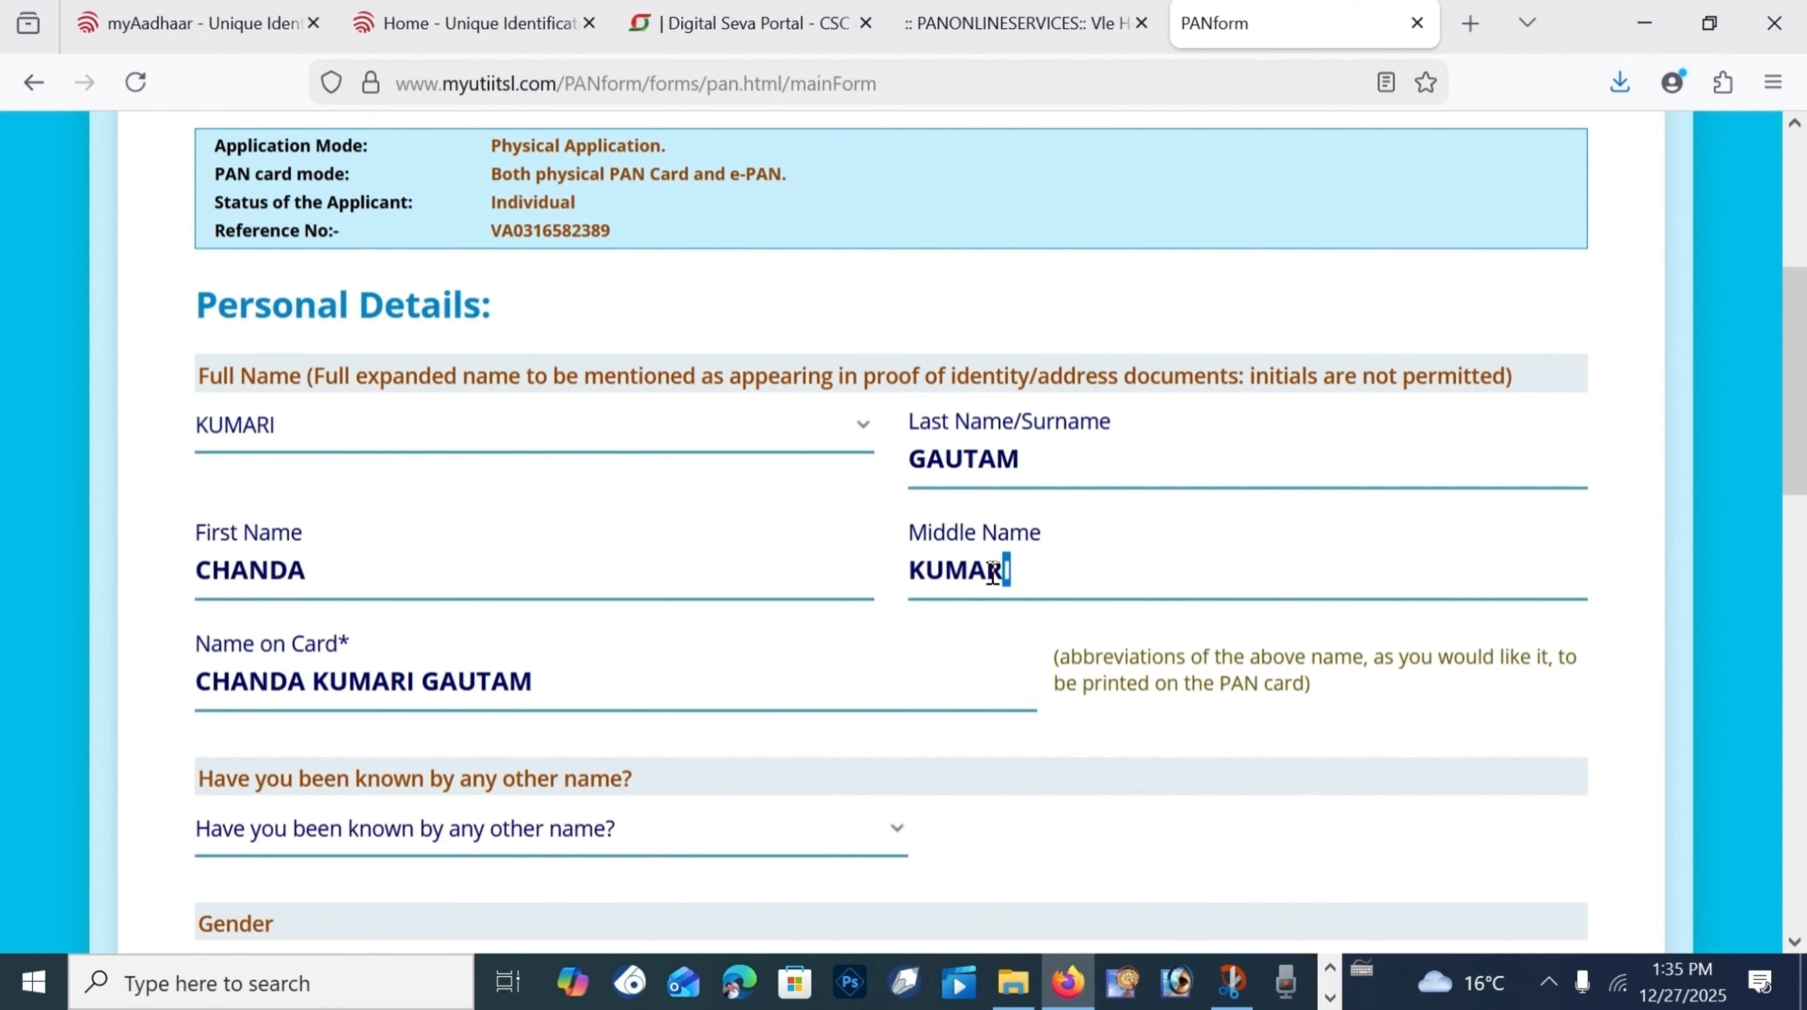
drag(1024, 463, 912, 473)
drag(1023, 463, 911, 472)
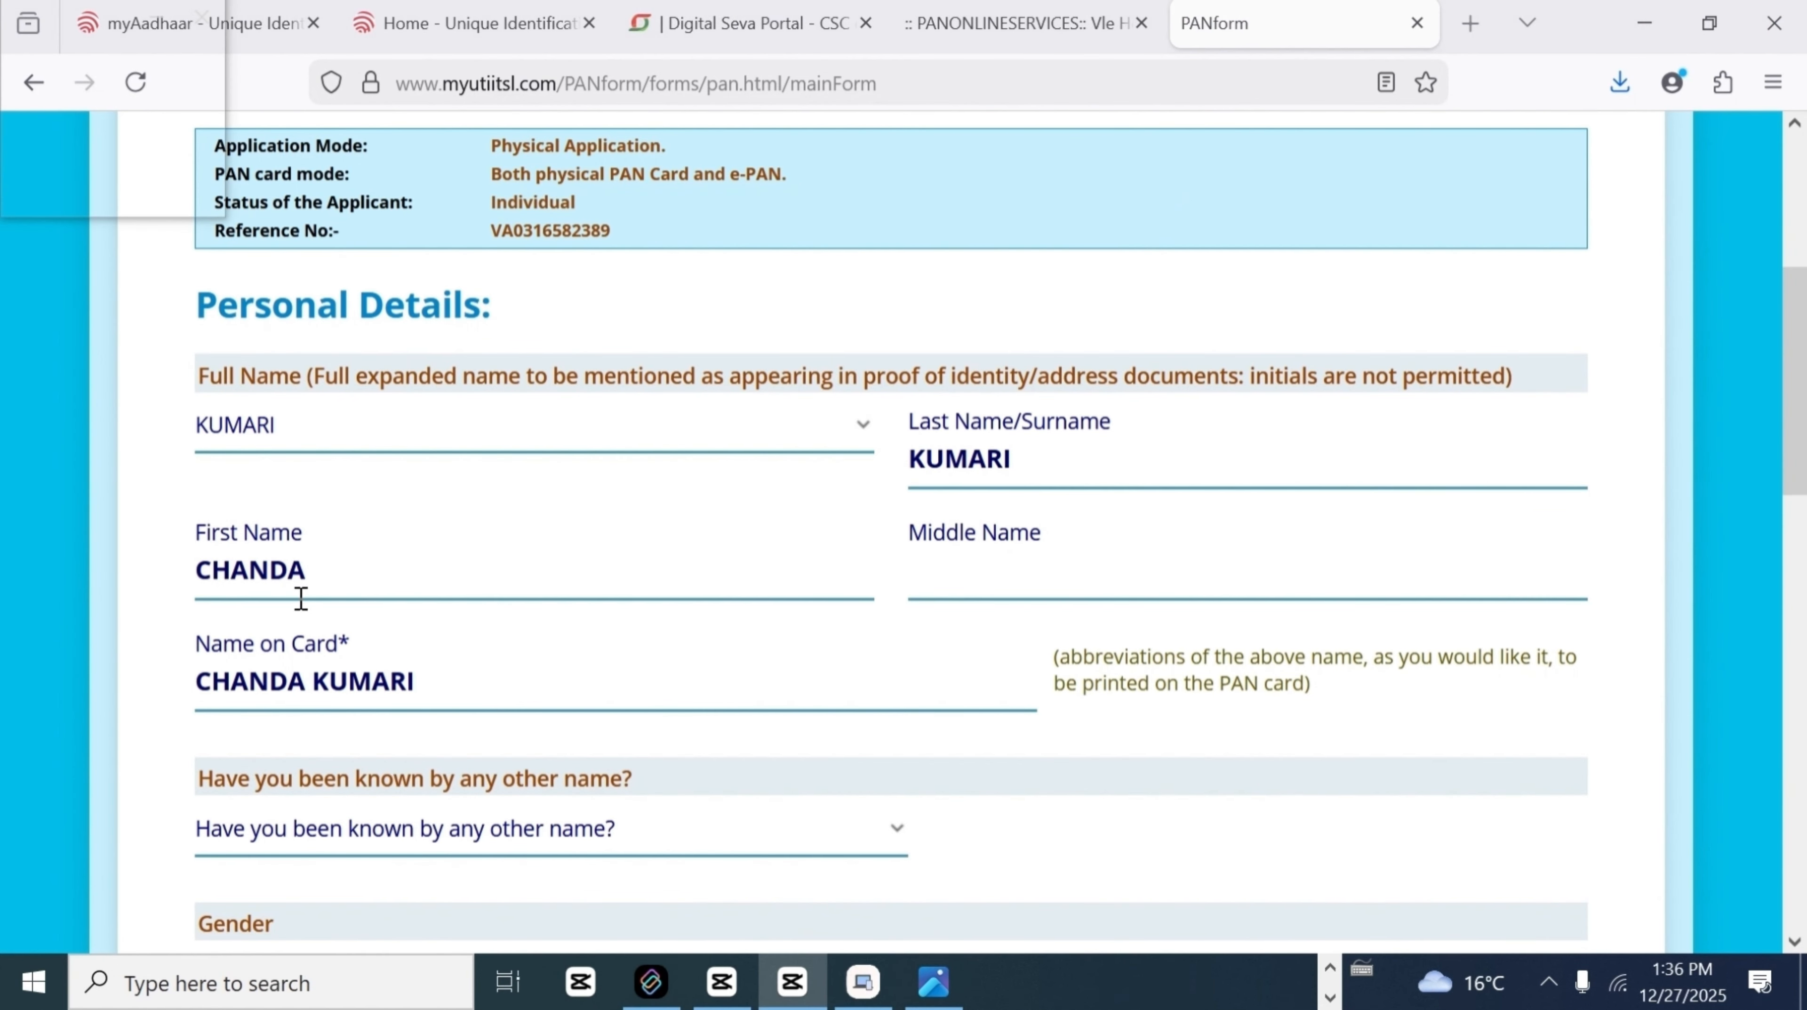
drag(306, 570, 231, 569)
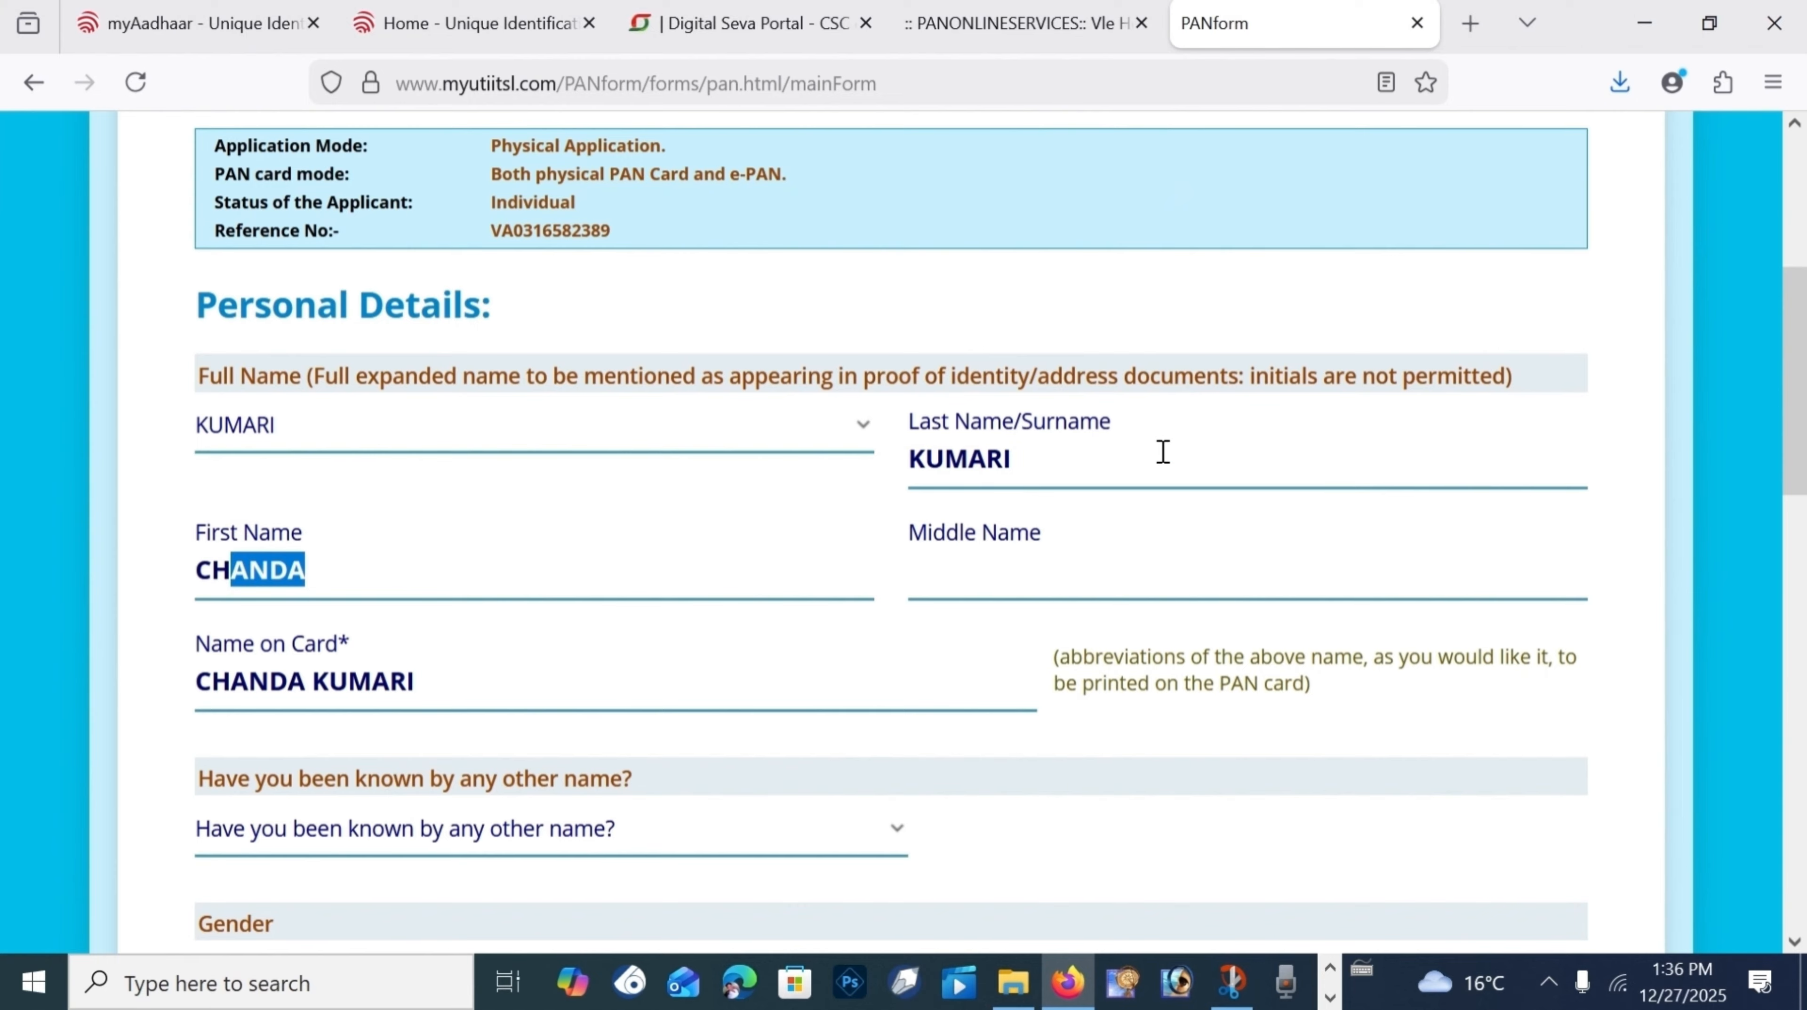
drag(1163, 452, 906, 470)
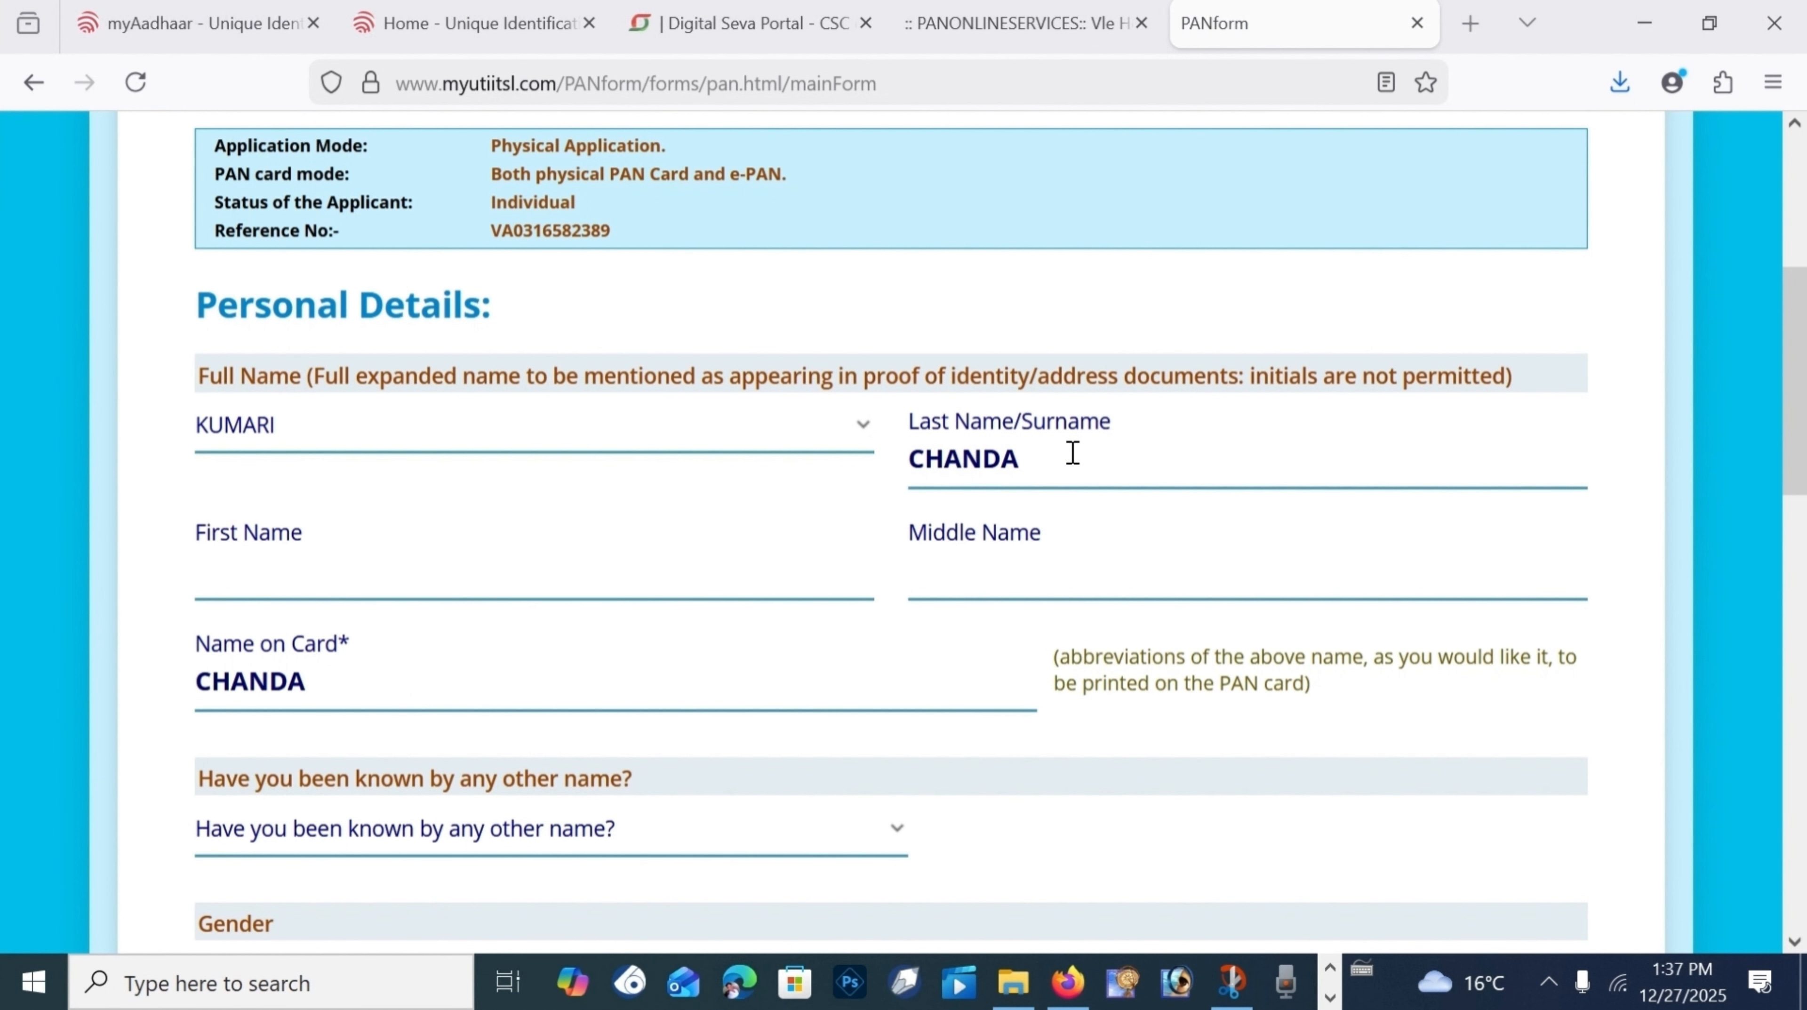
drag(1072, 453, 885, 488)
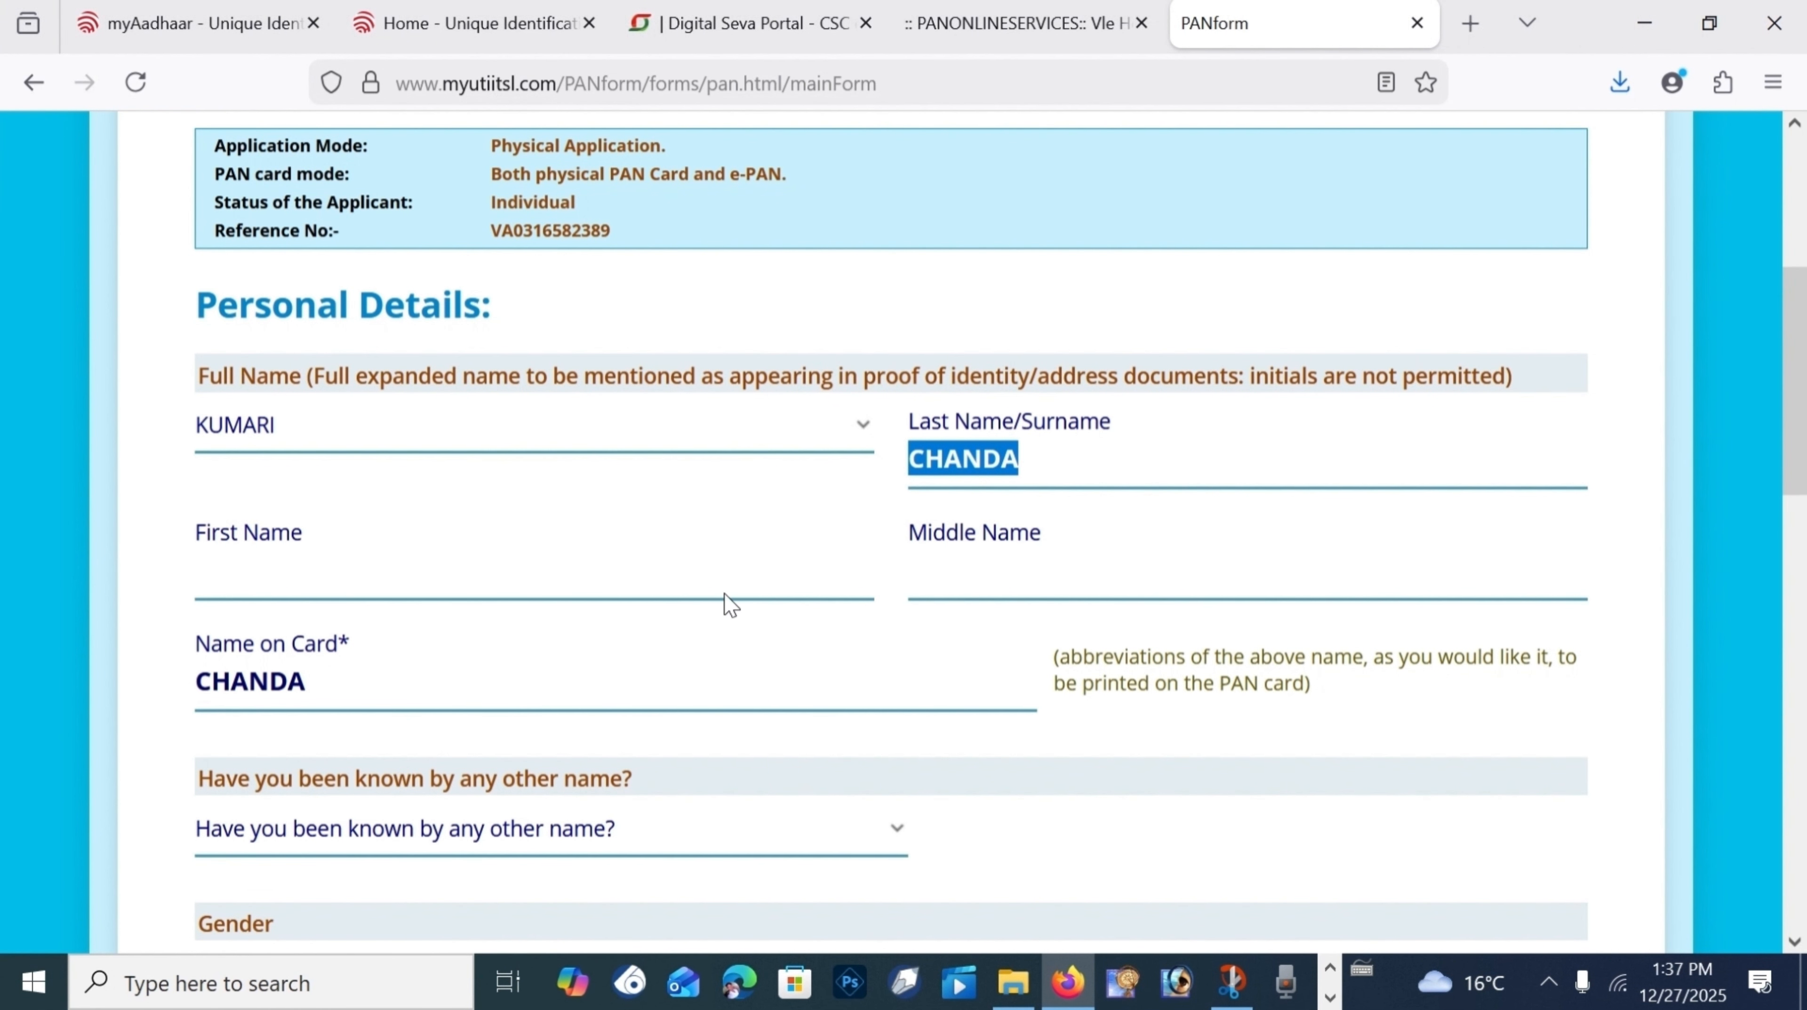
click(407, 413)
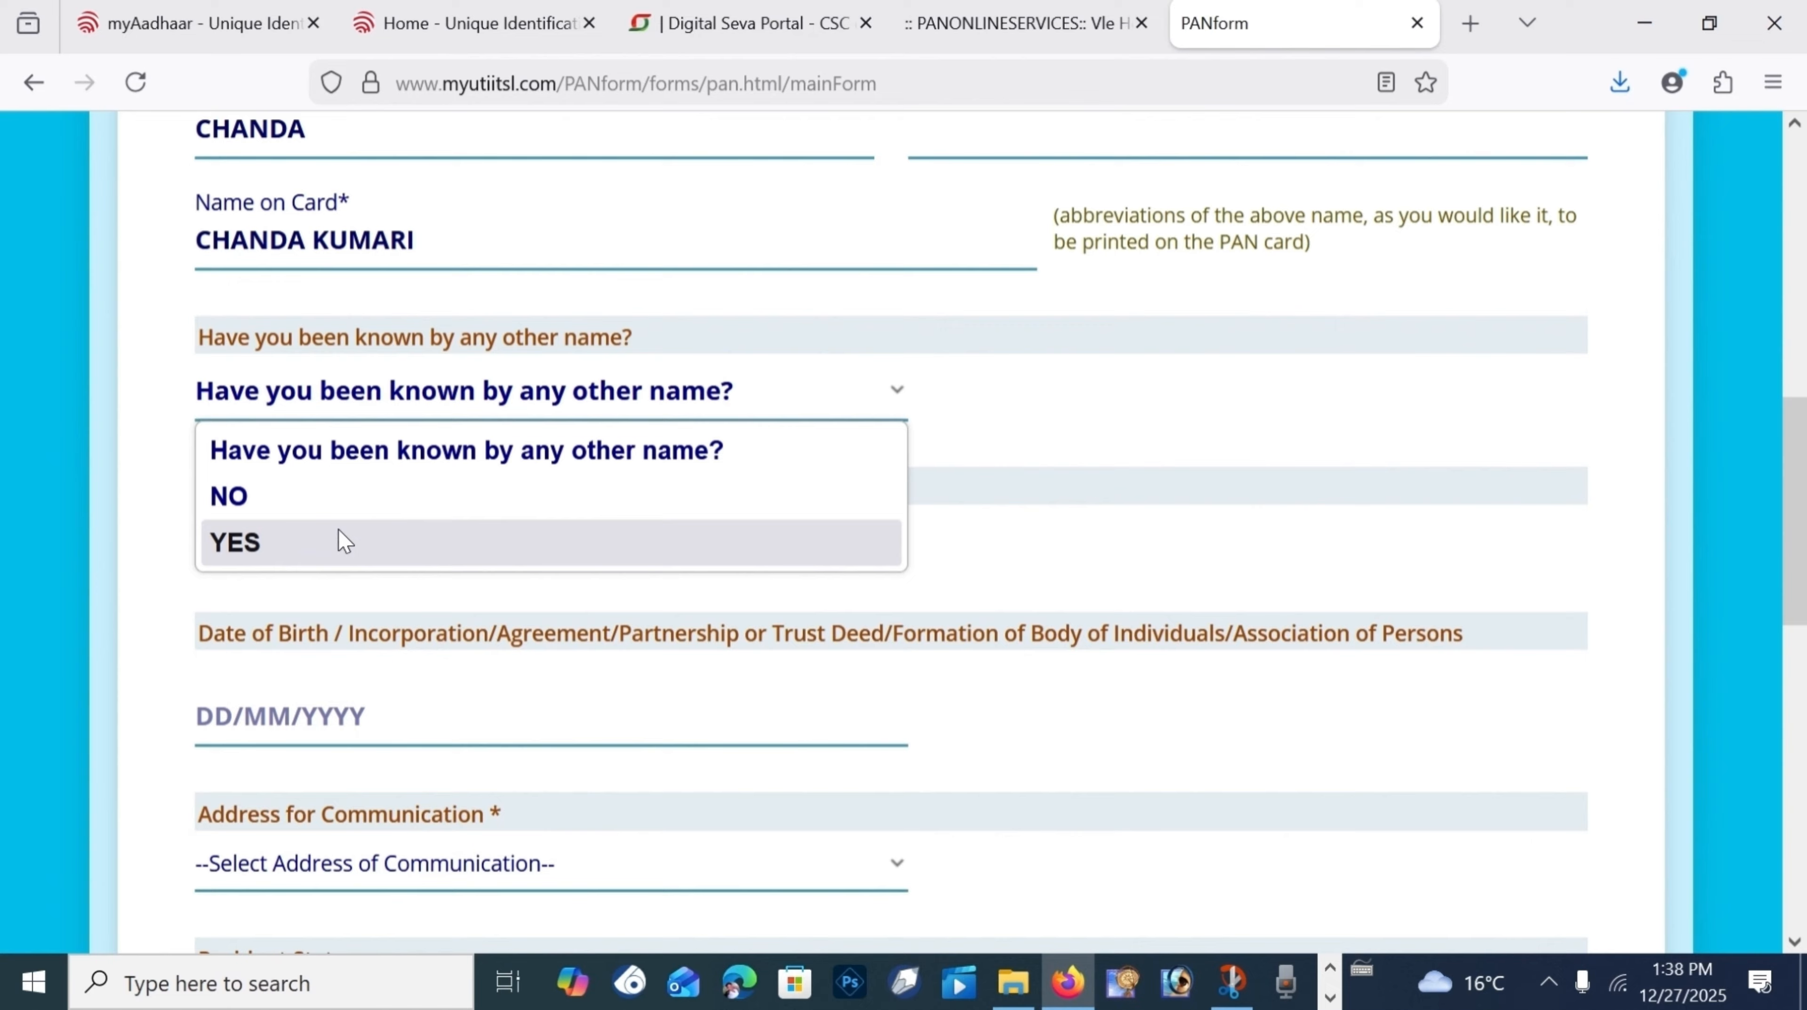
Step: Answer NO to another name, set gender to FEMALE and pick the date of birth
click(310, 500)
scroll(318, 452, down, 2)
click(329, 397)
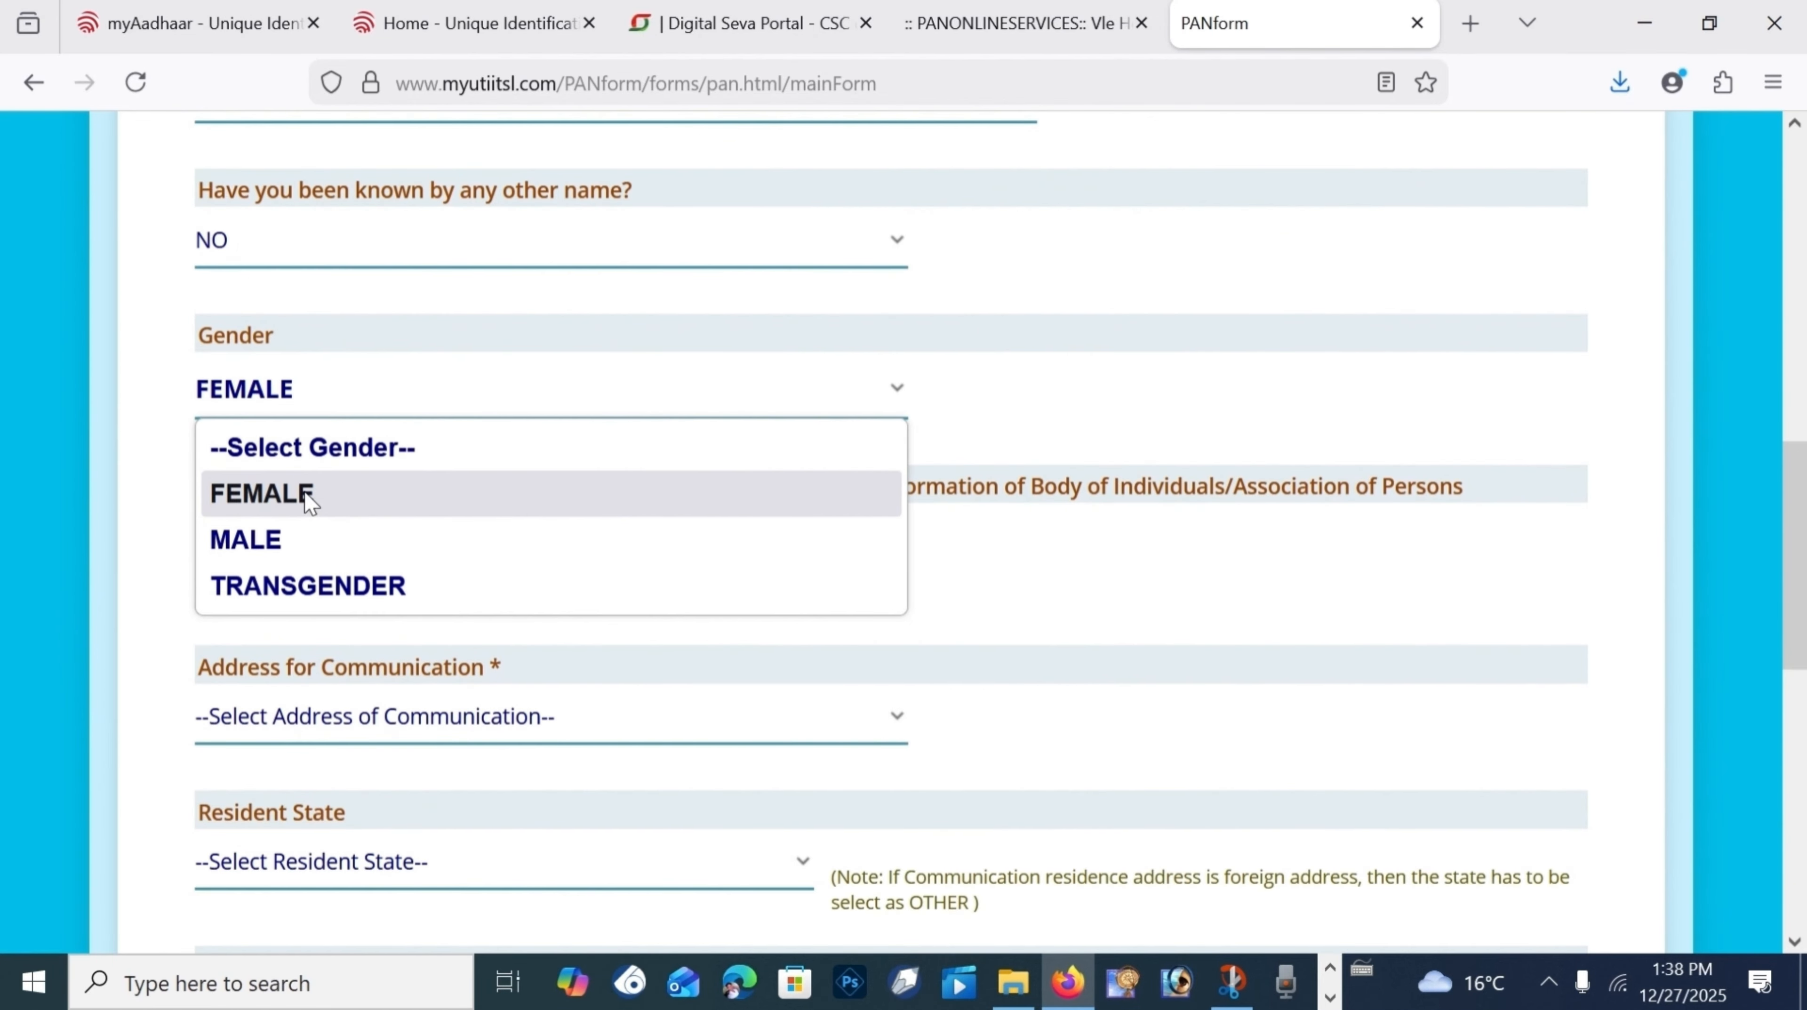
click(326, 482)
click(338, 399)
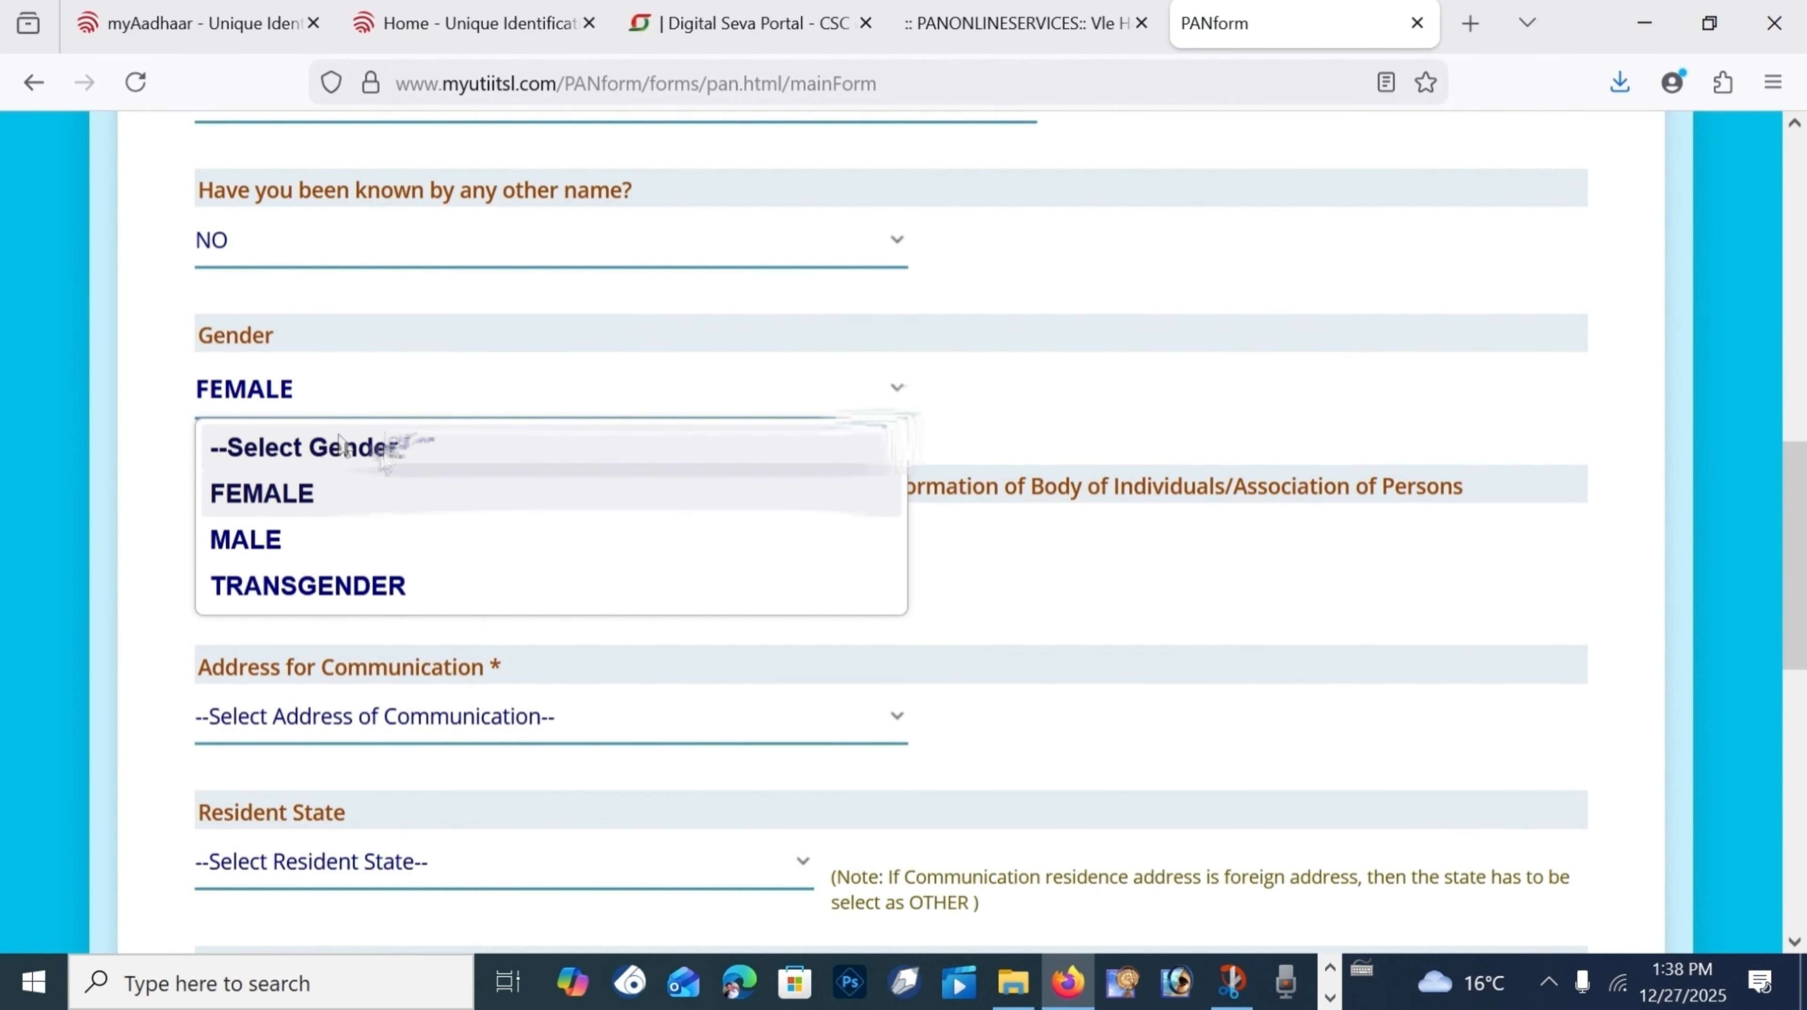
scroll(233, 278, down, 4)
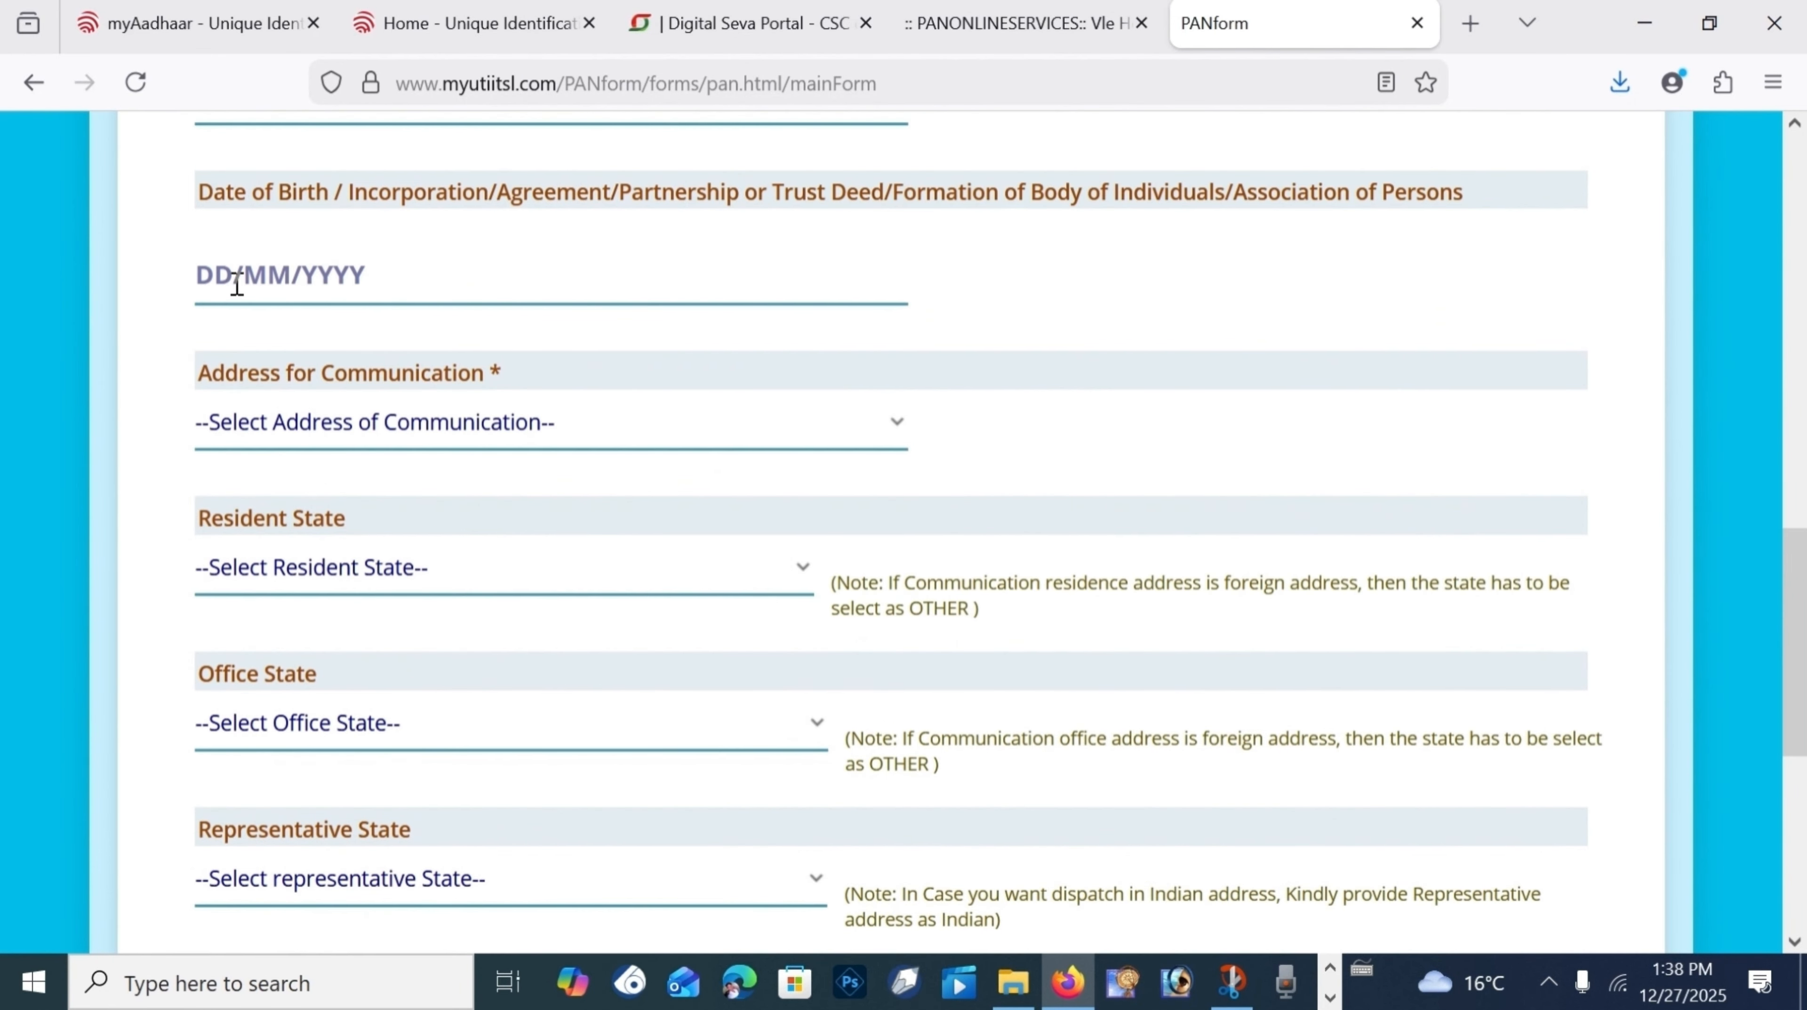
click(230, 279)
scroll(1122, 171, up, 2)
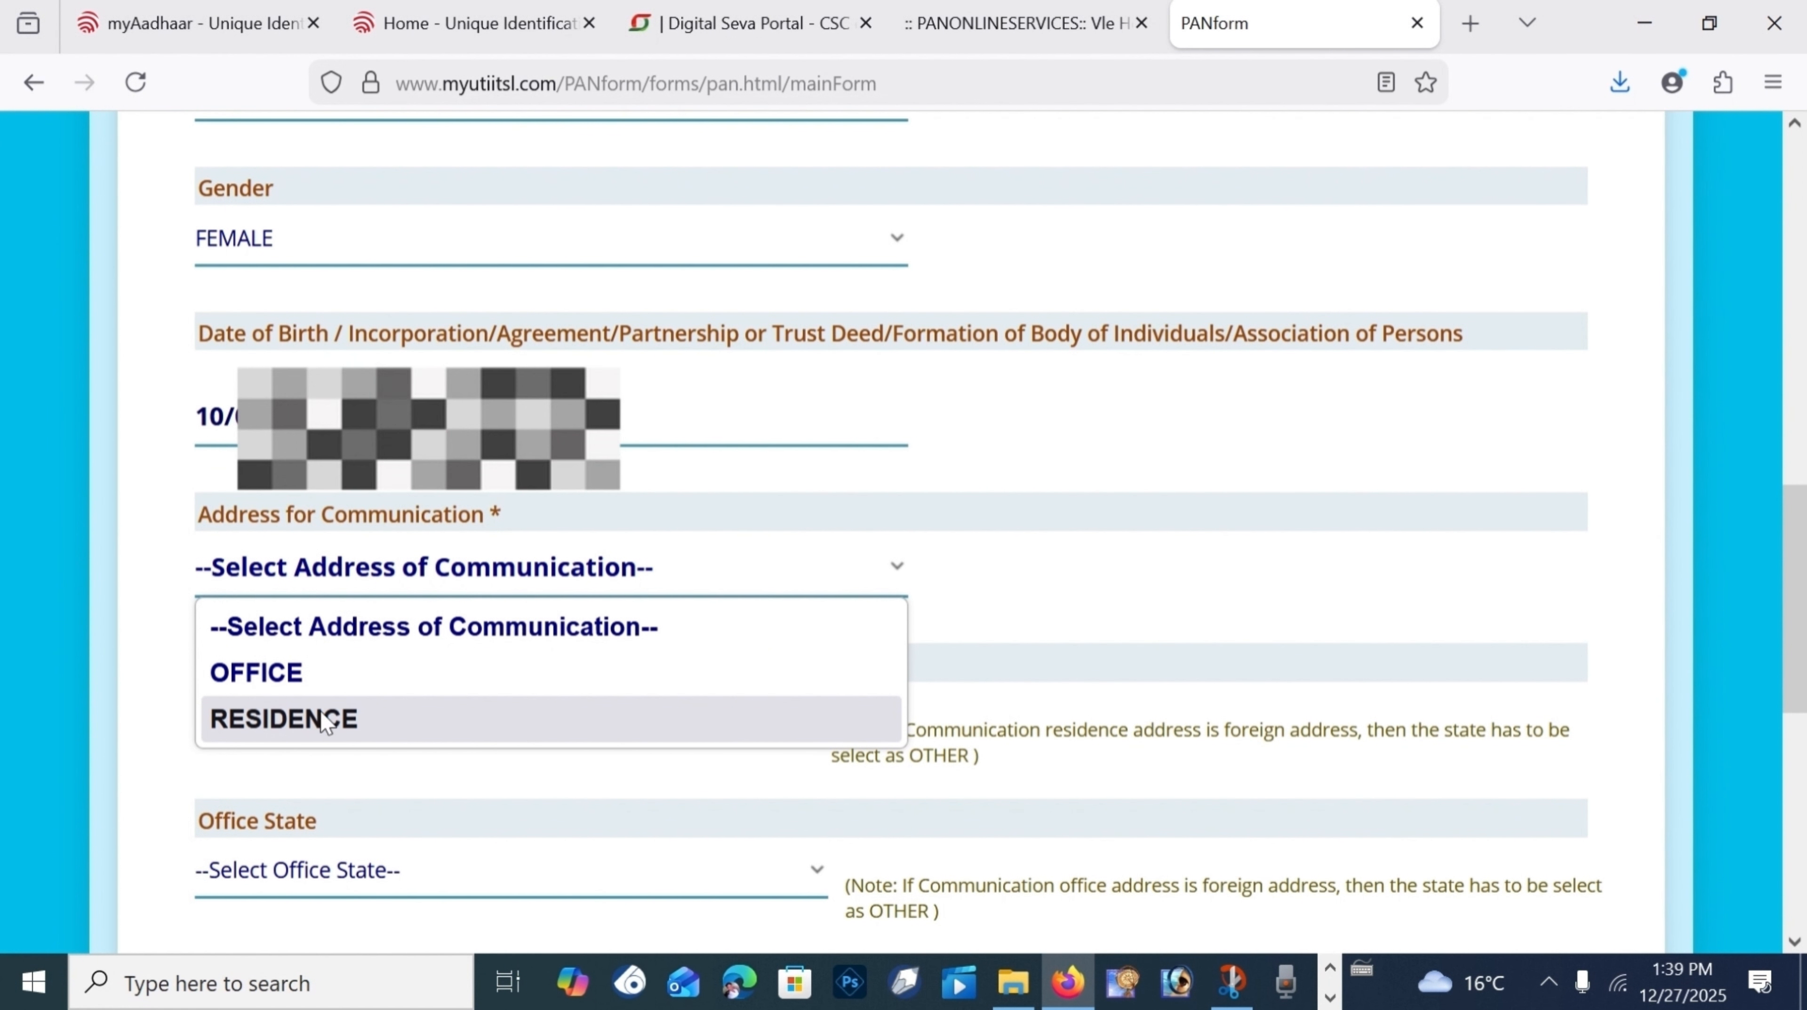
Step: Use RESIDENCE for communication, with UTTAR PRADESH as resident and representative state
click(297, 717)
scroll(339, 622, down, 2)
click(311, 572)
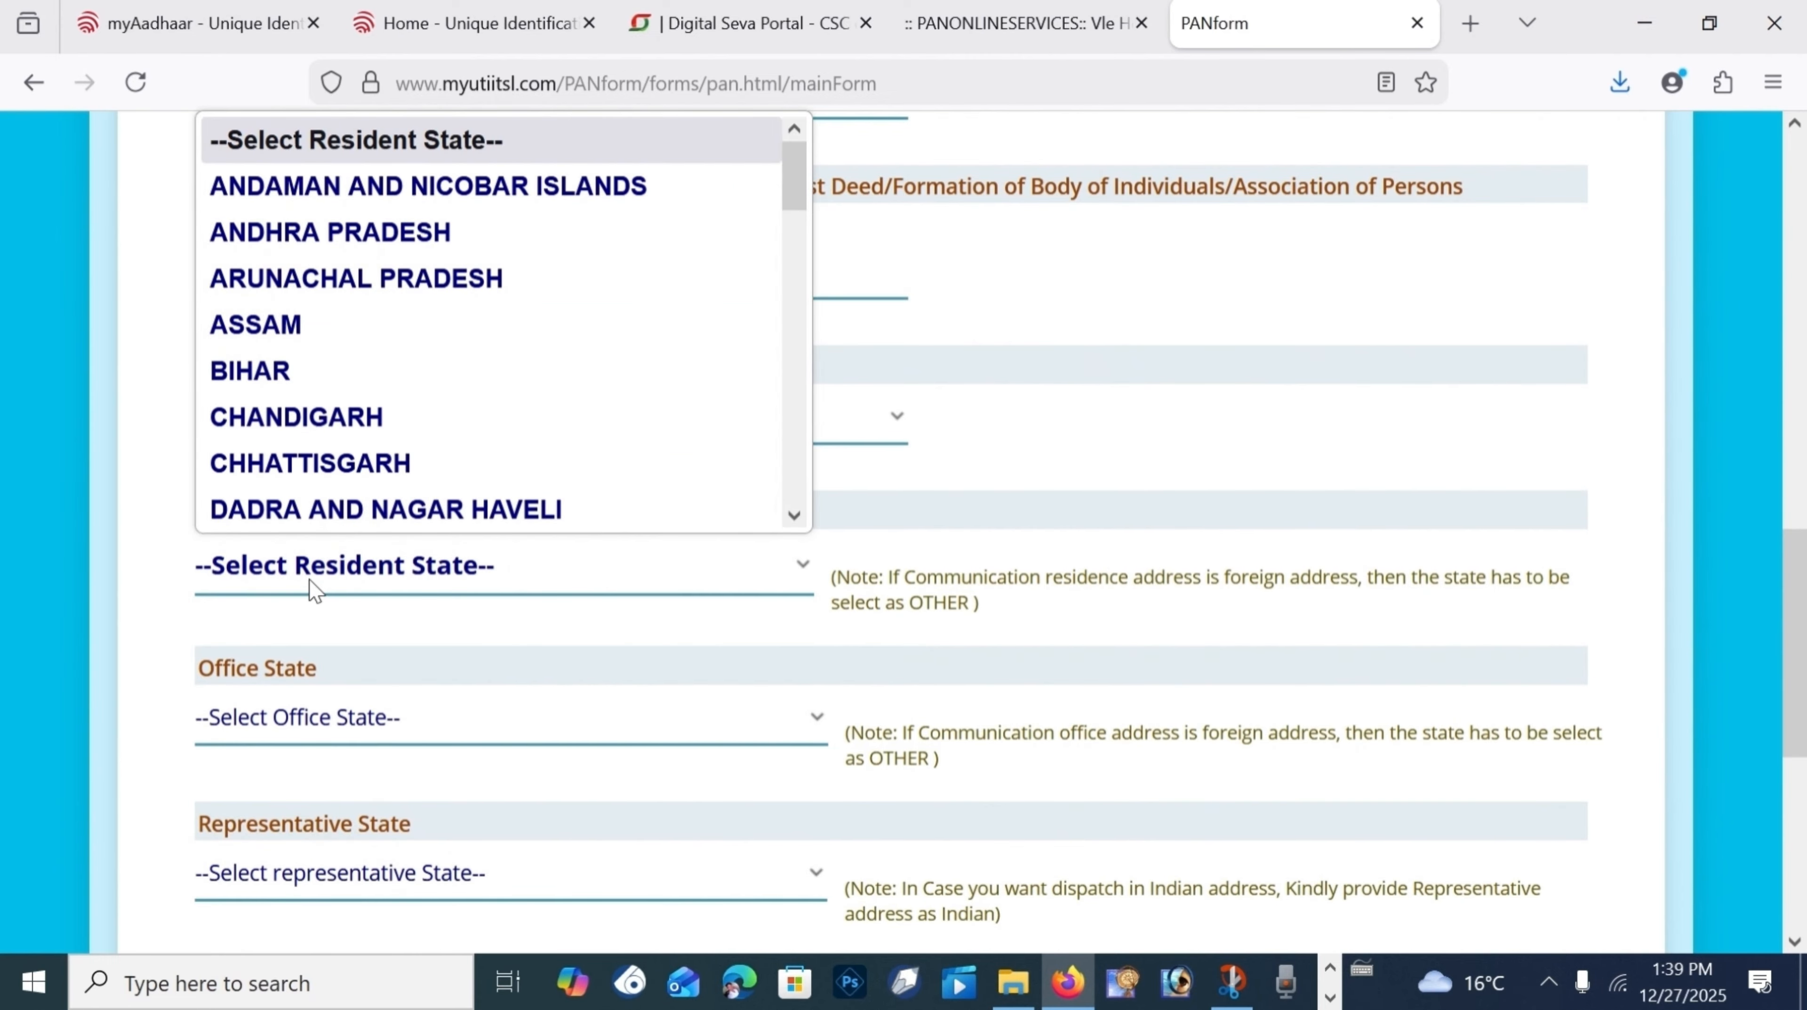
scroll(306, 433, down, 10)
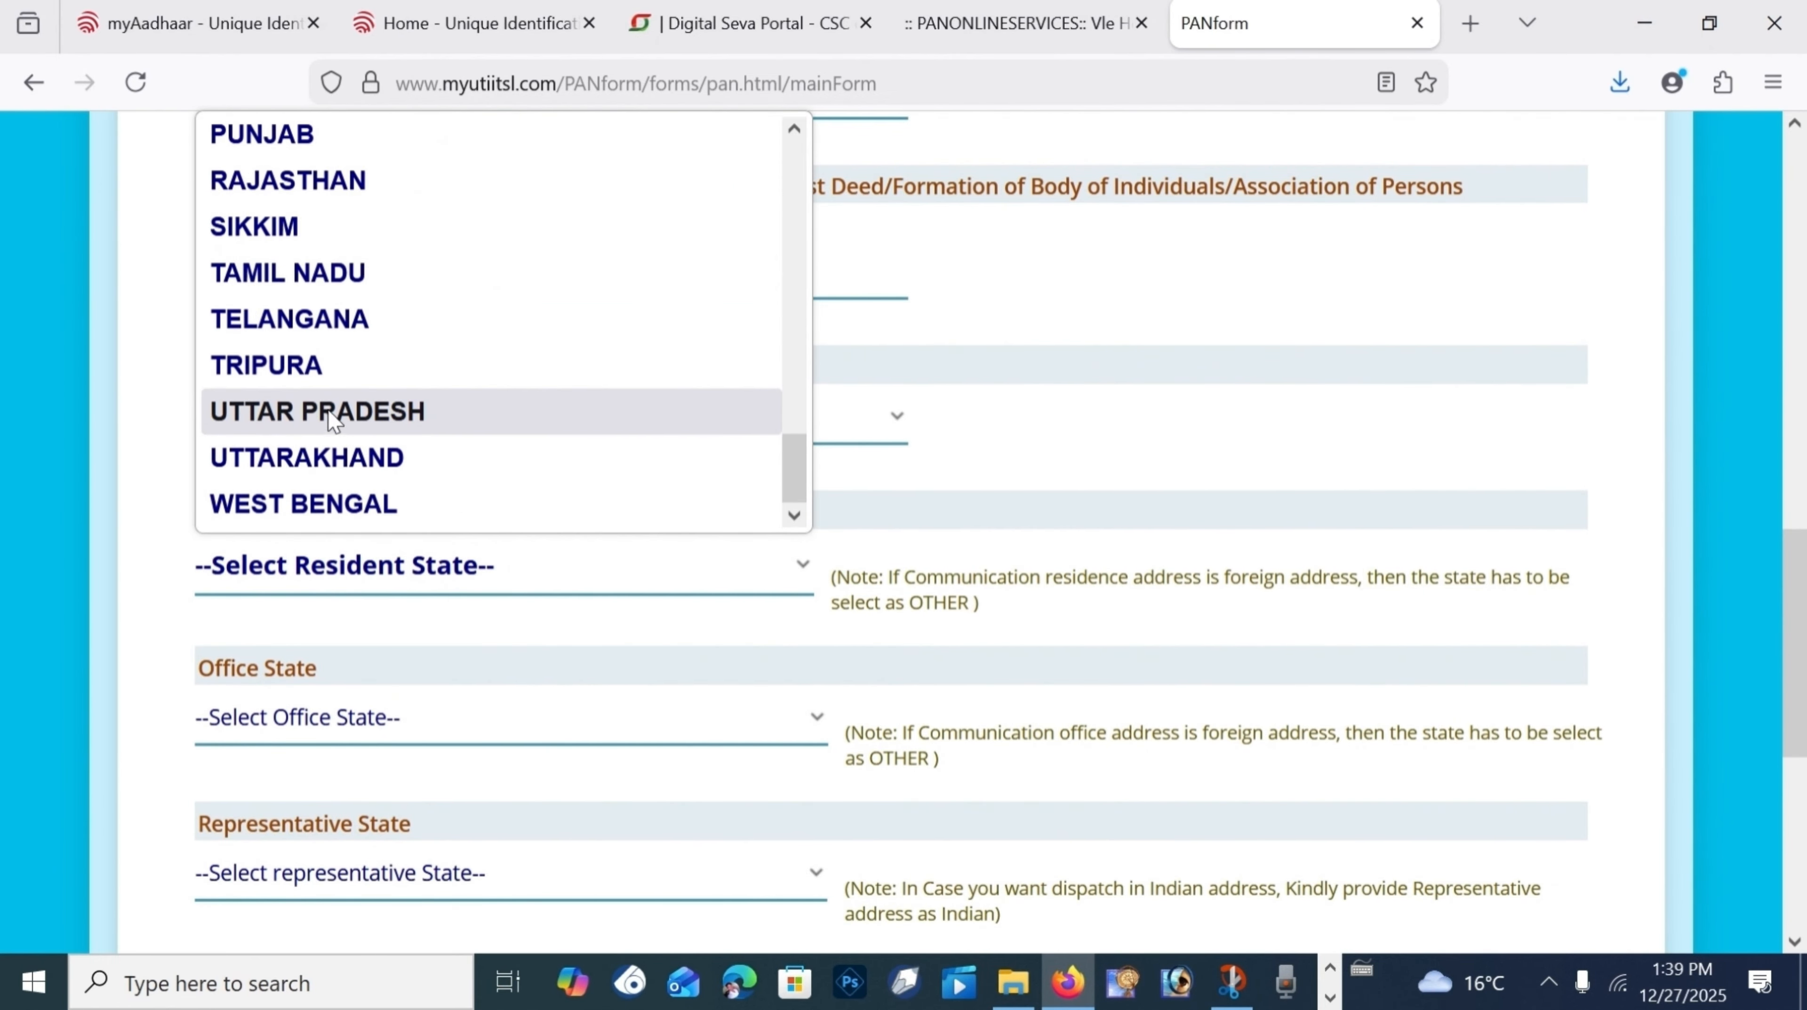
click(329, 414)
scroll(402, 537, down, 4)
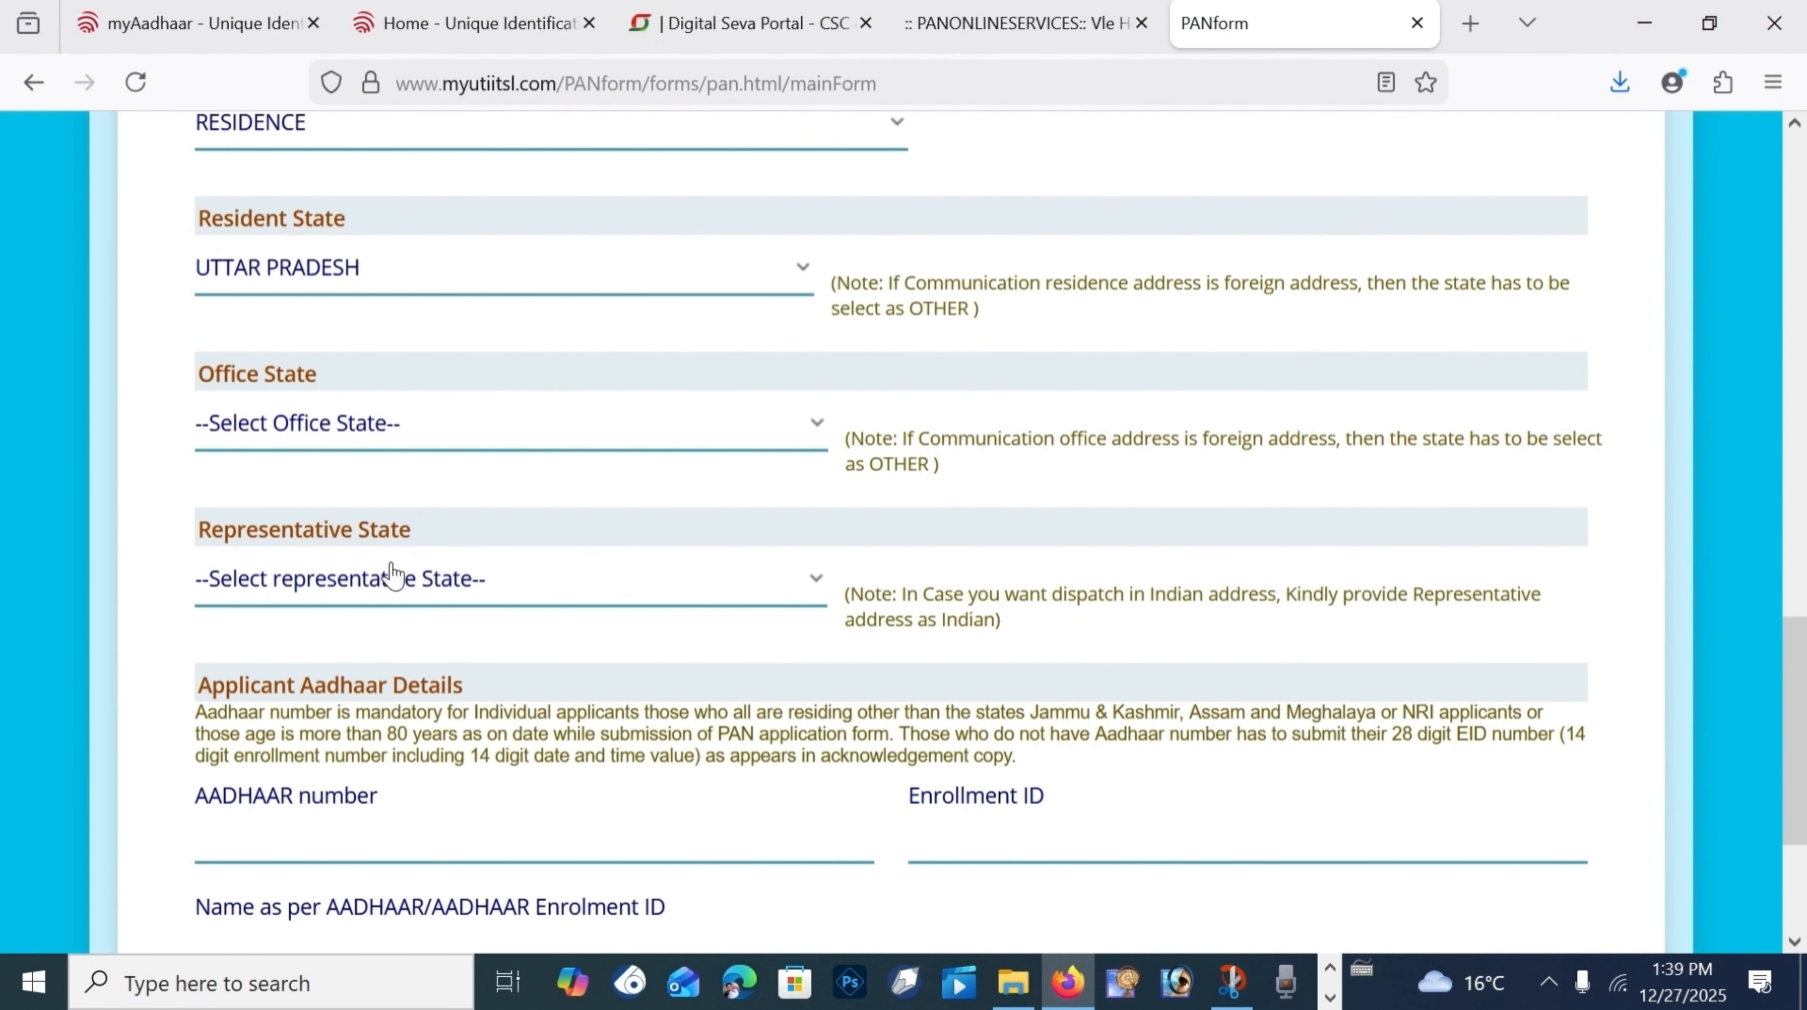
click(369, 585)
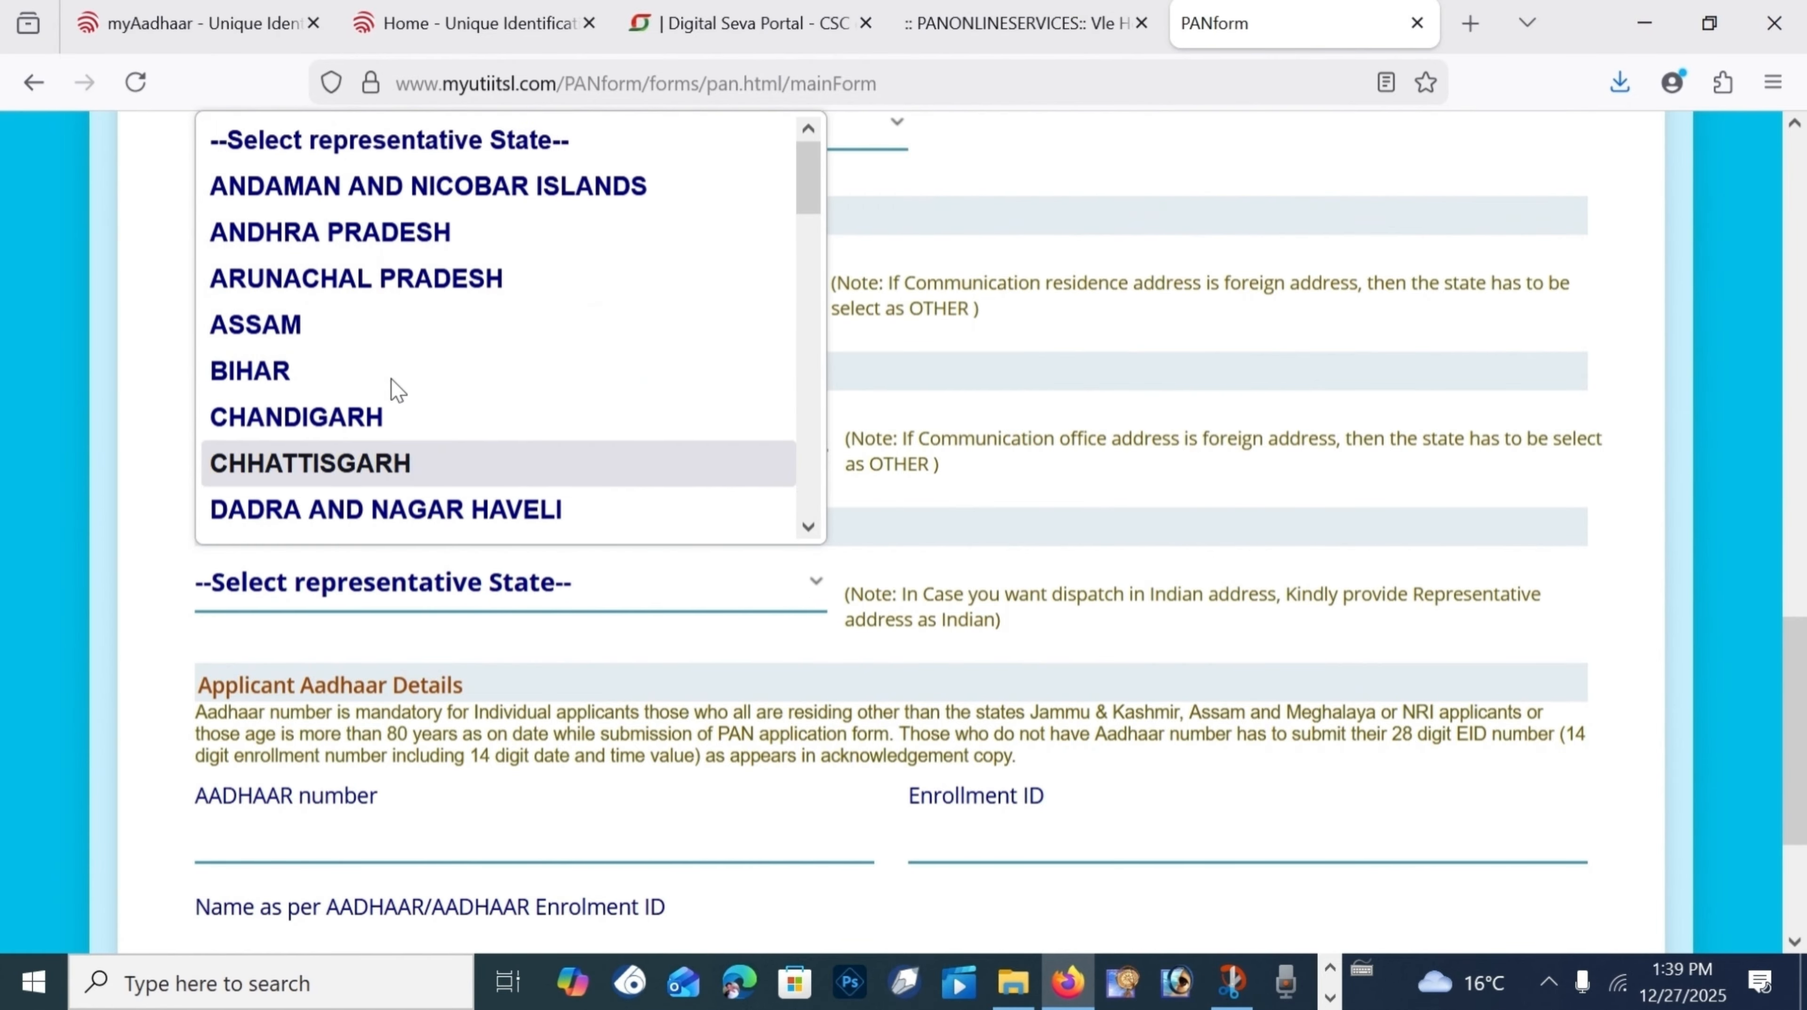
scroll(392, 397, down, 10)
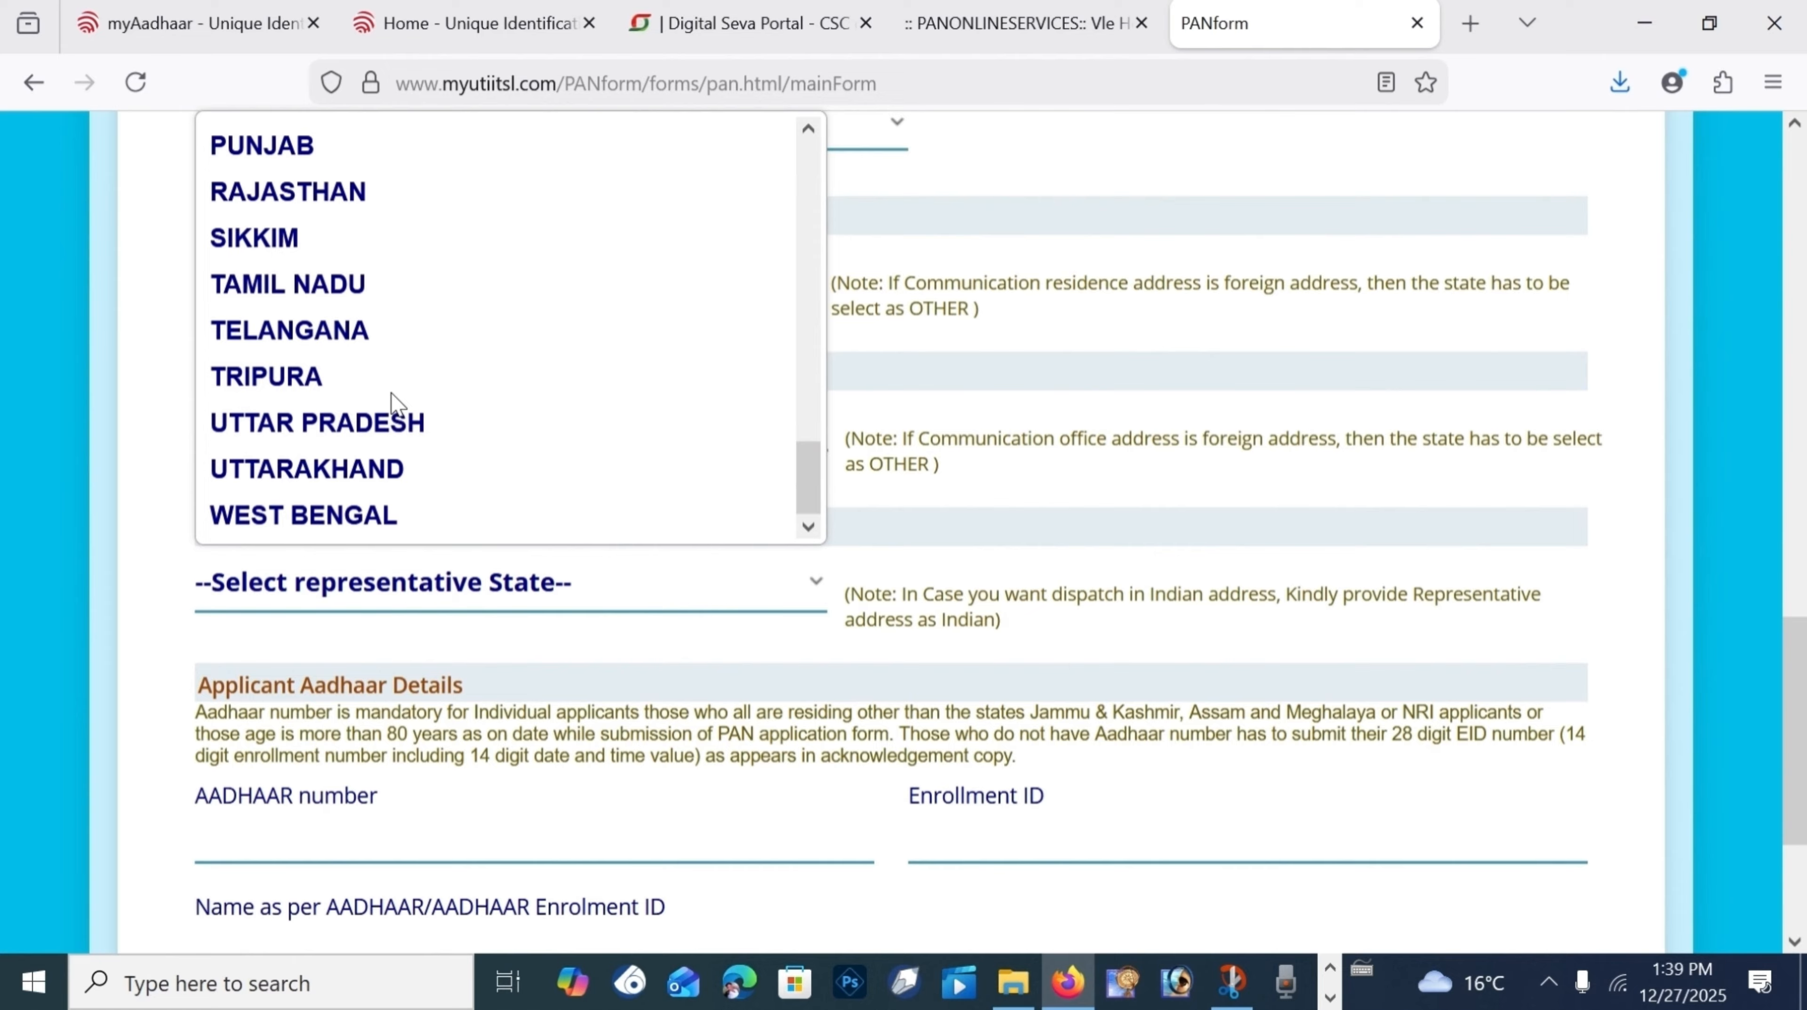
click(396, 420)
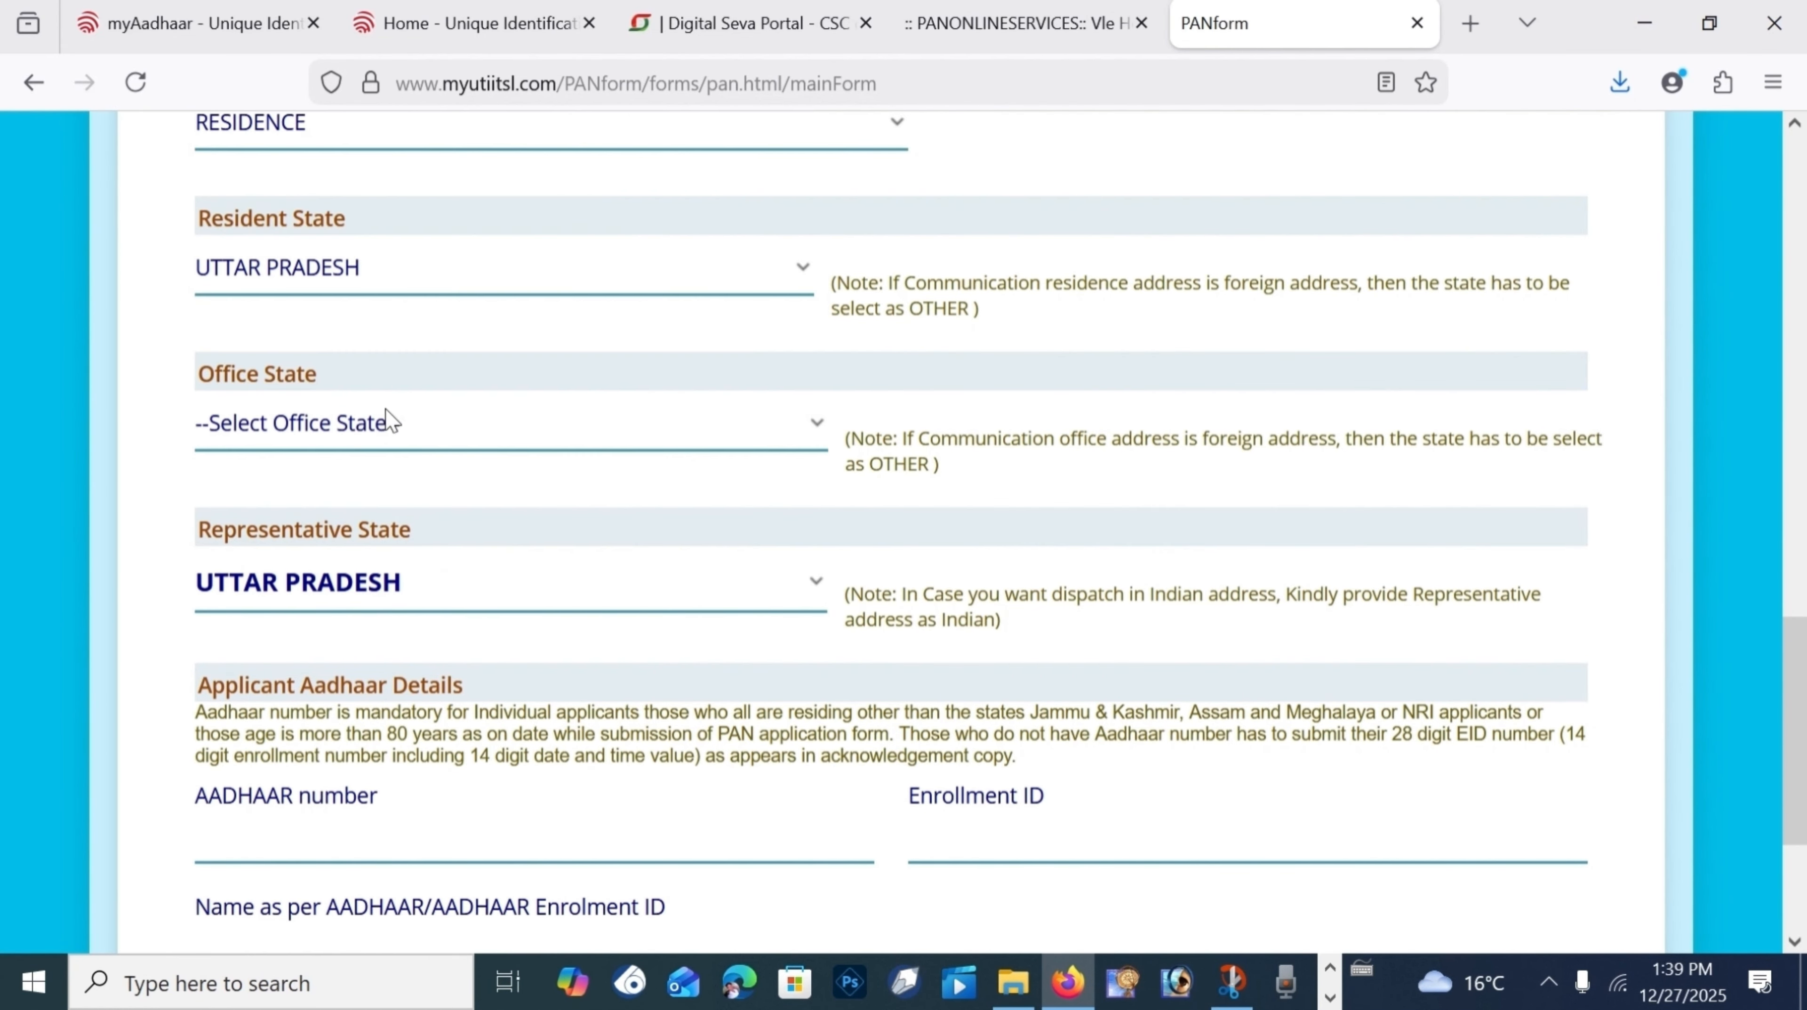
scroll(438, 481, down, 5)
scroll(424, 470, up, 3)
scroll(424, 470, down, 2)
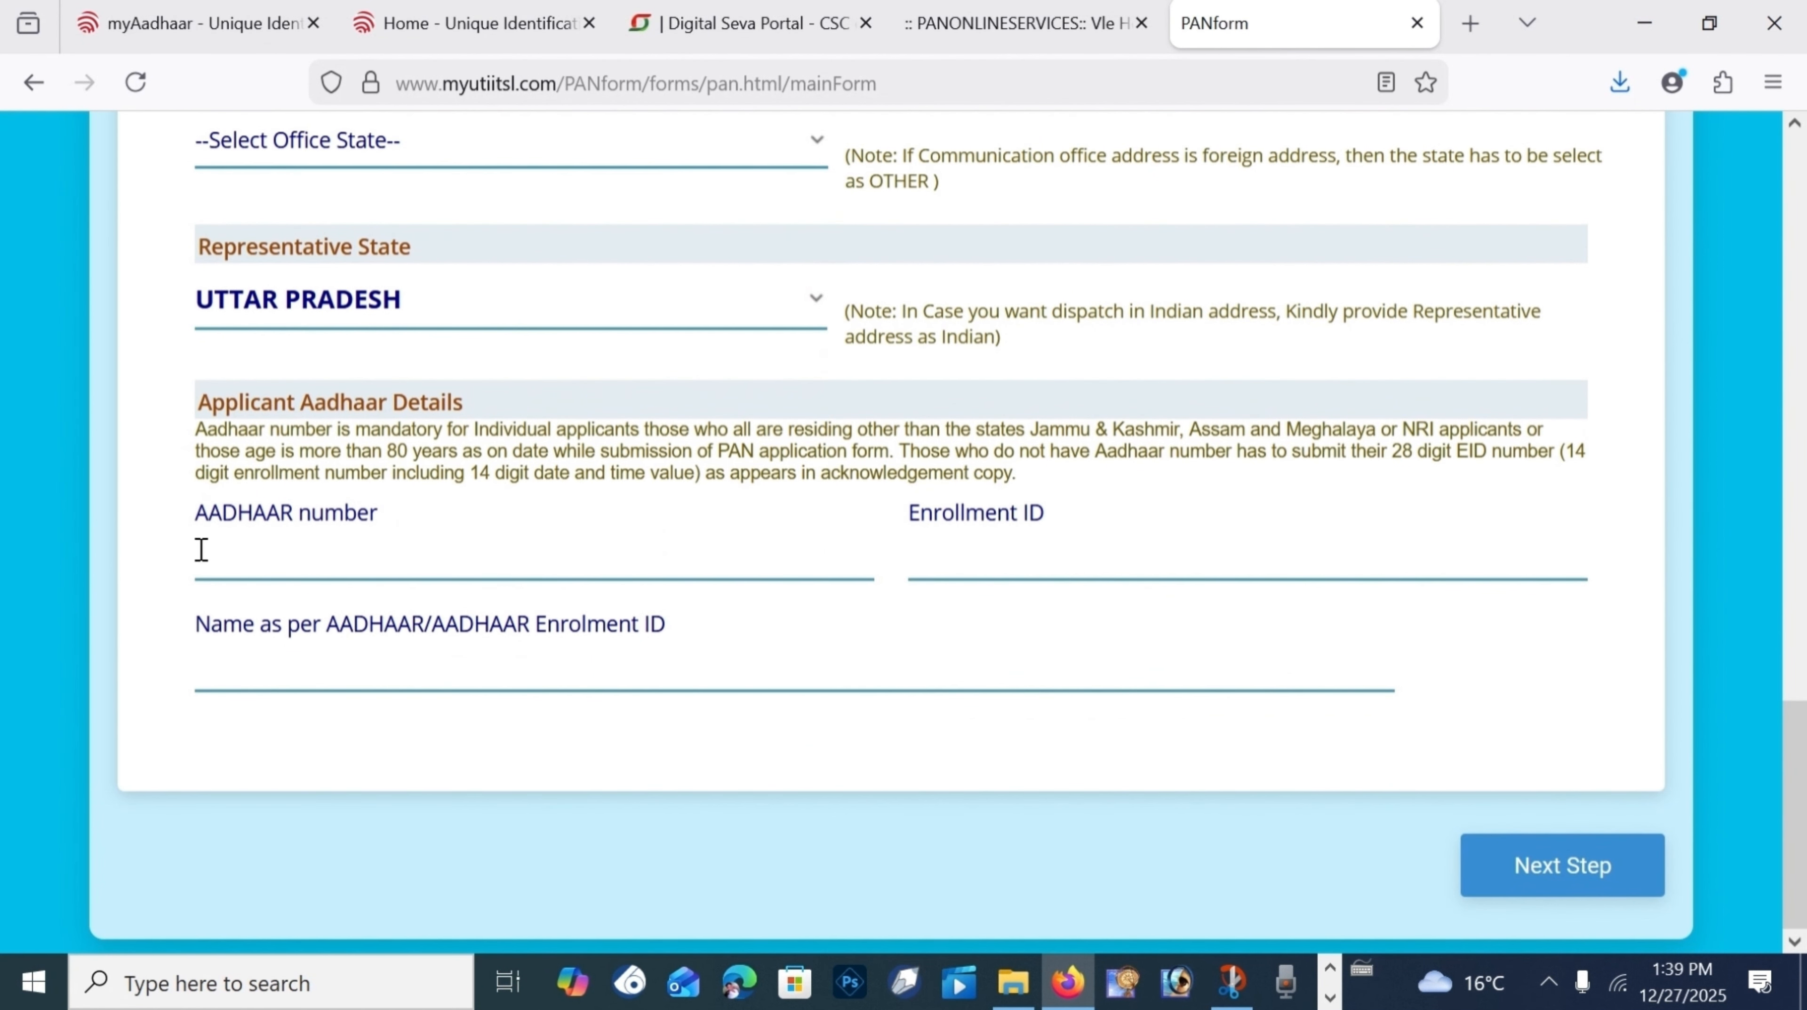
Step: Enter and confirm the applicant's Aadhaar number and fill in the name as per Aadhaar
click(298, 558)
key(ctrl+v)
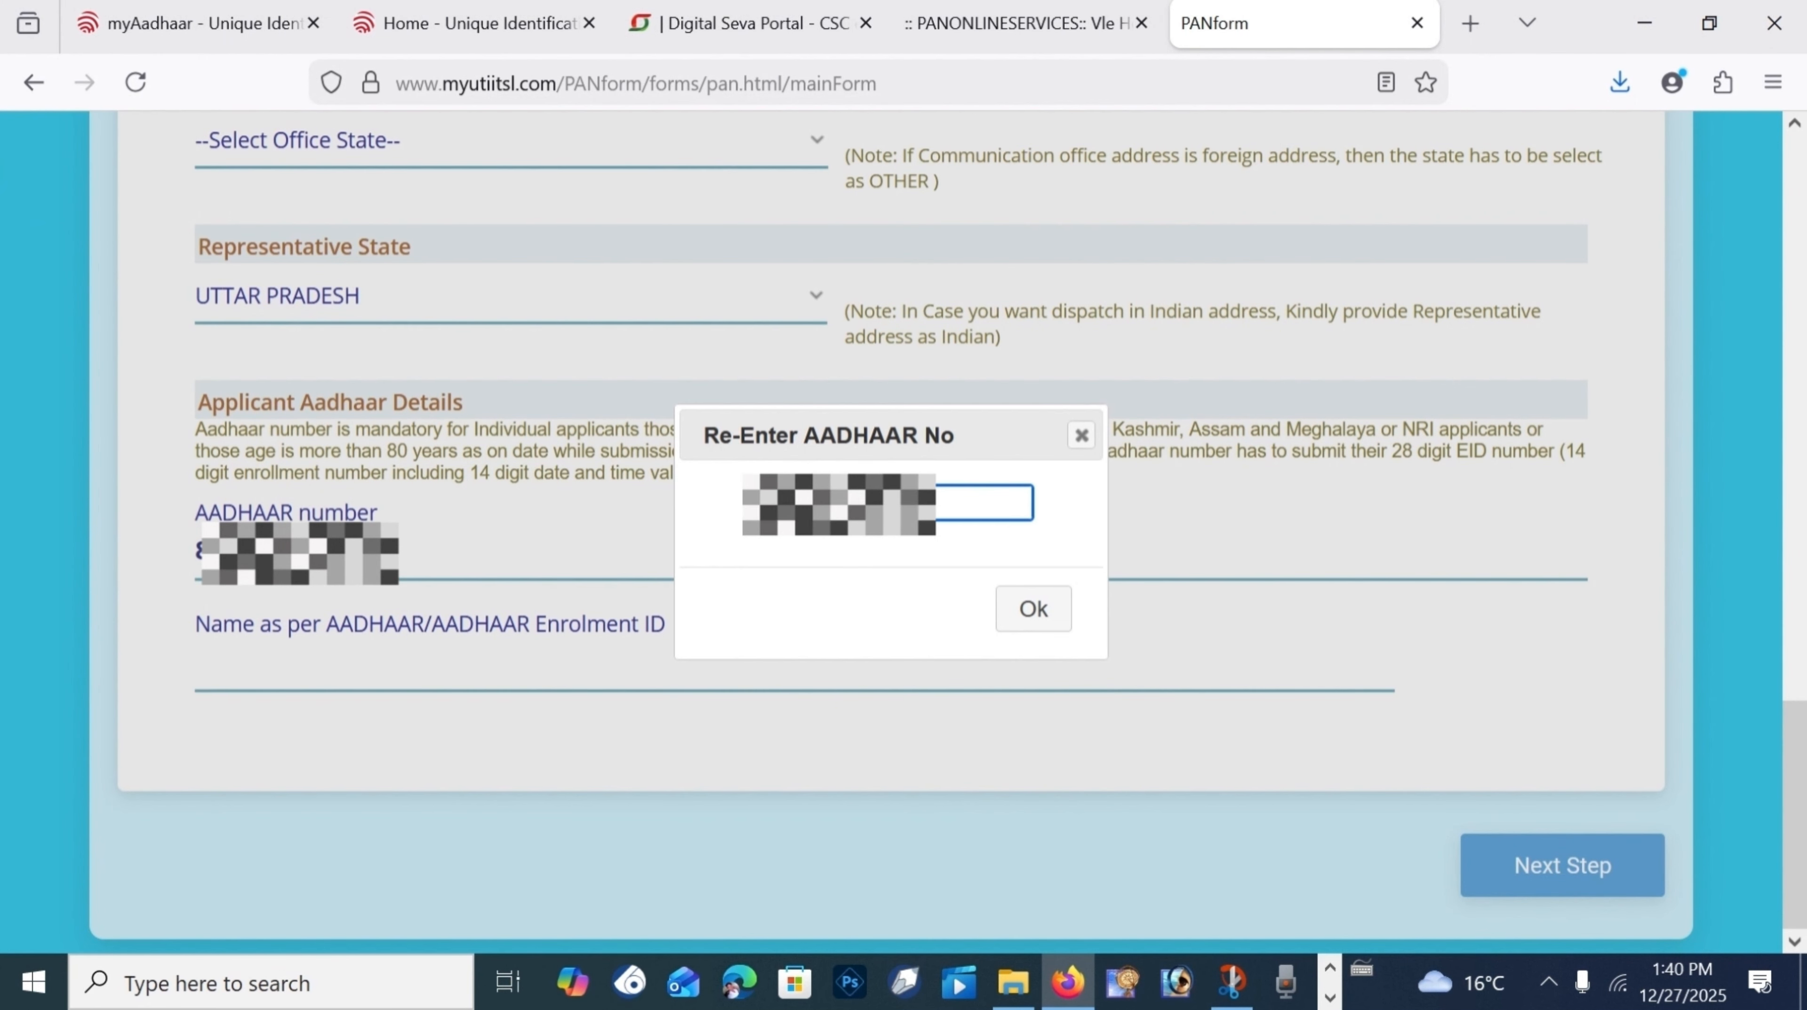
key(Return)
click(409, 686)
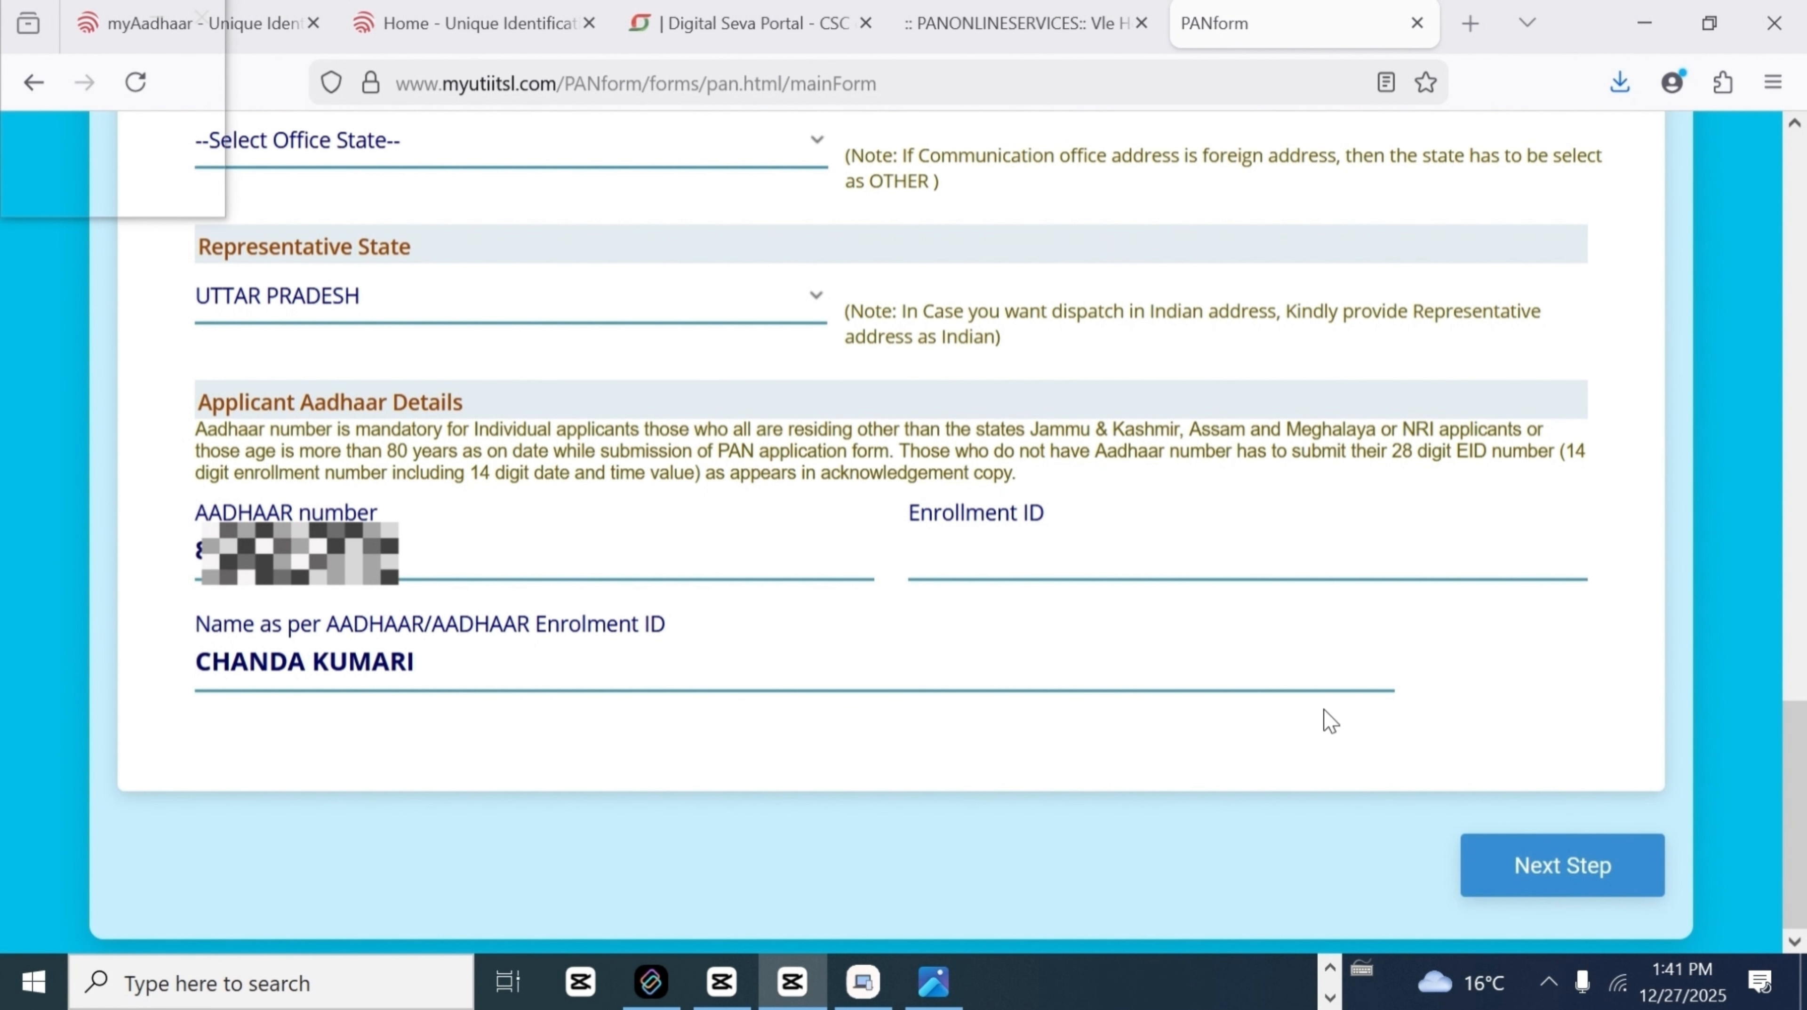
Step: In Document Details, set address proof to AADHAAR Card issued by UIDAI (In Copy) and make payment
click(1546, 871)
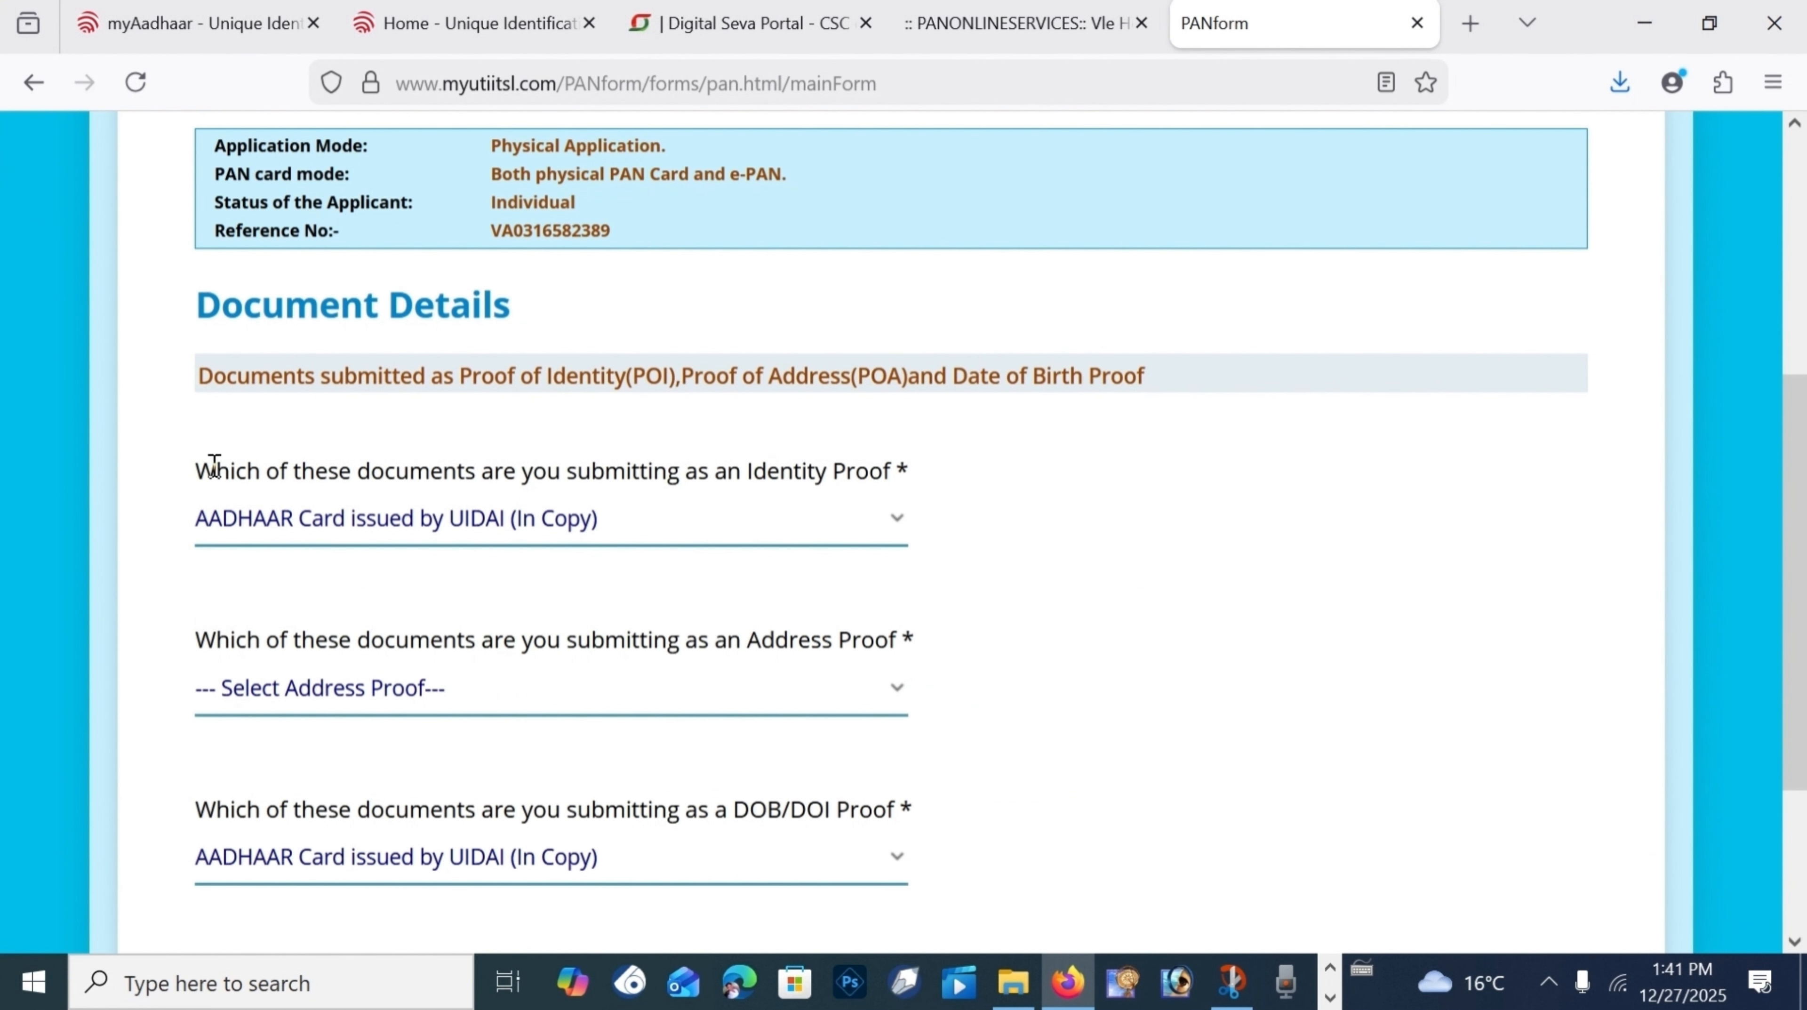
drag(200, 469, 940, 492)
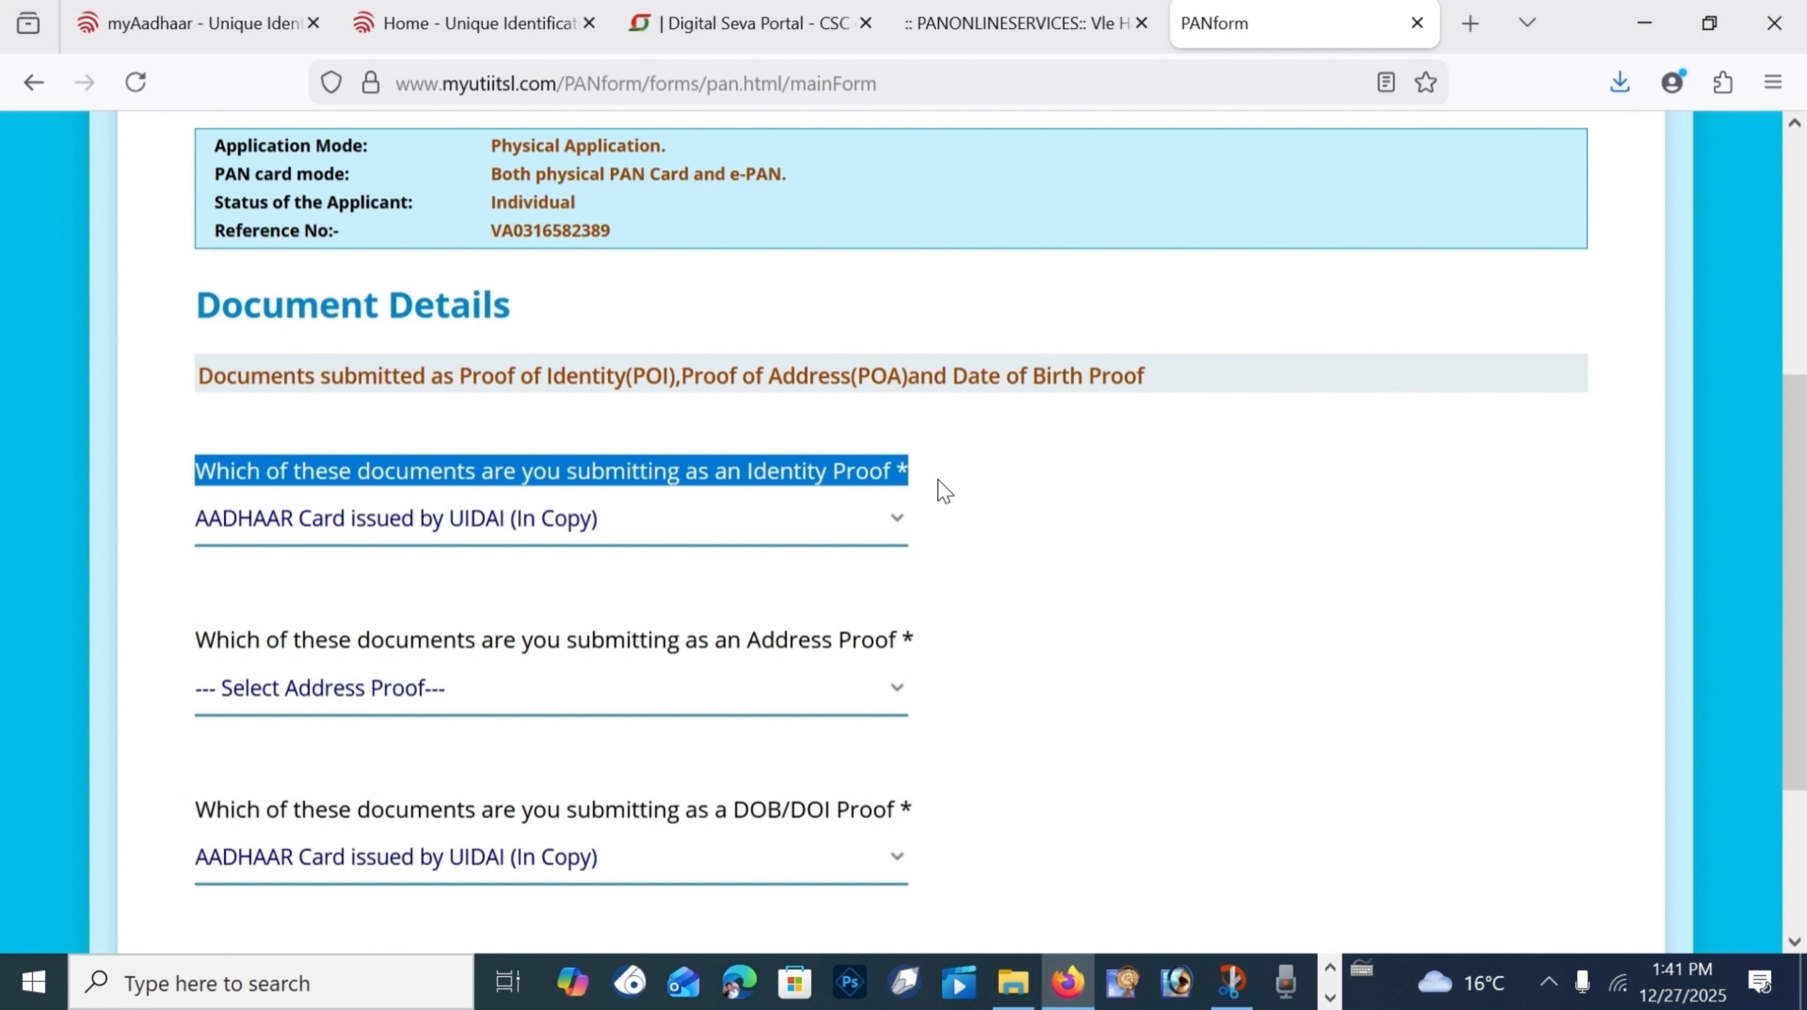
scroll(671, 495, down, 3)
click(424, 435)
click(414, 538)
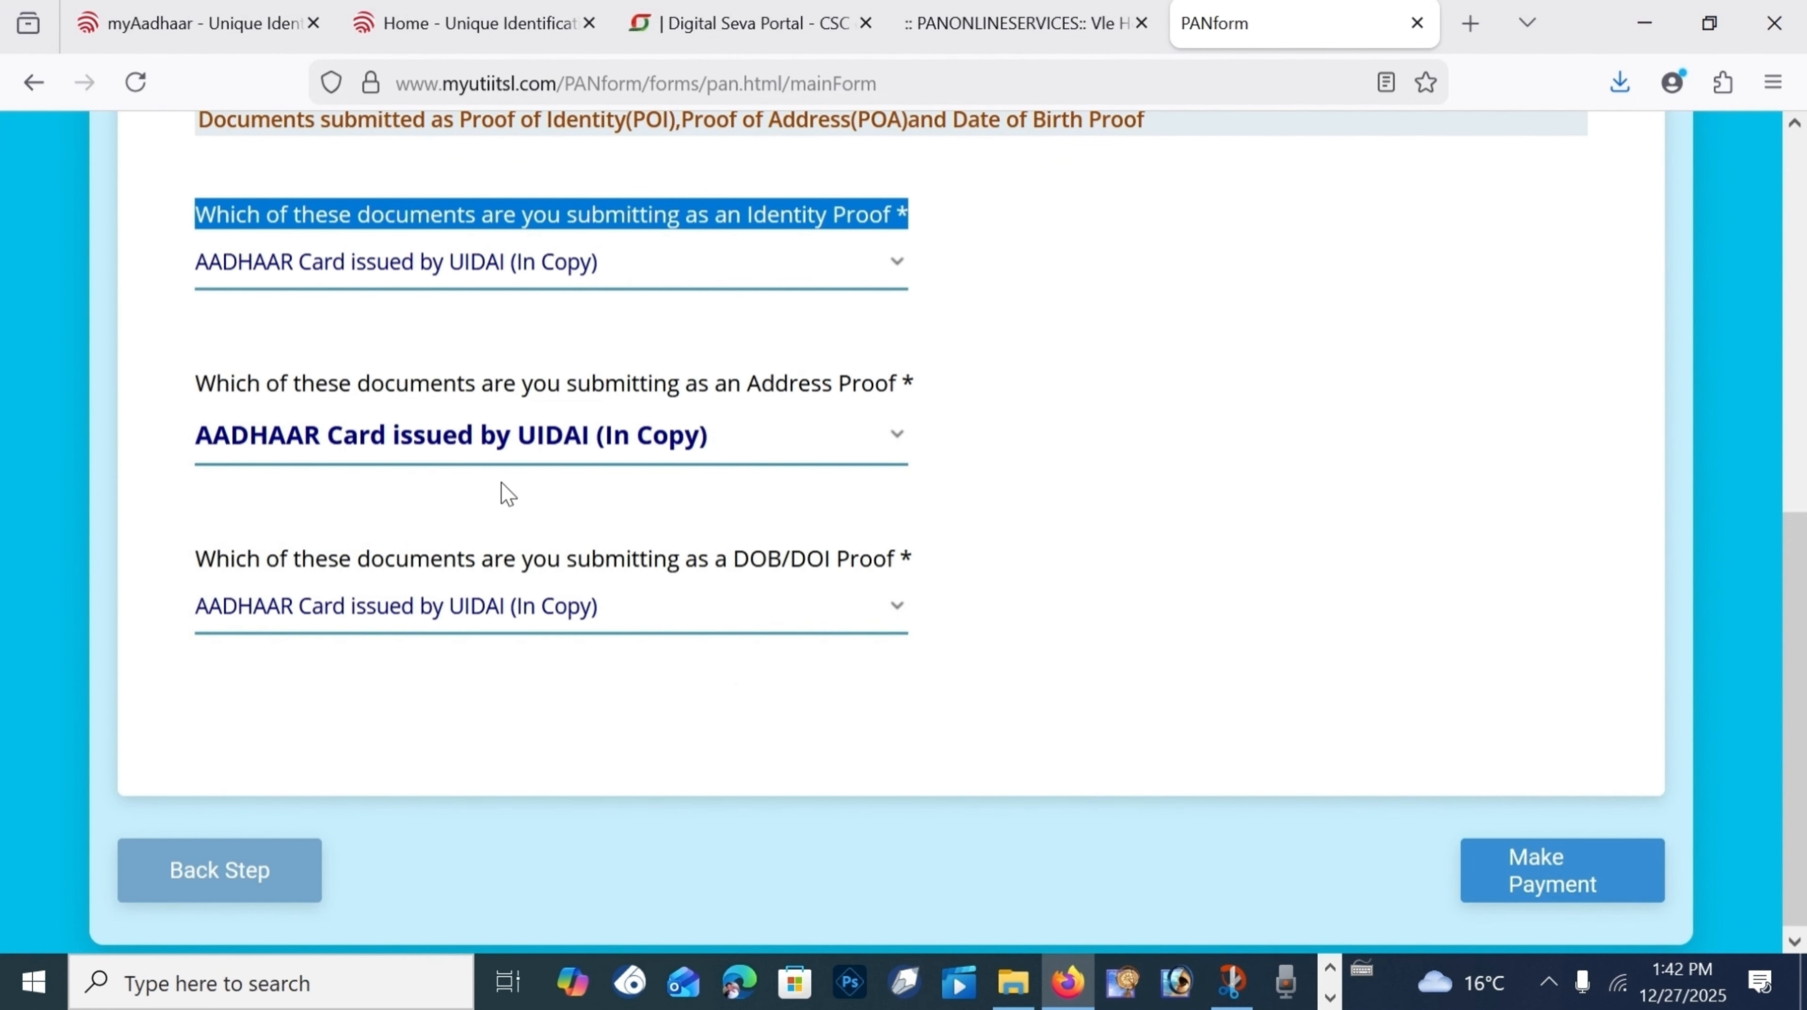
scroll(742, 472, down, 1)
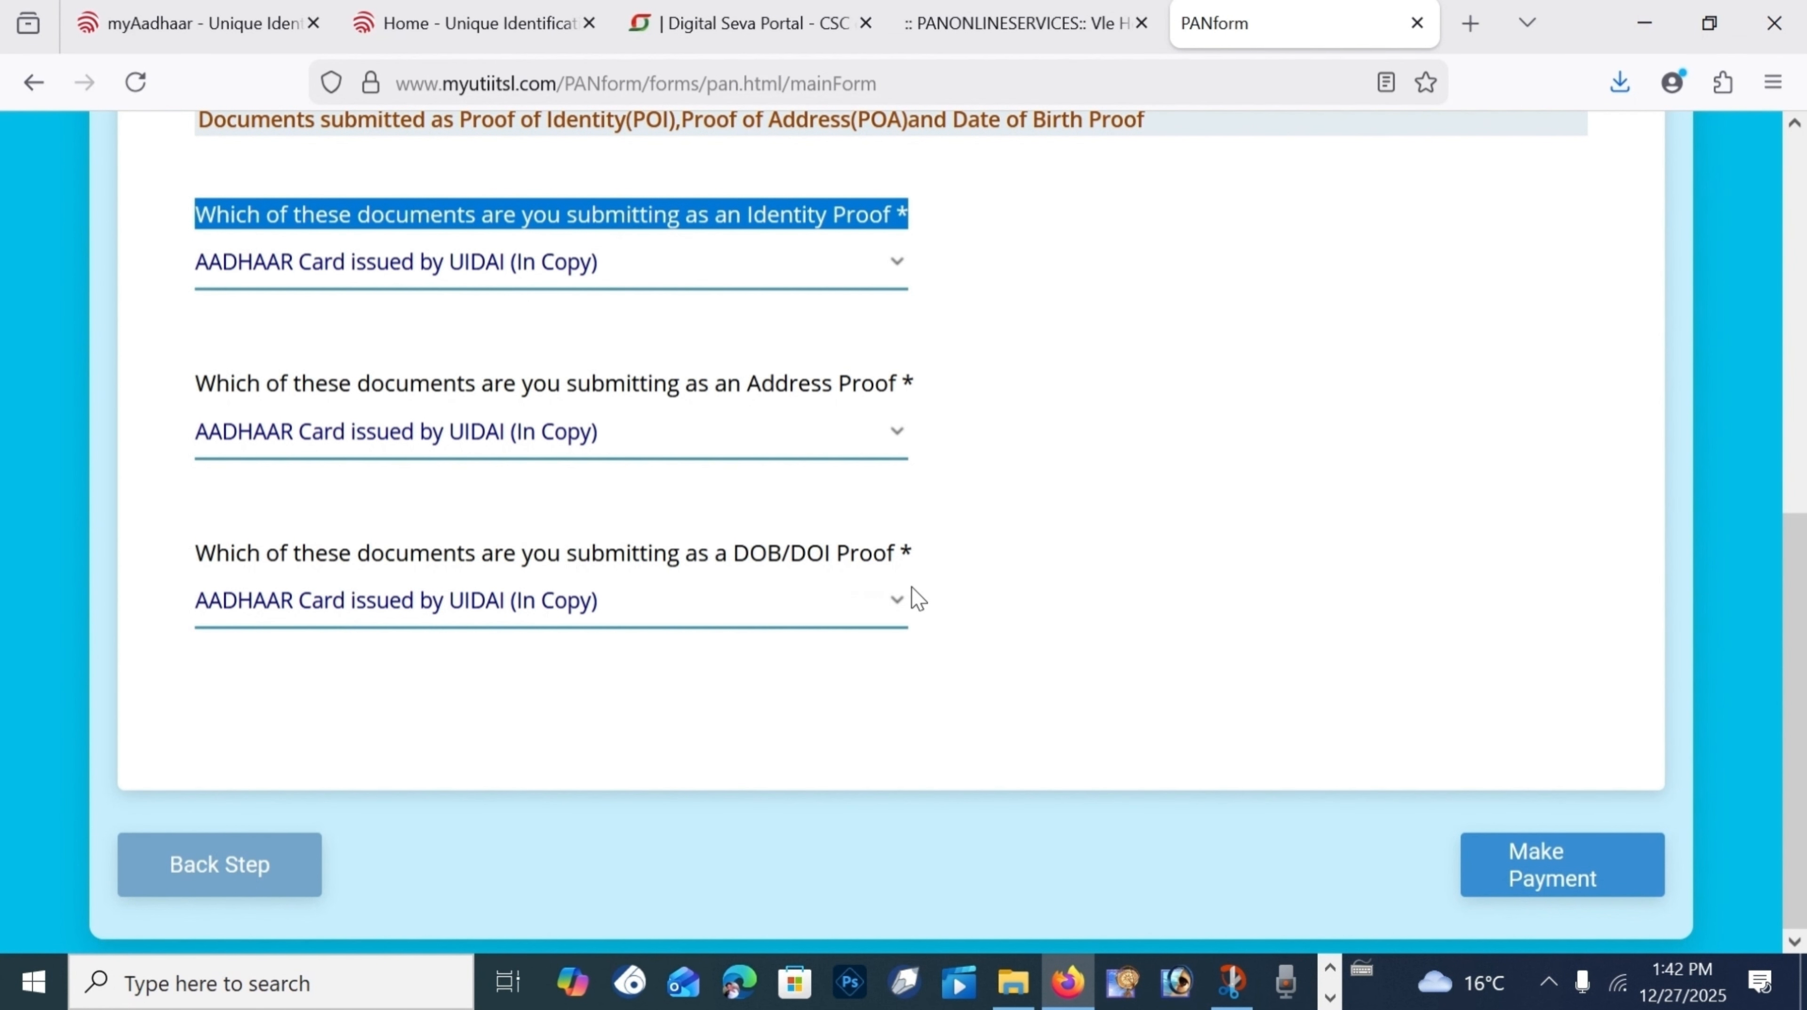
click(1478, 856)
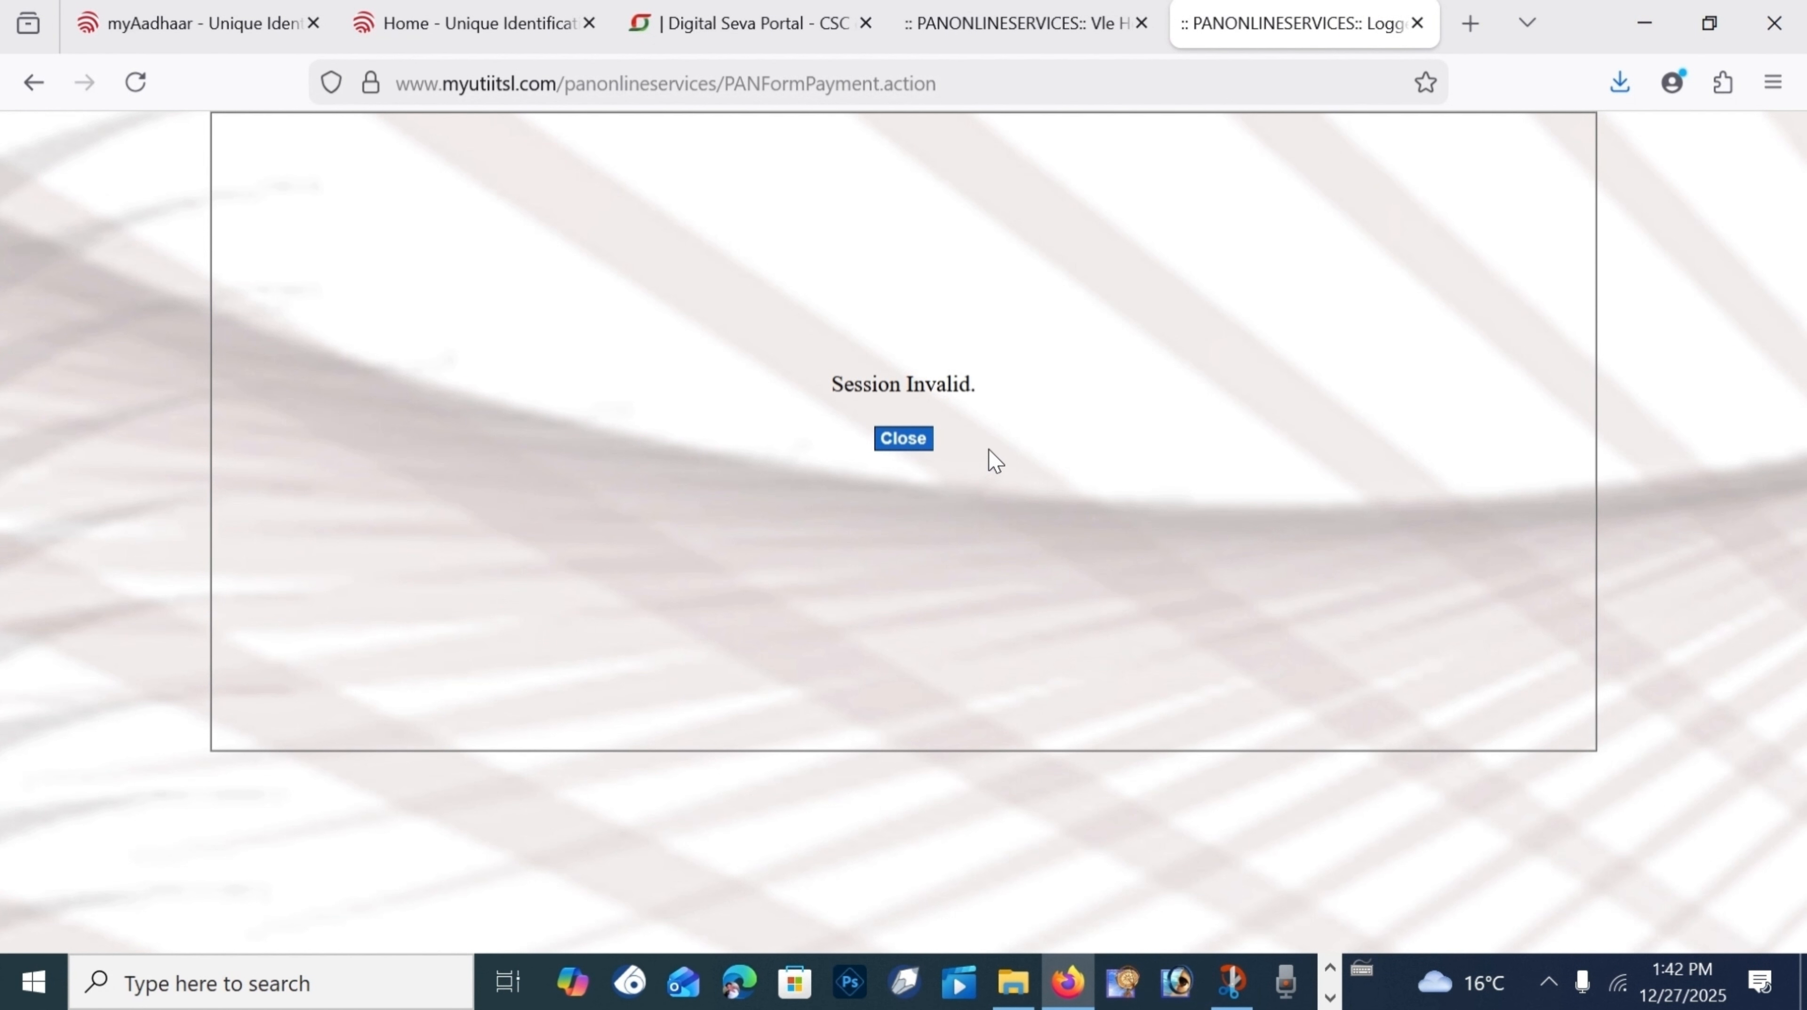
Step: Dismiss the Session Invalid notice, confirm no pending PAN applications, and restart Form 49A
click(177, 451)
click(905, 440)
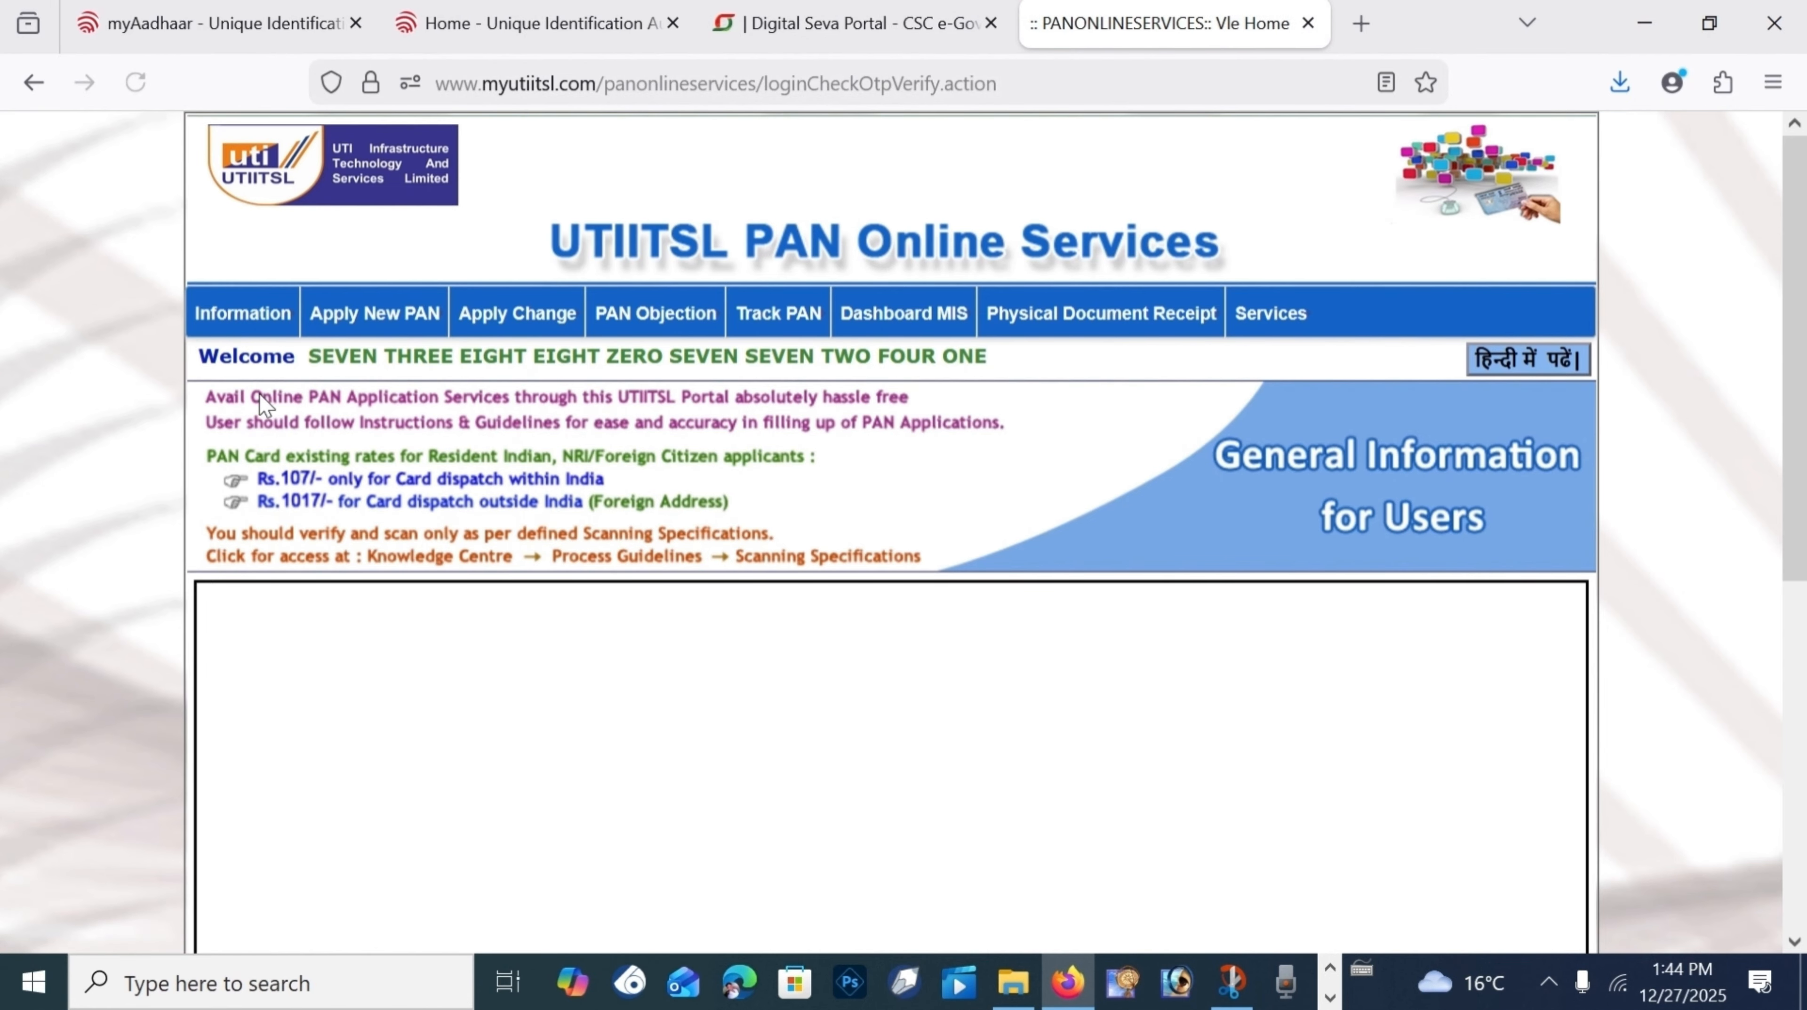
mouse_move(379, 311)
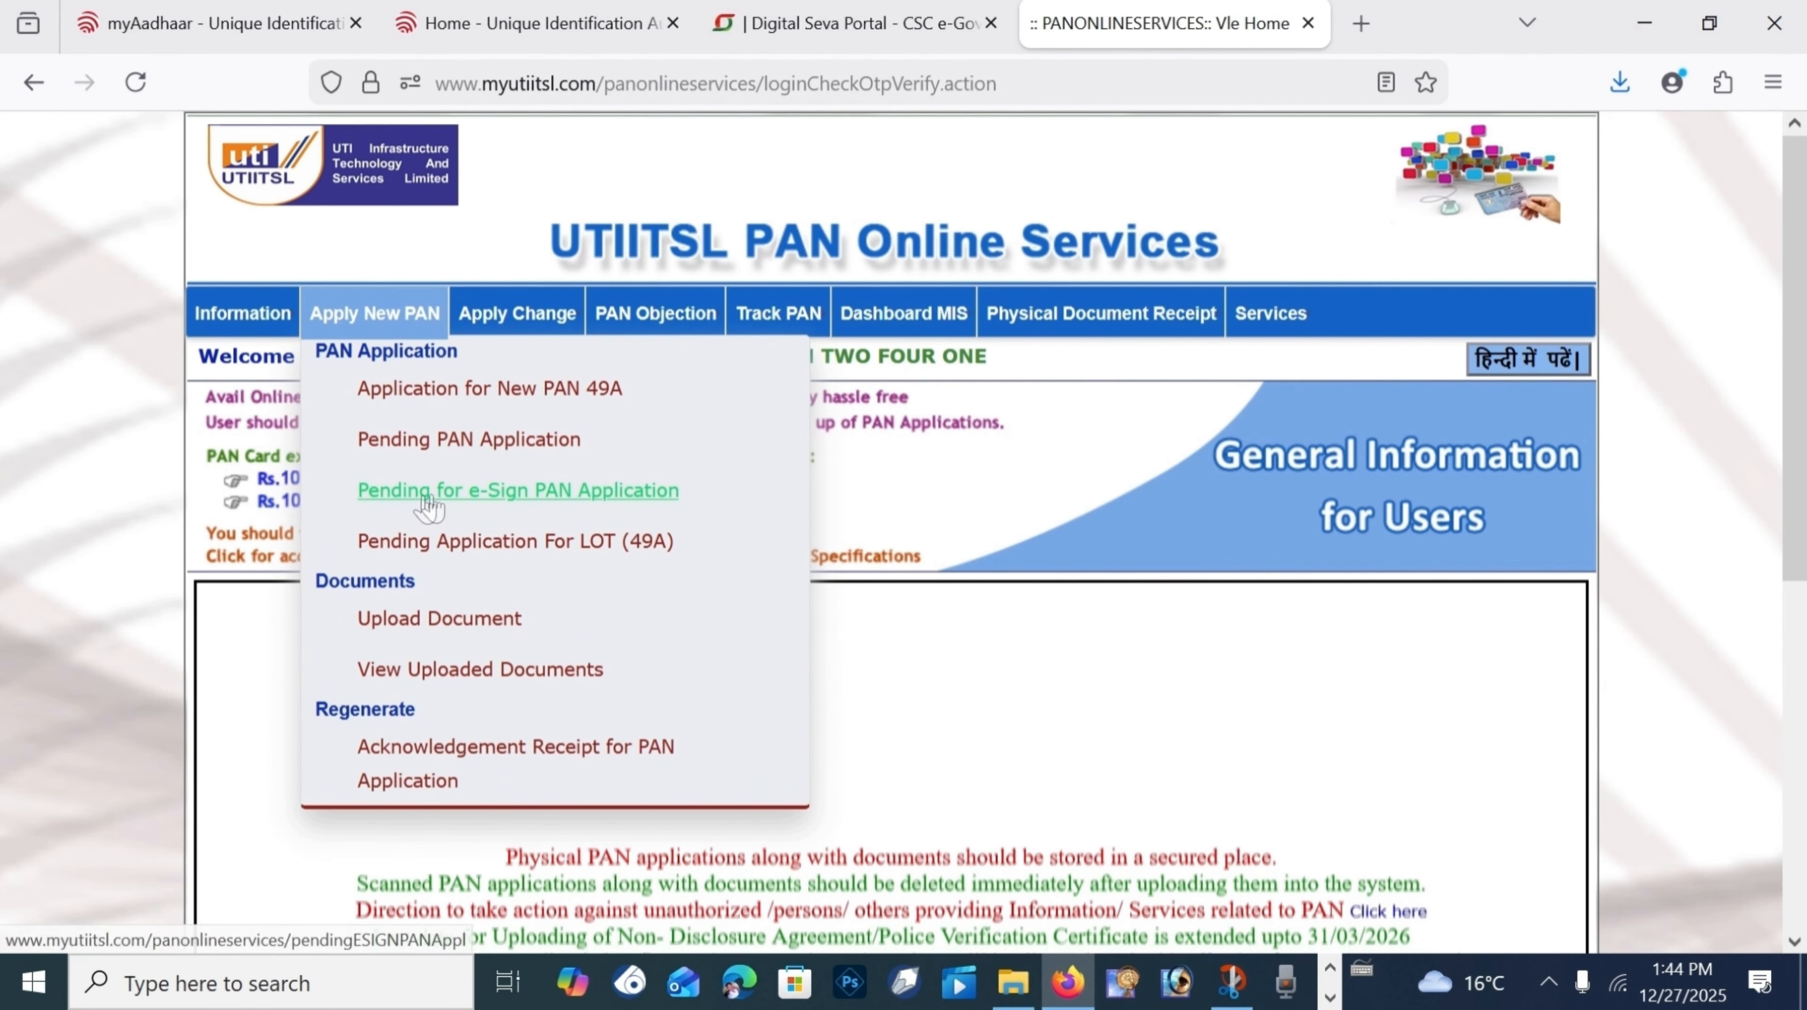
click(446, 440)
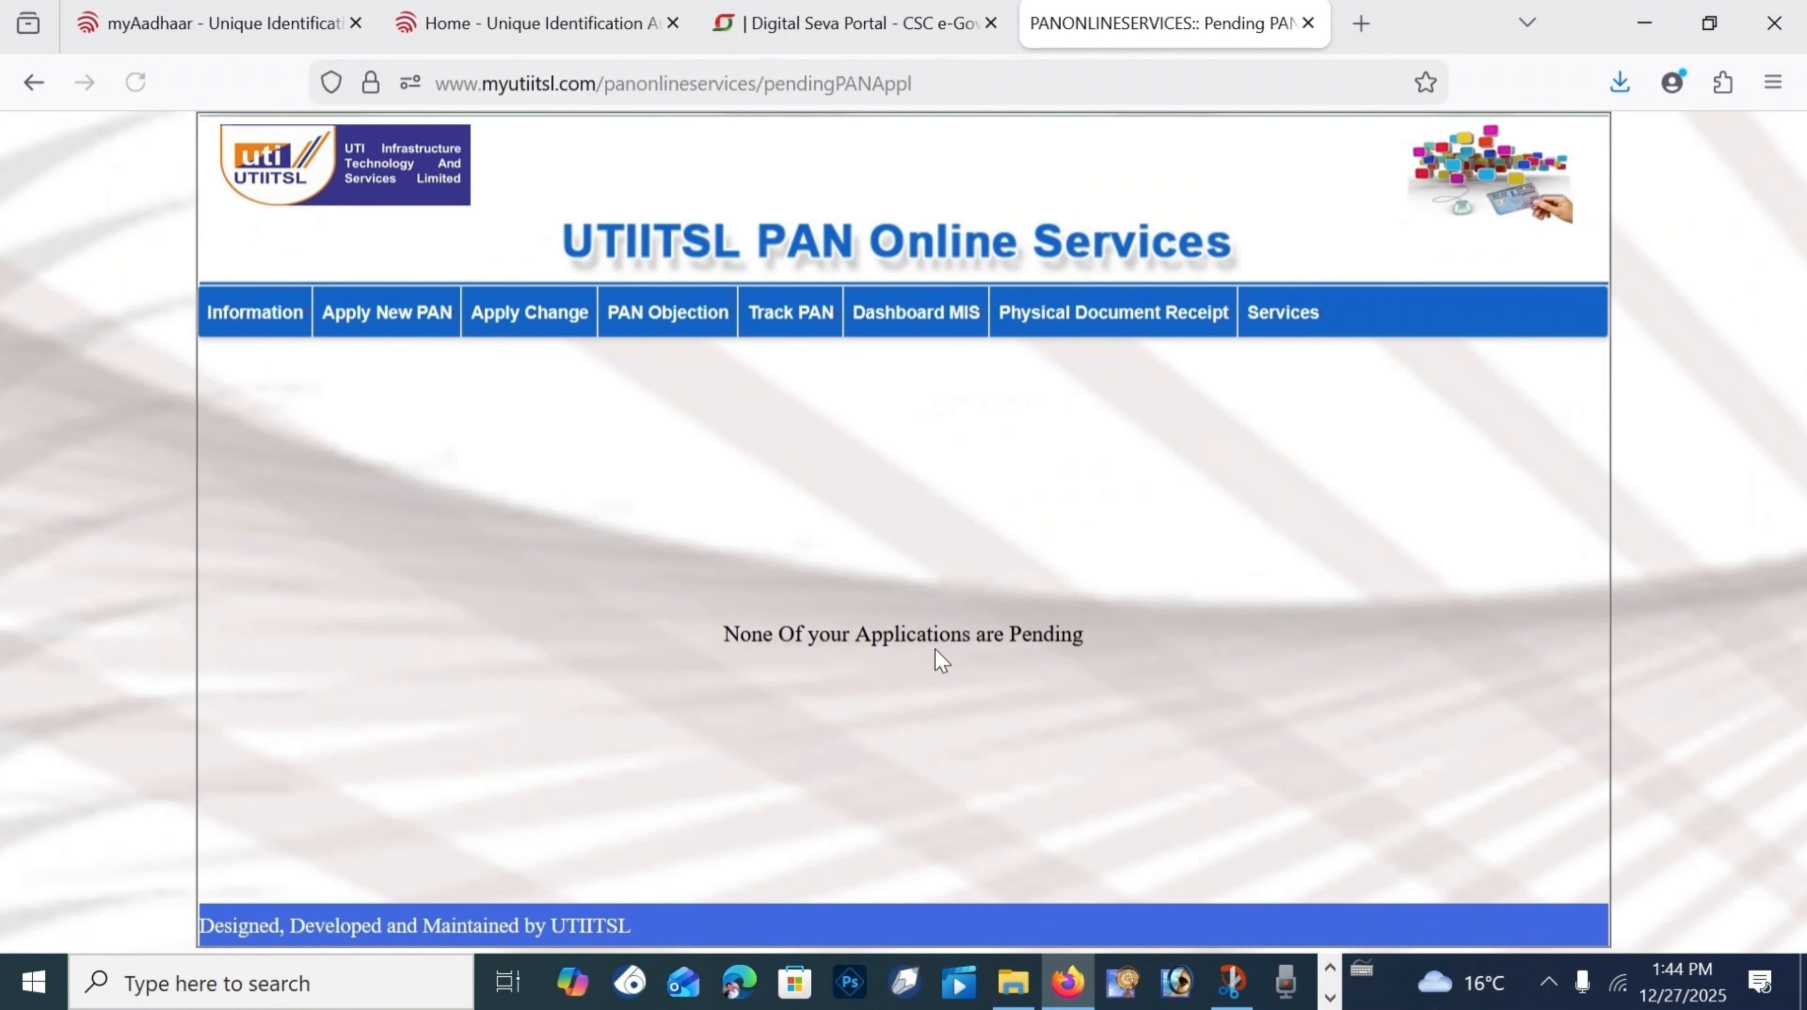
drag(652, 655, 1358, 653)
mouse_move(386, 312)
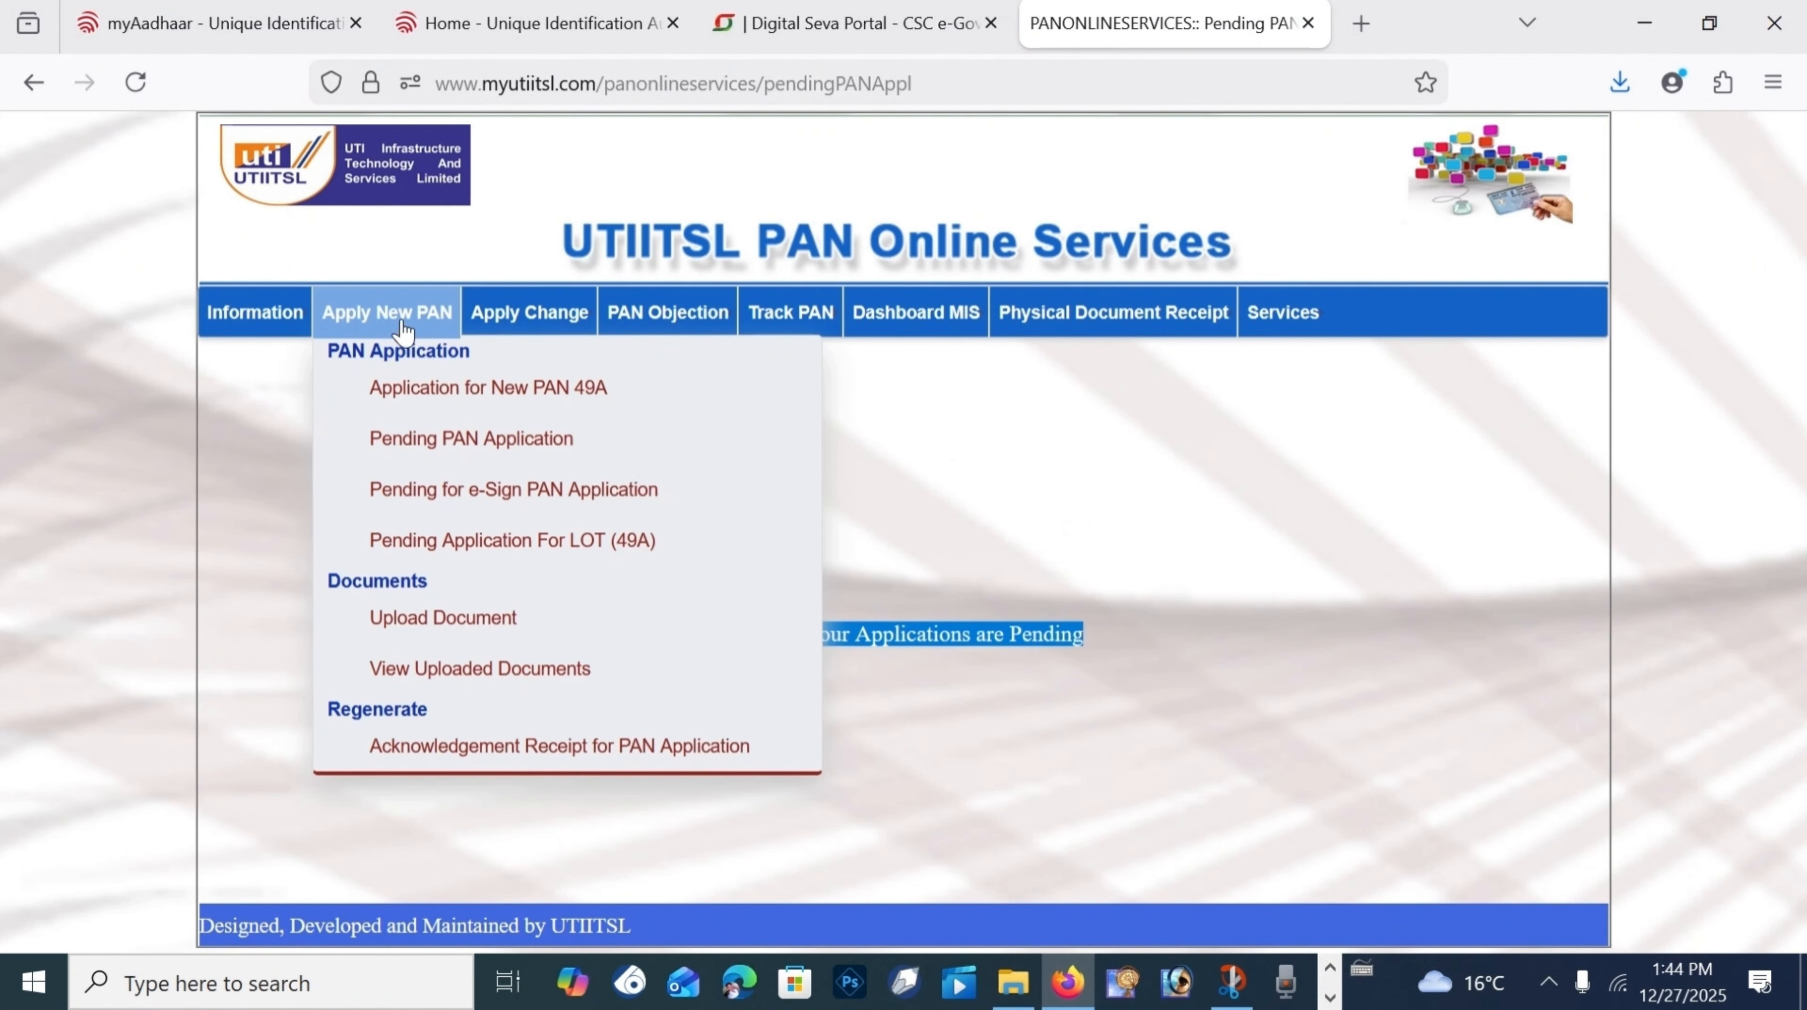
click(492, 385)
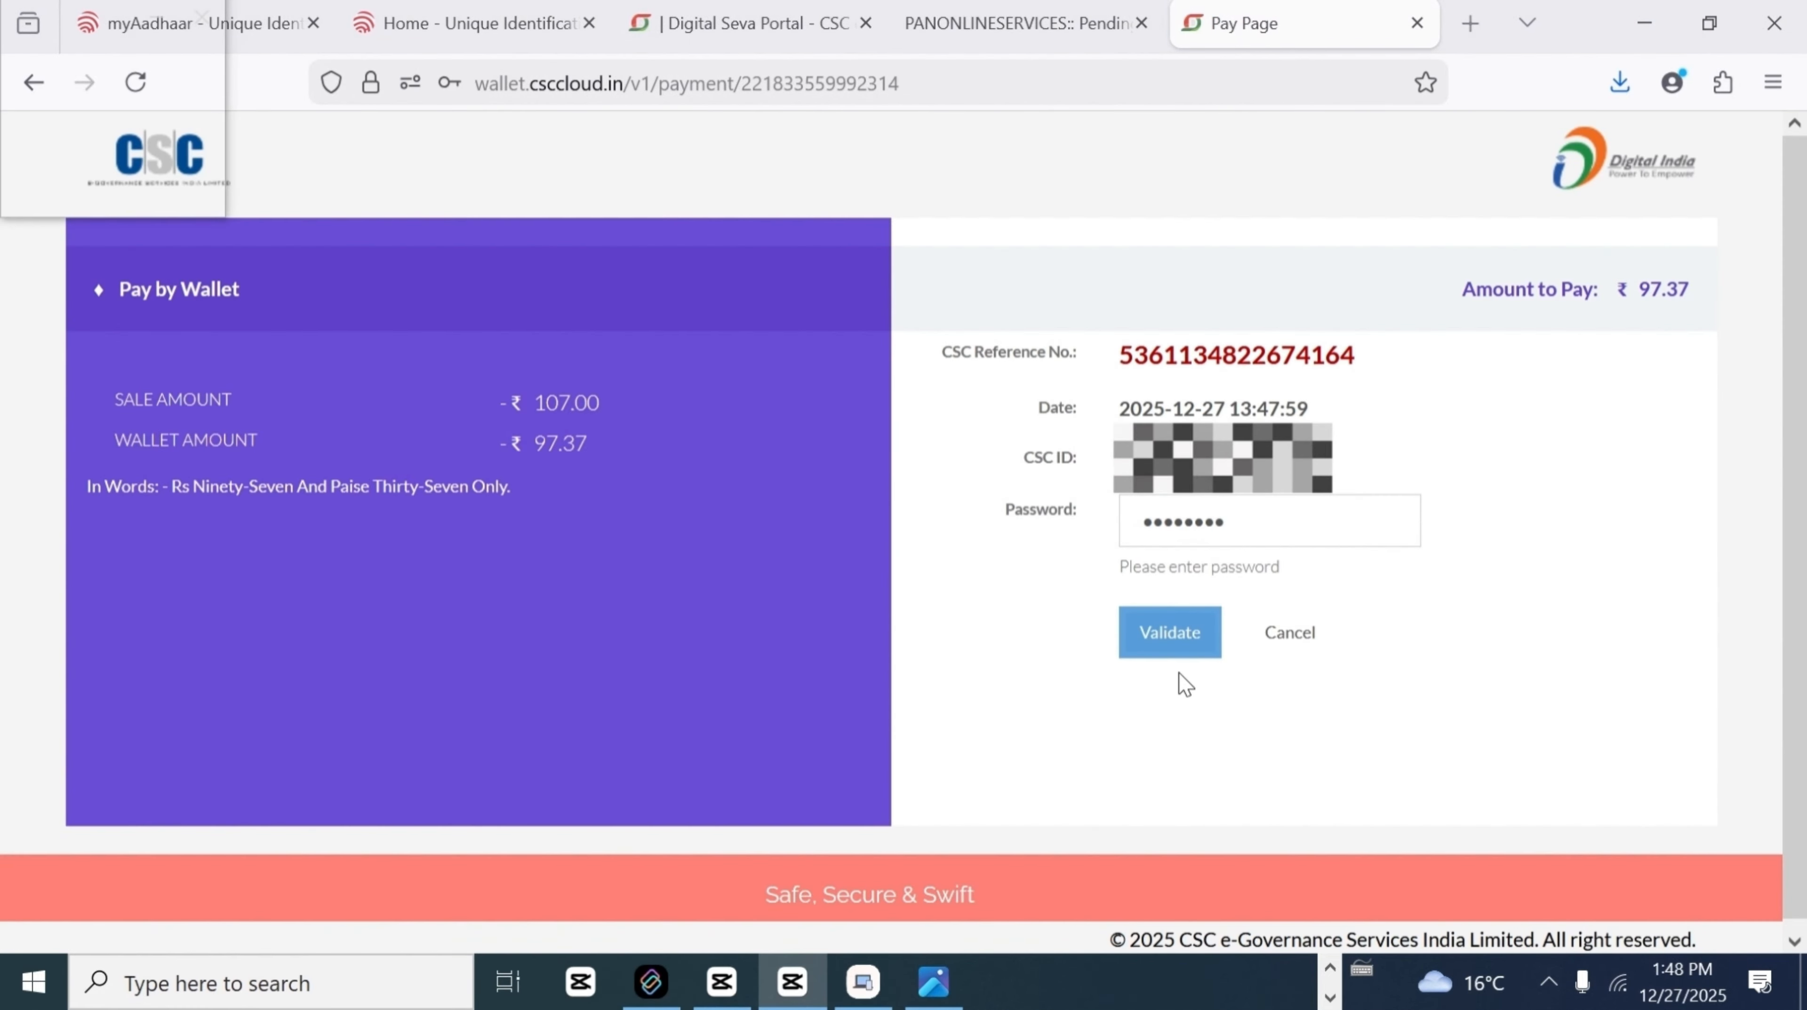
Step: Validate the CSC Wallet, enter the wallet PIN, and pay ₹97.37 for the PAN application
click(1173, 634)
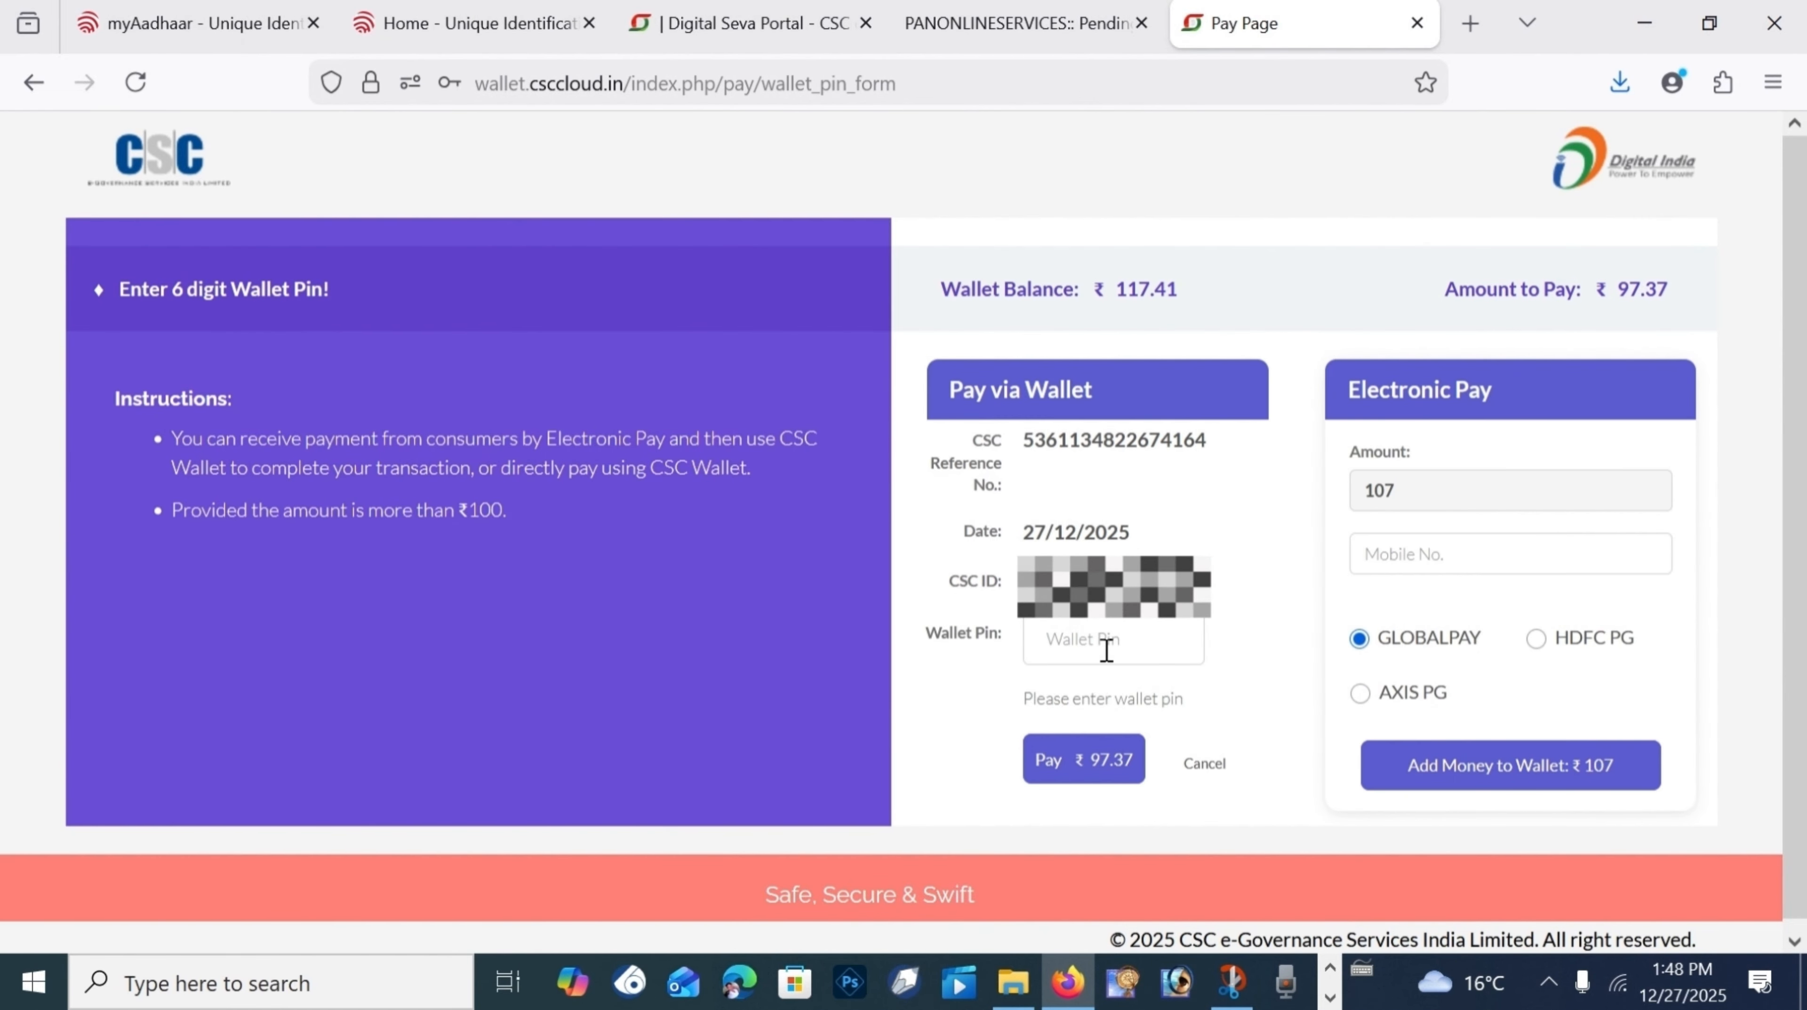
click(1113, 639)
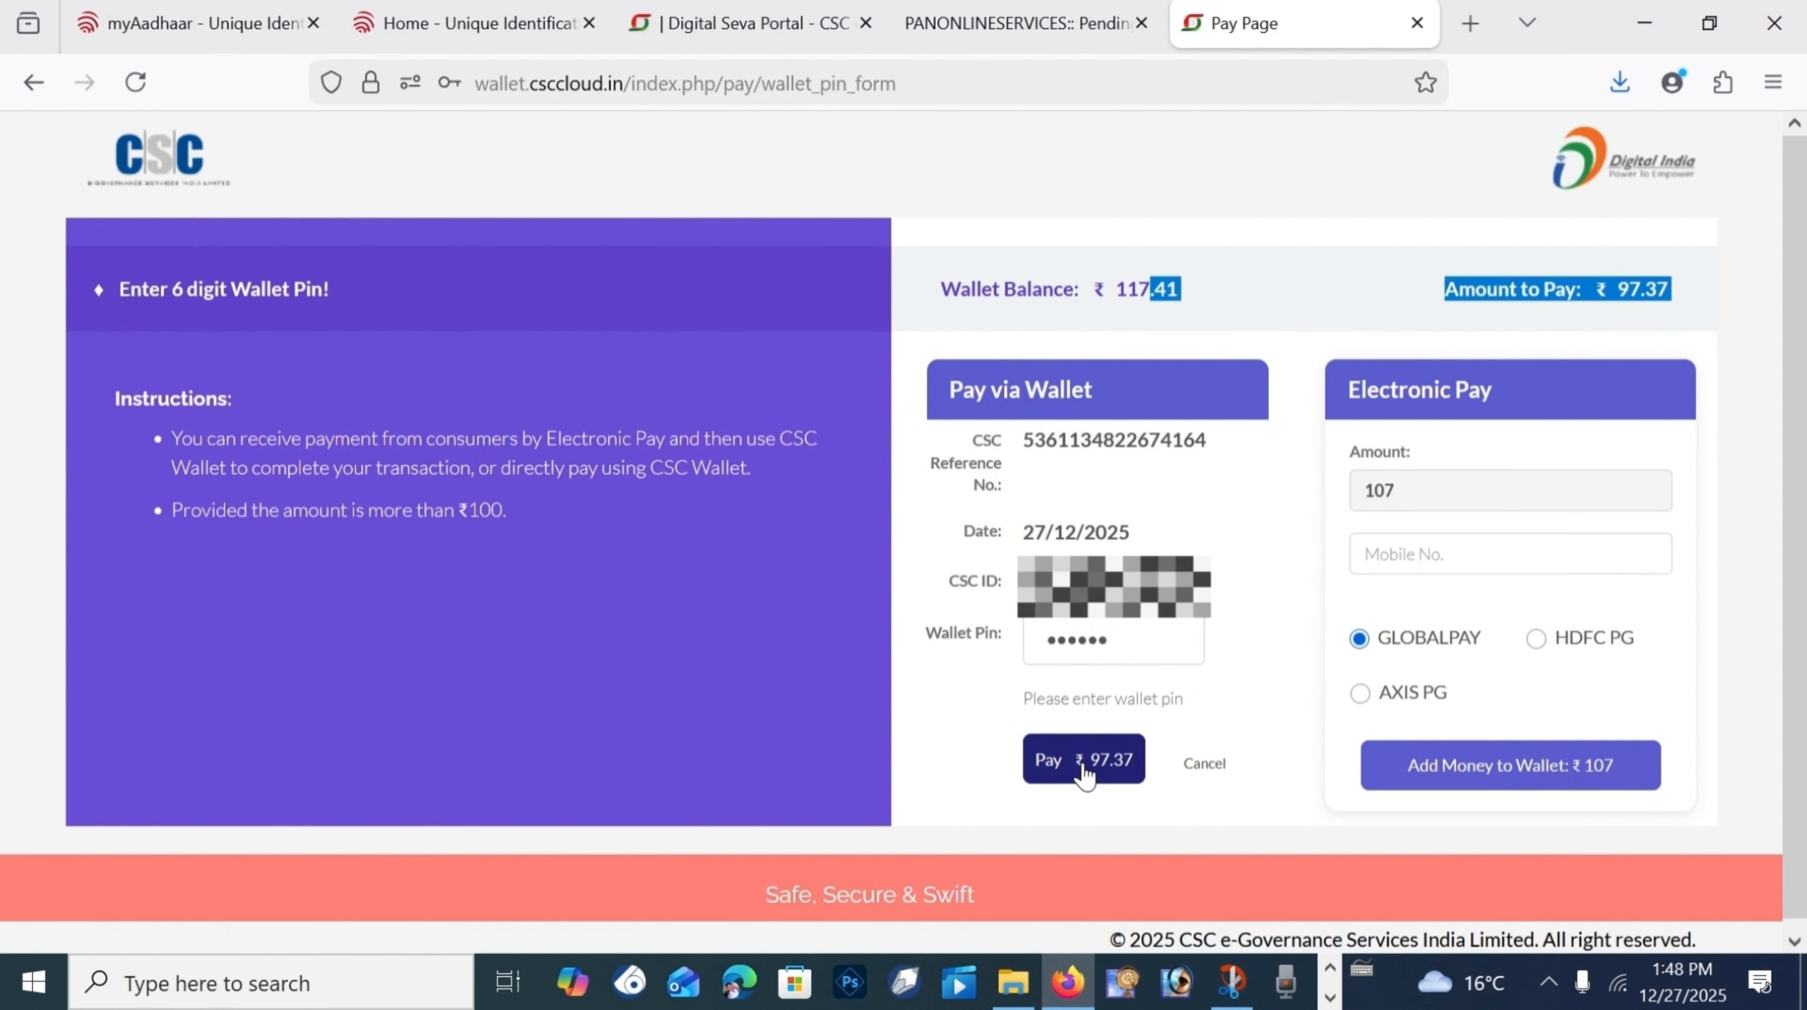
click(1083, 769)
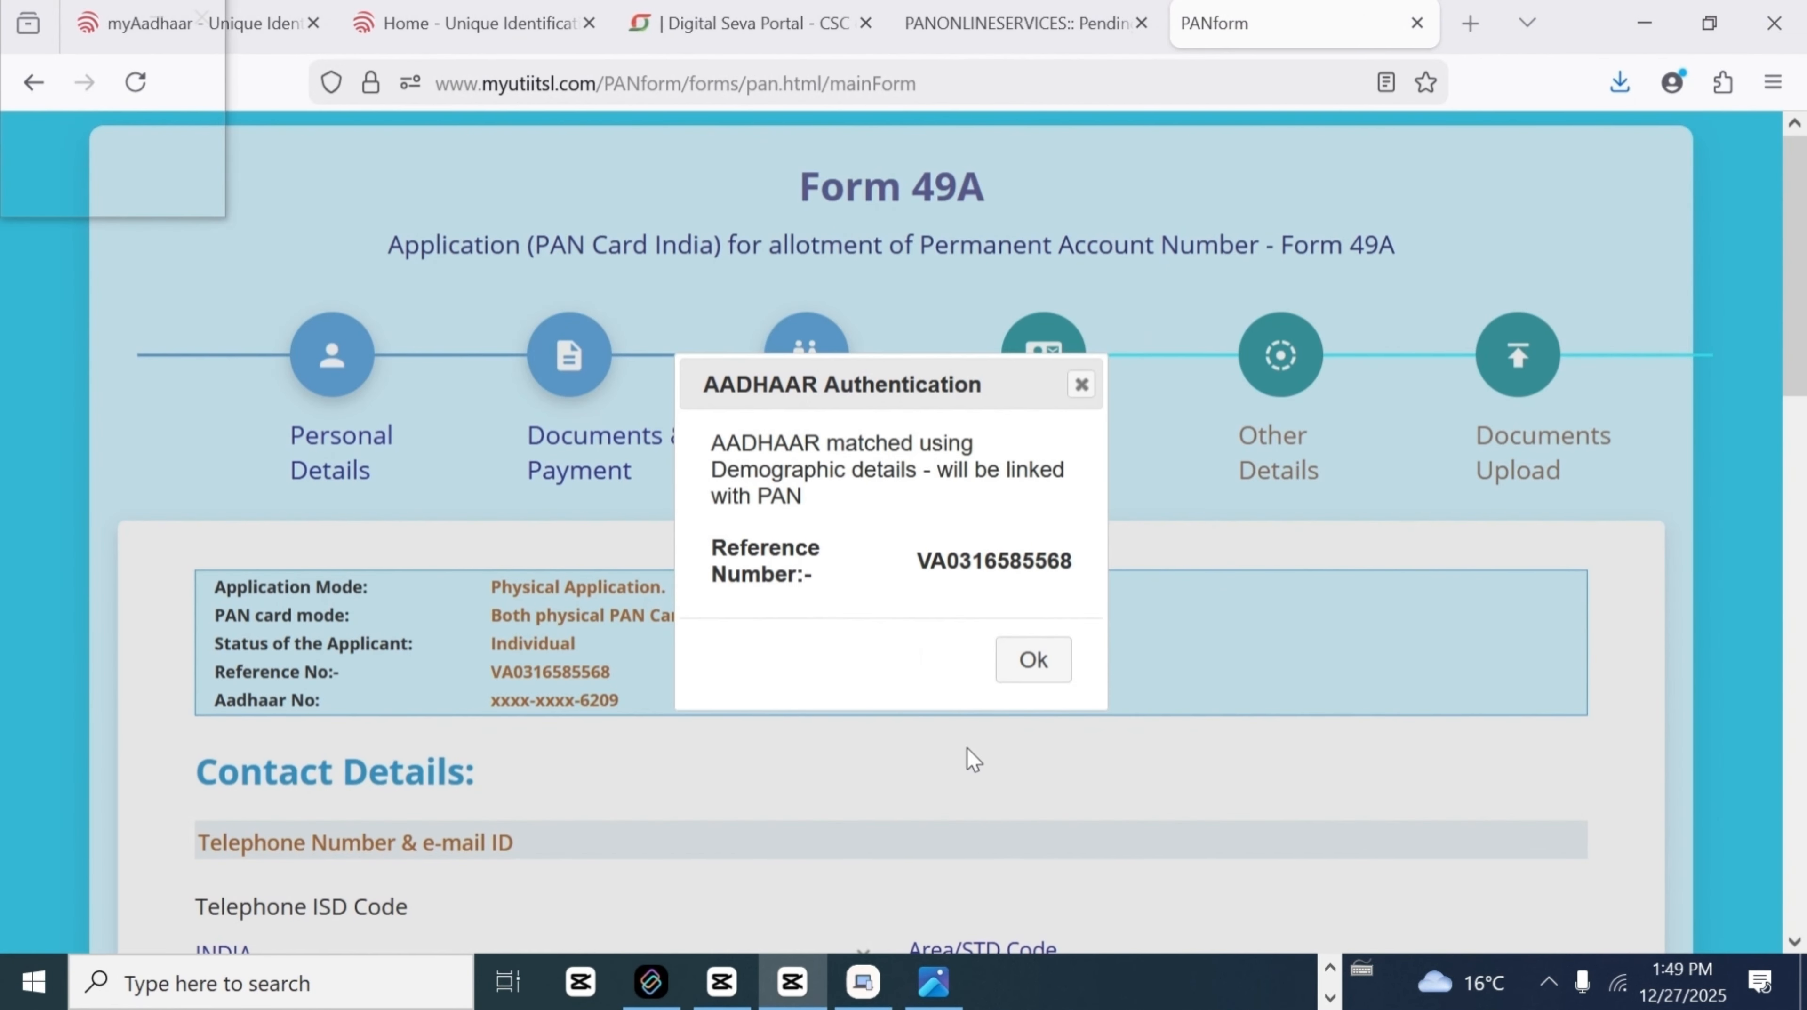
Step: Acknowledge the Aadhaar authentication message and answer No to applying with the mother's name only
double_click(994, 561)
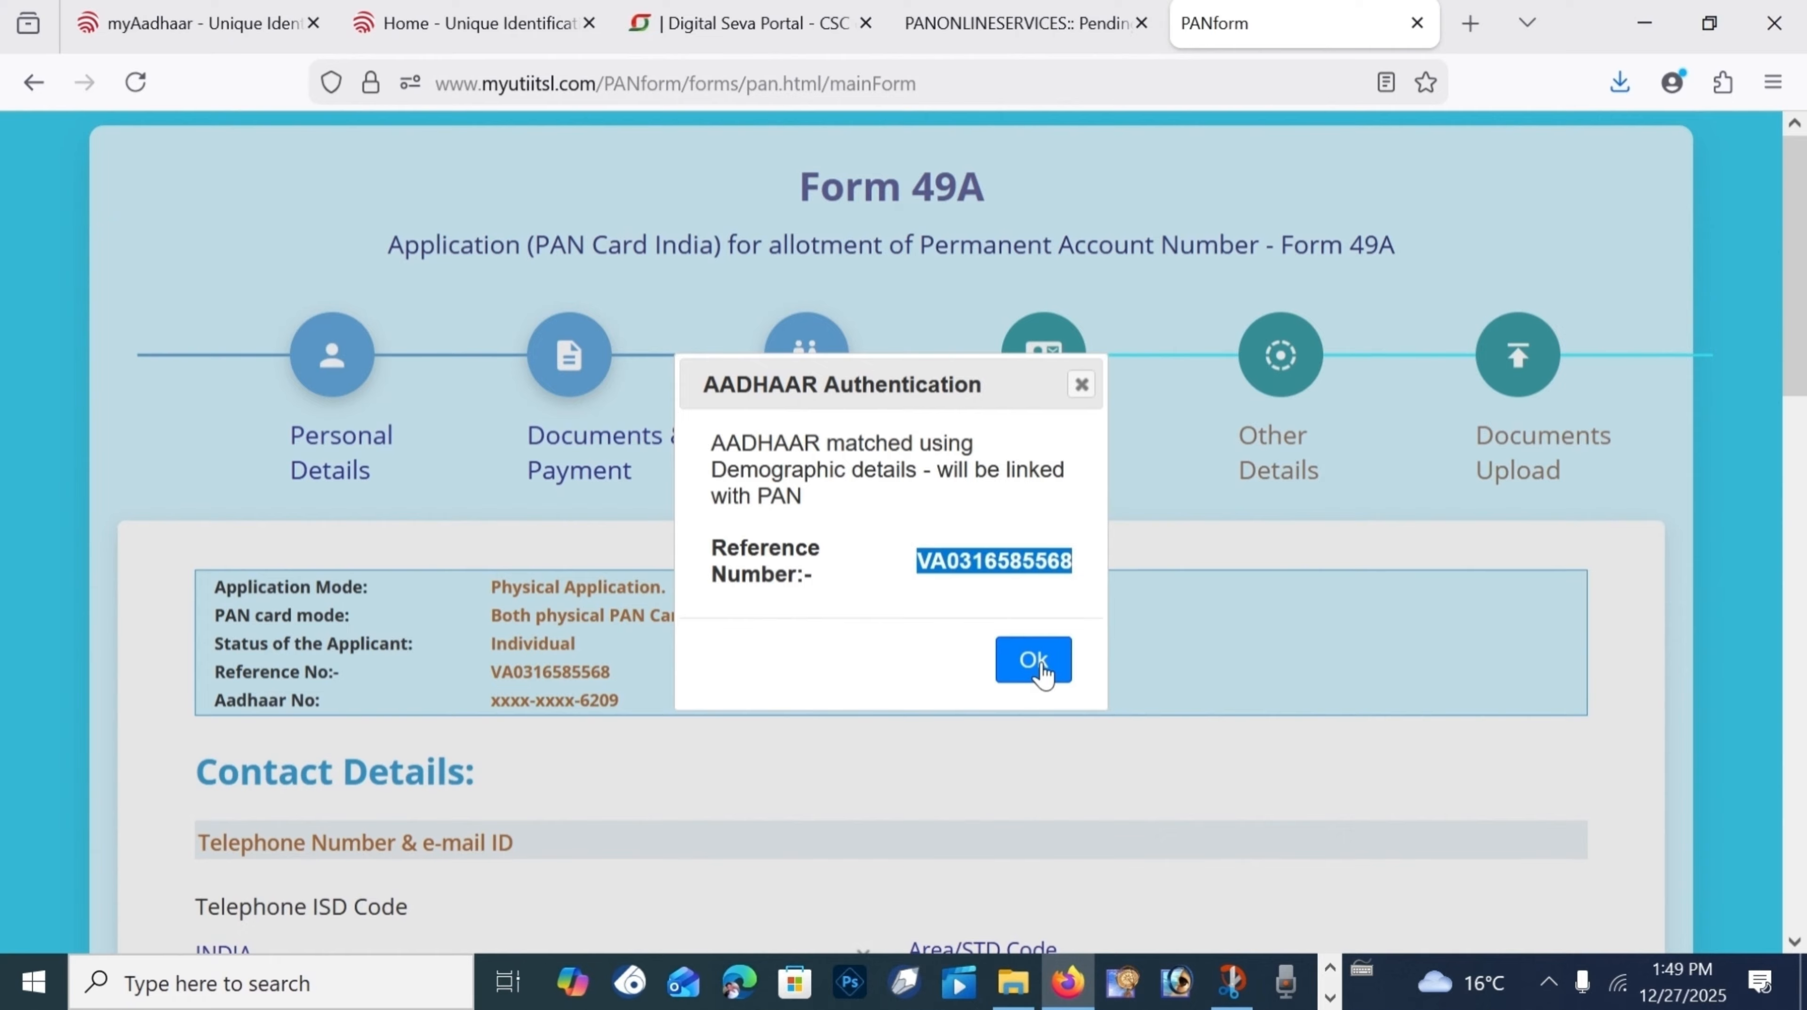
click(1033, 661)
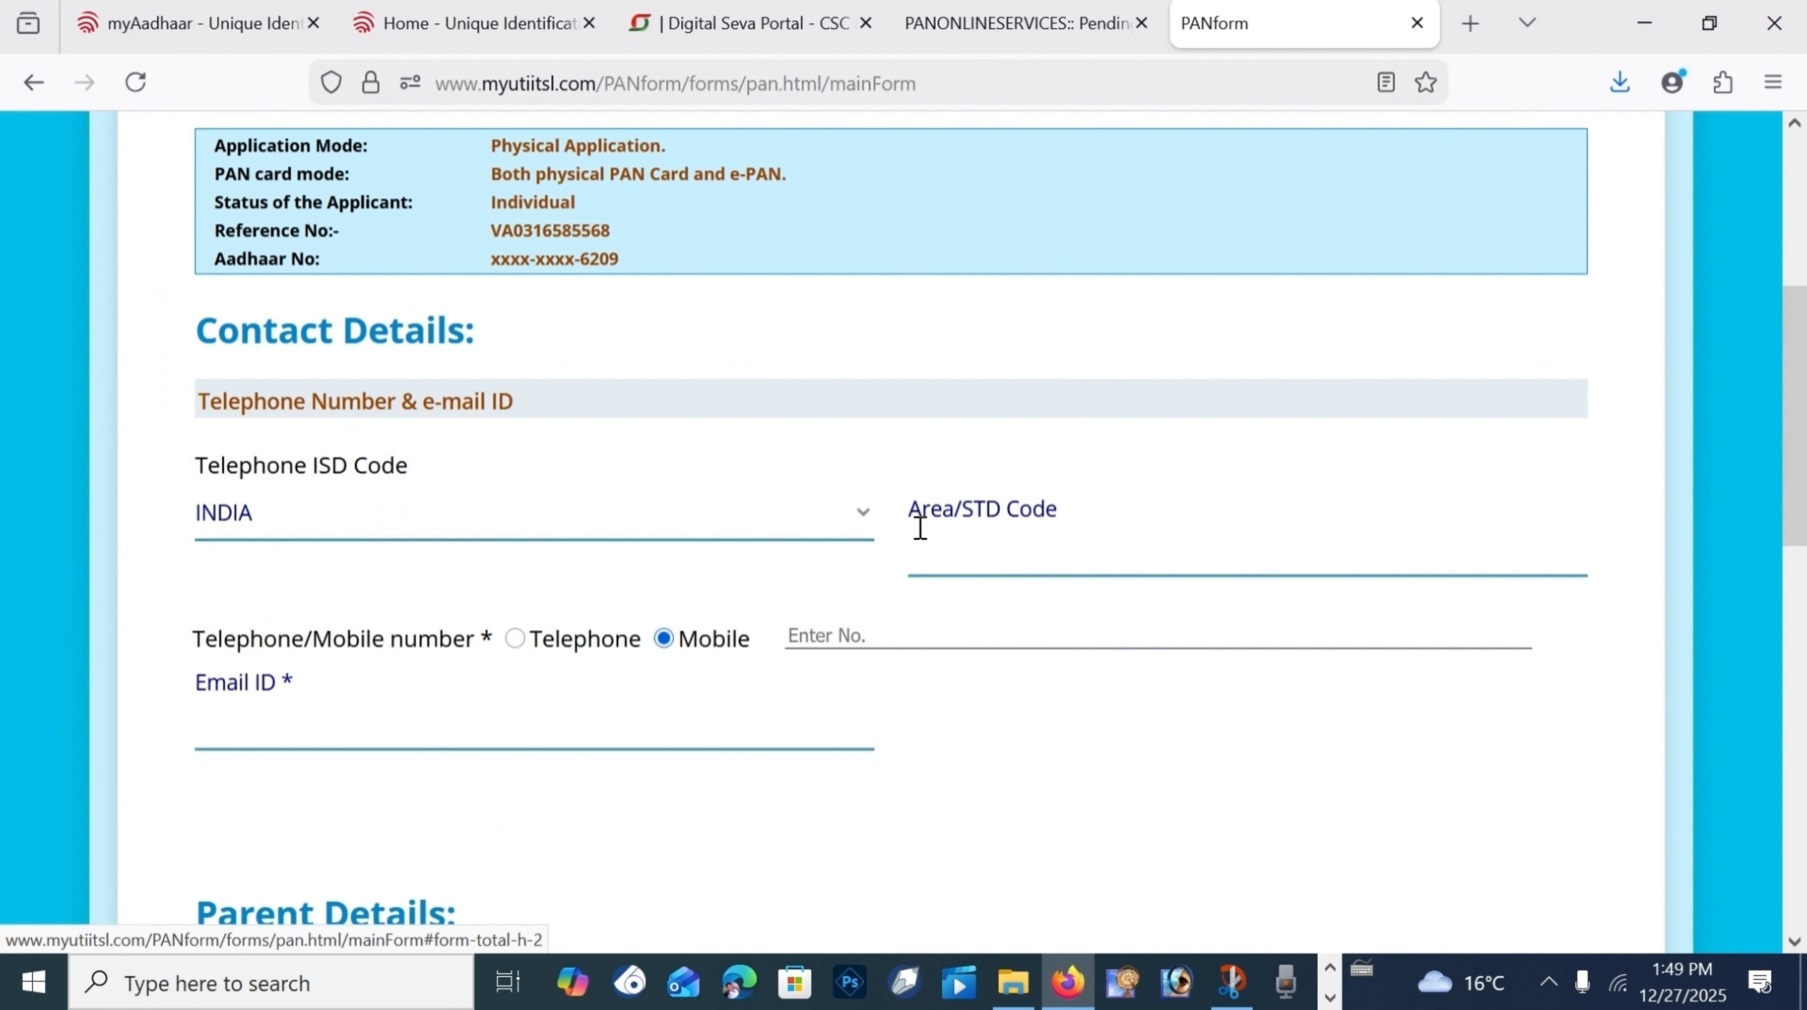
scroll(926, 531, down, 2)
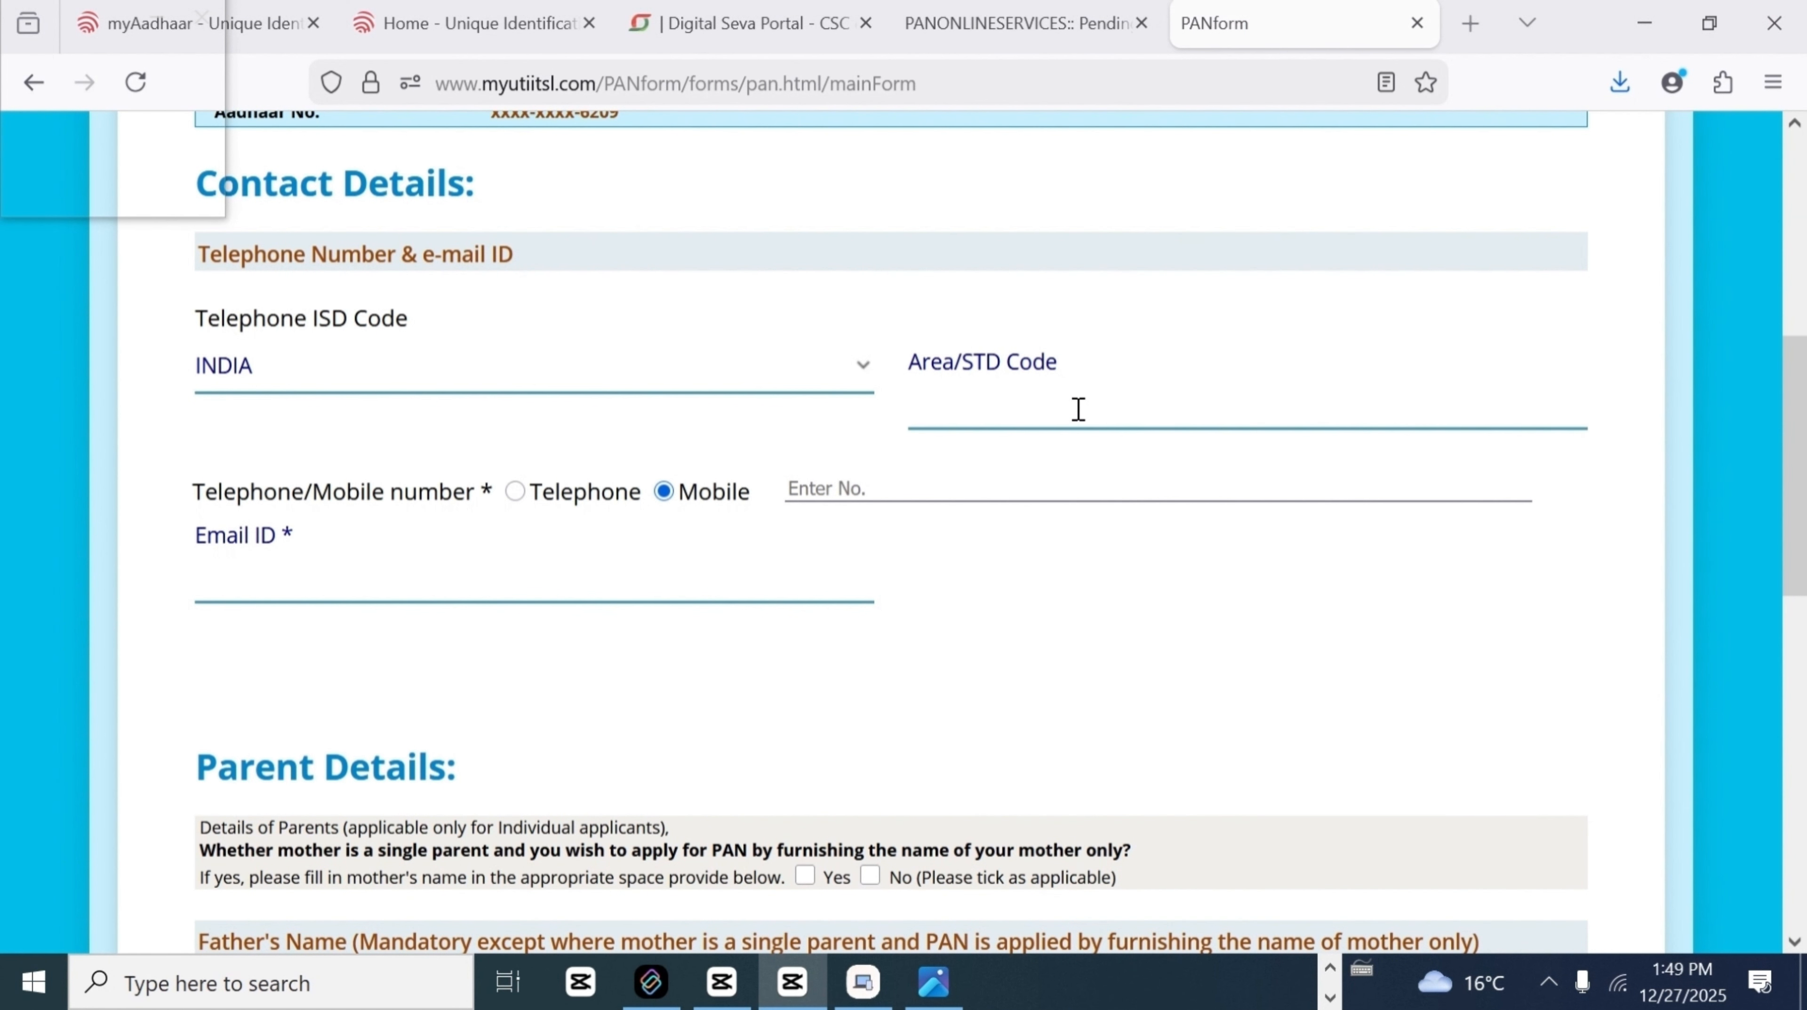
scroll(1138, 316, down, 5)
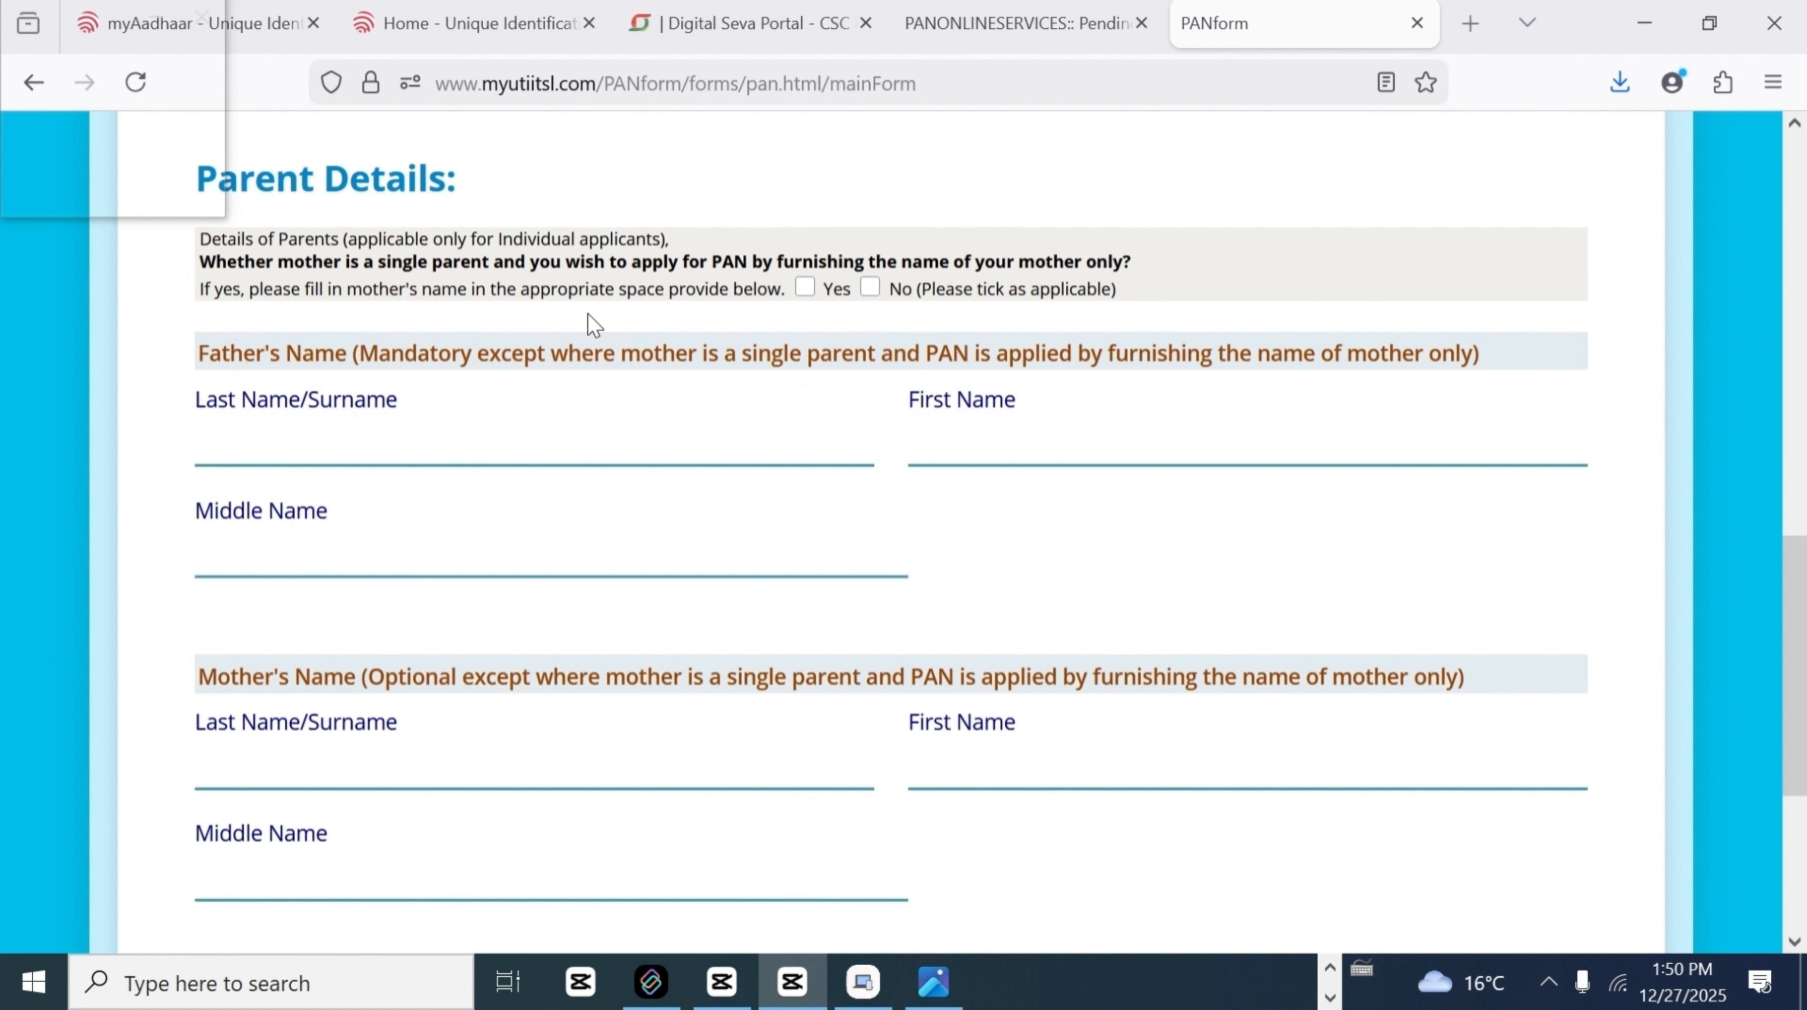
click(871, 288)
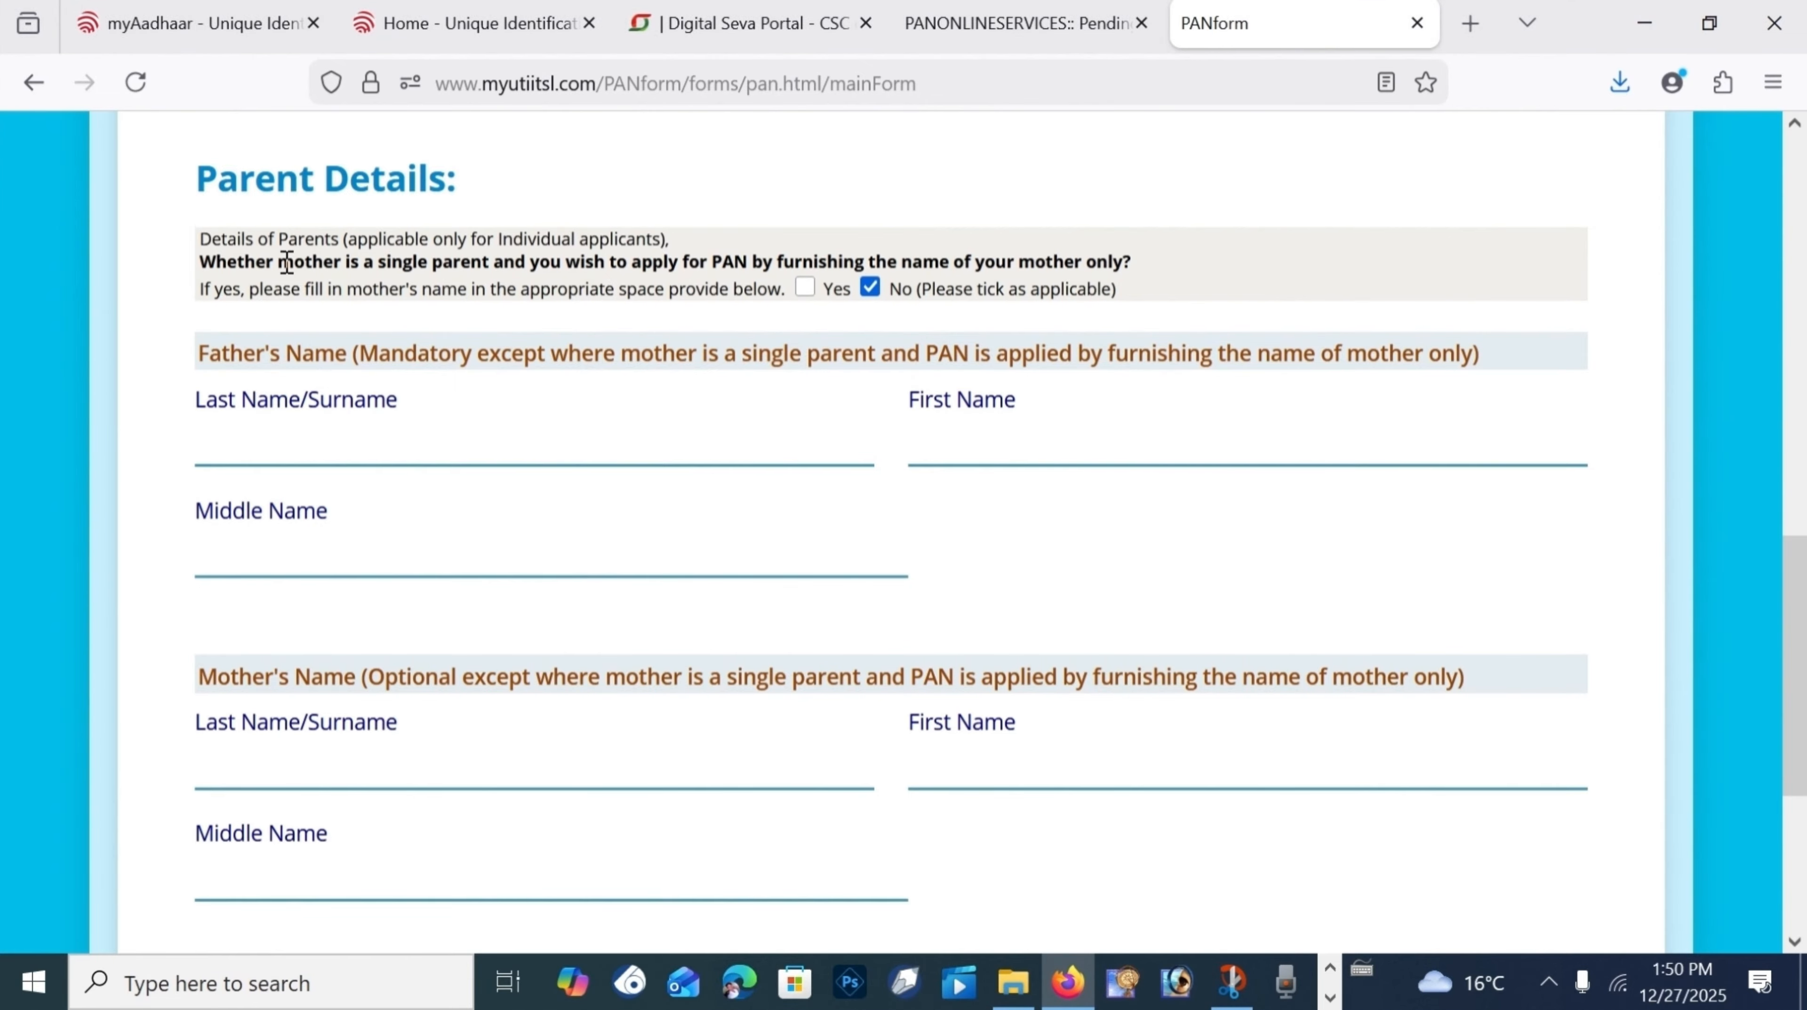
drag(287, 262, 1138, 291)
click(1243, 284)
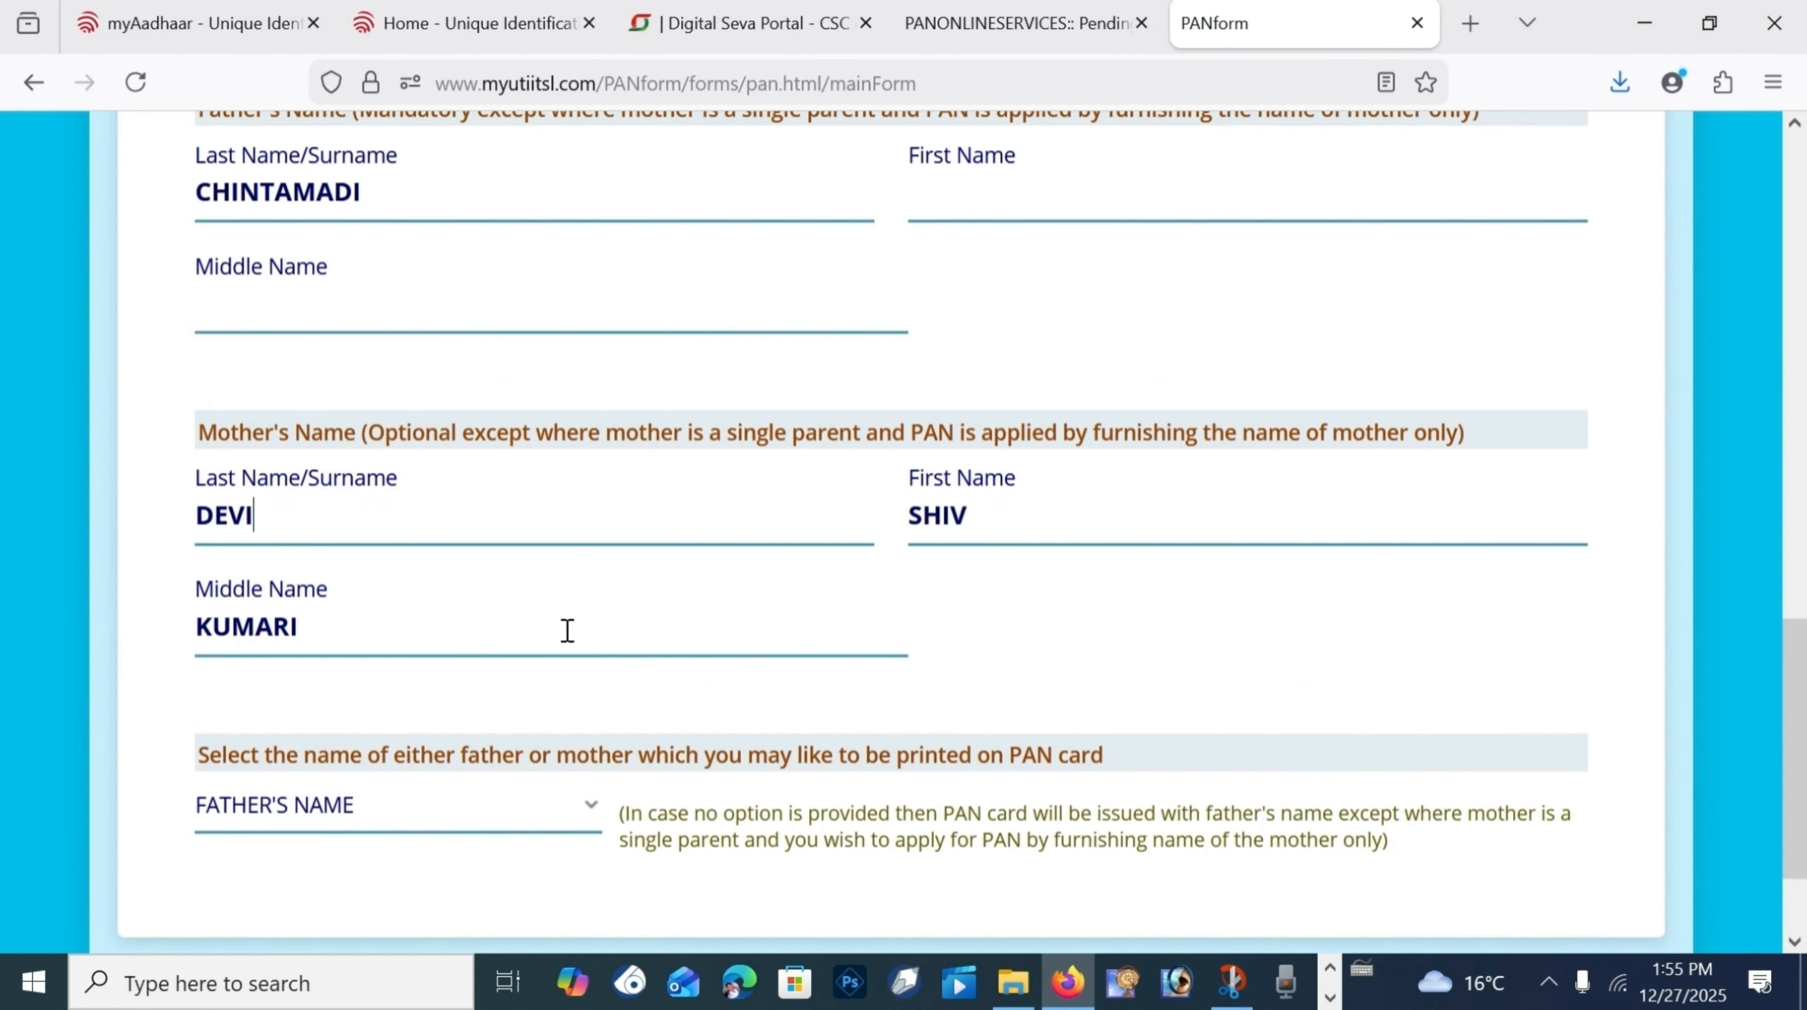
Step: Keep FATHER'S NAME as the parent name printed on the PAN card and continue to Address Details
scroll(566, 630, up, 2)
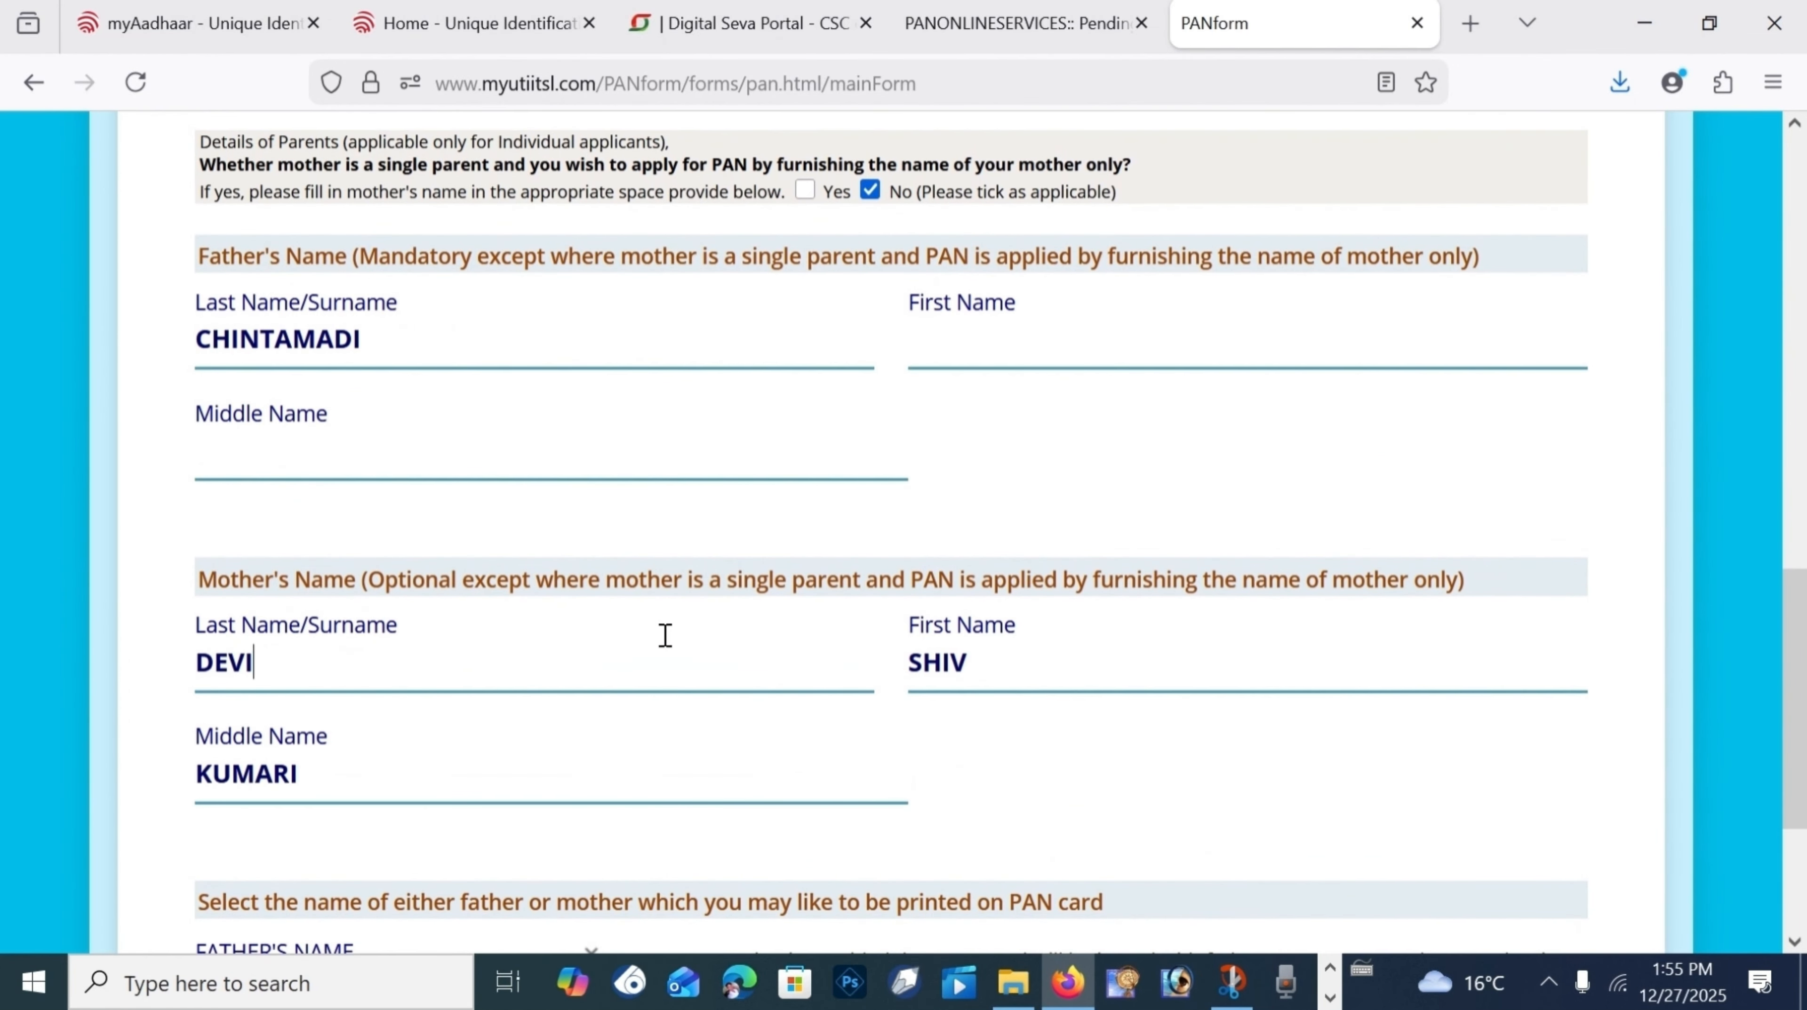
scroll(347, 845, up, 2)
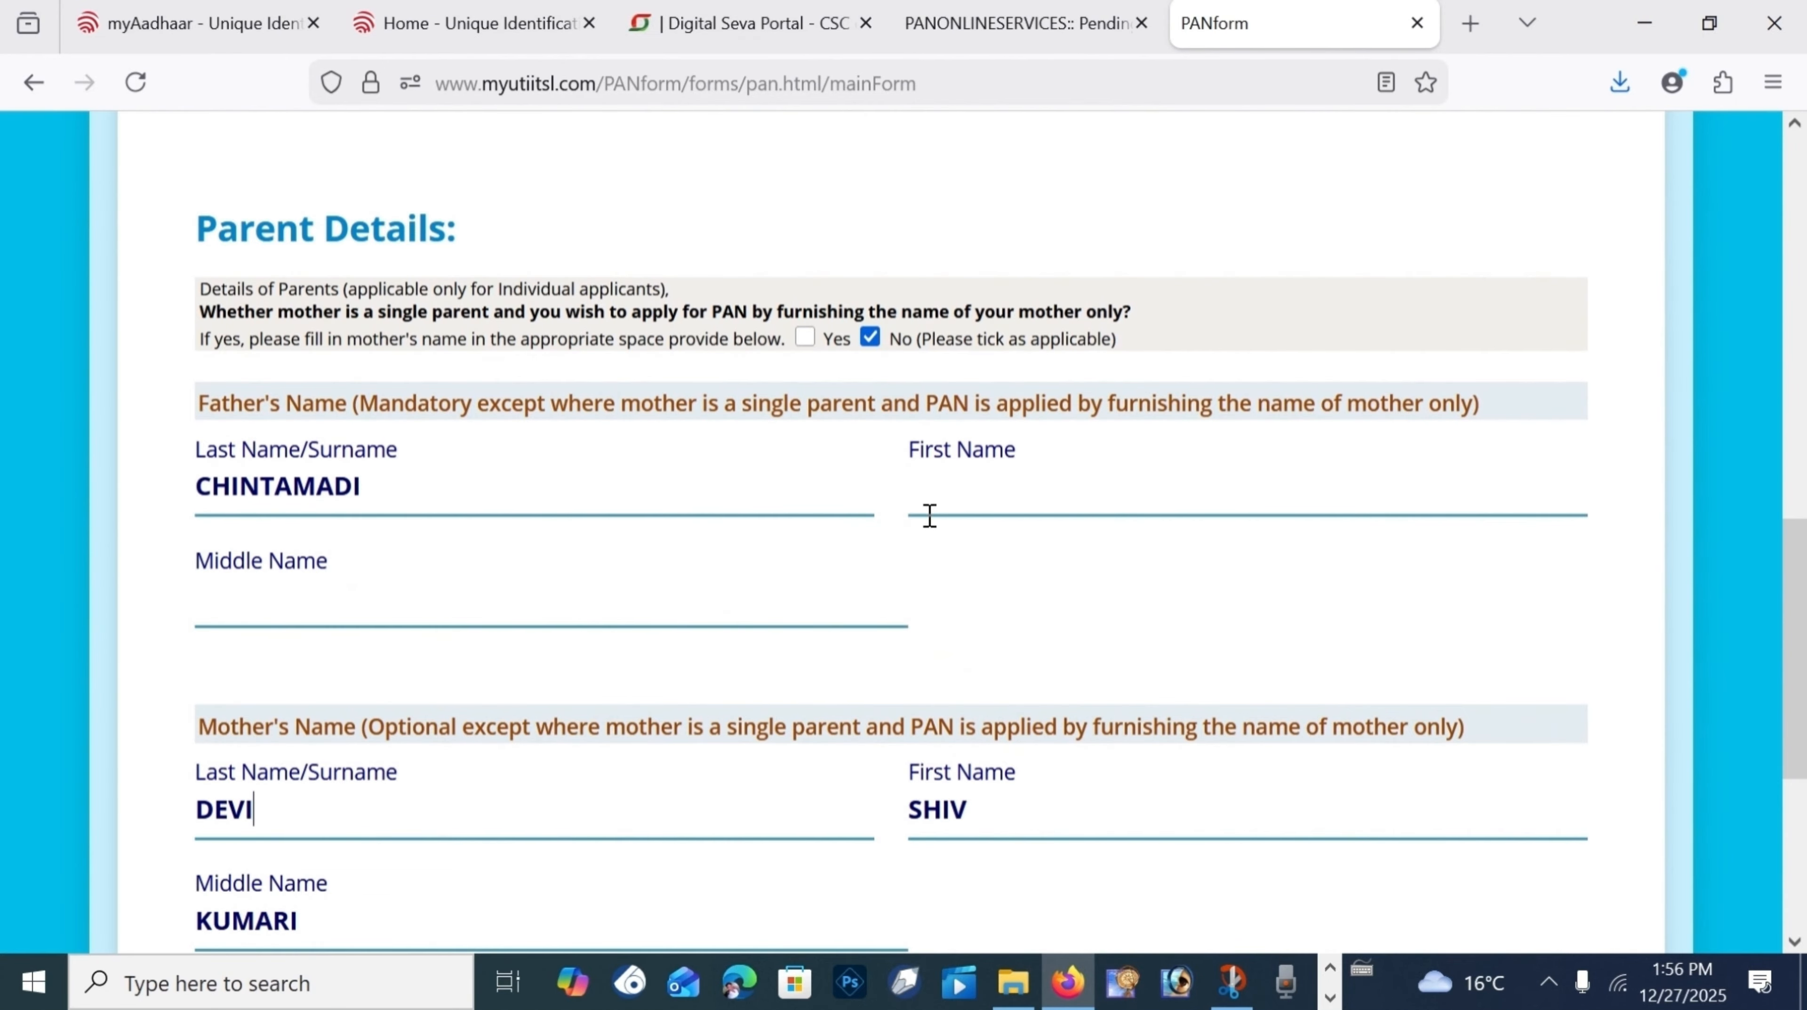
scroll(557, 664, down, 6)
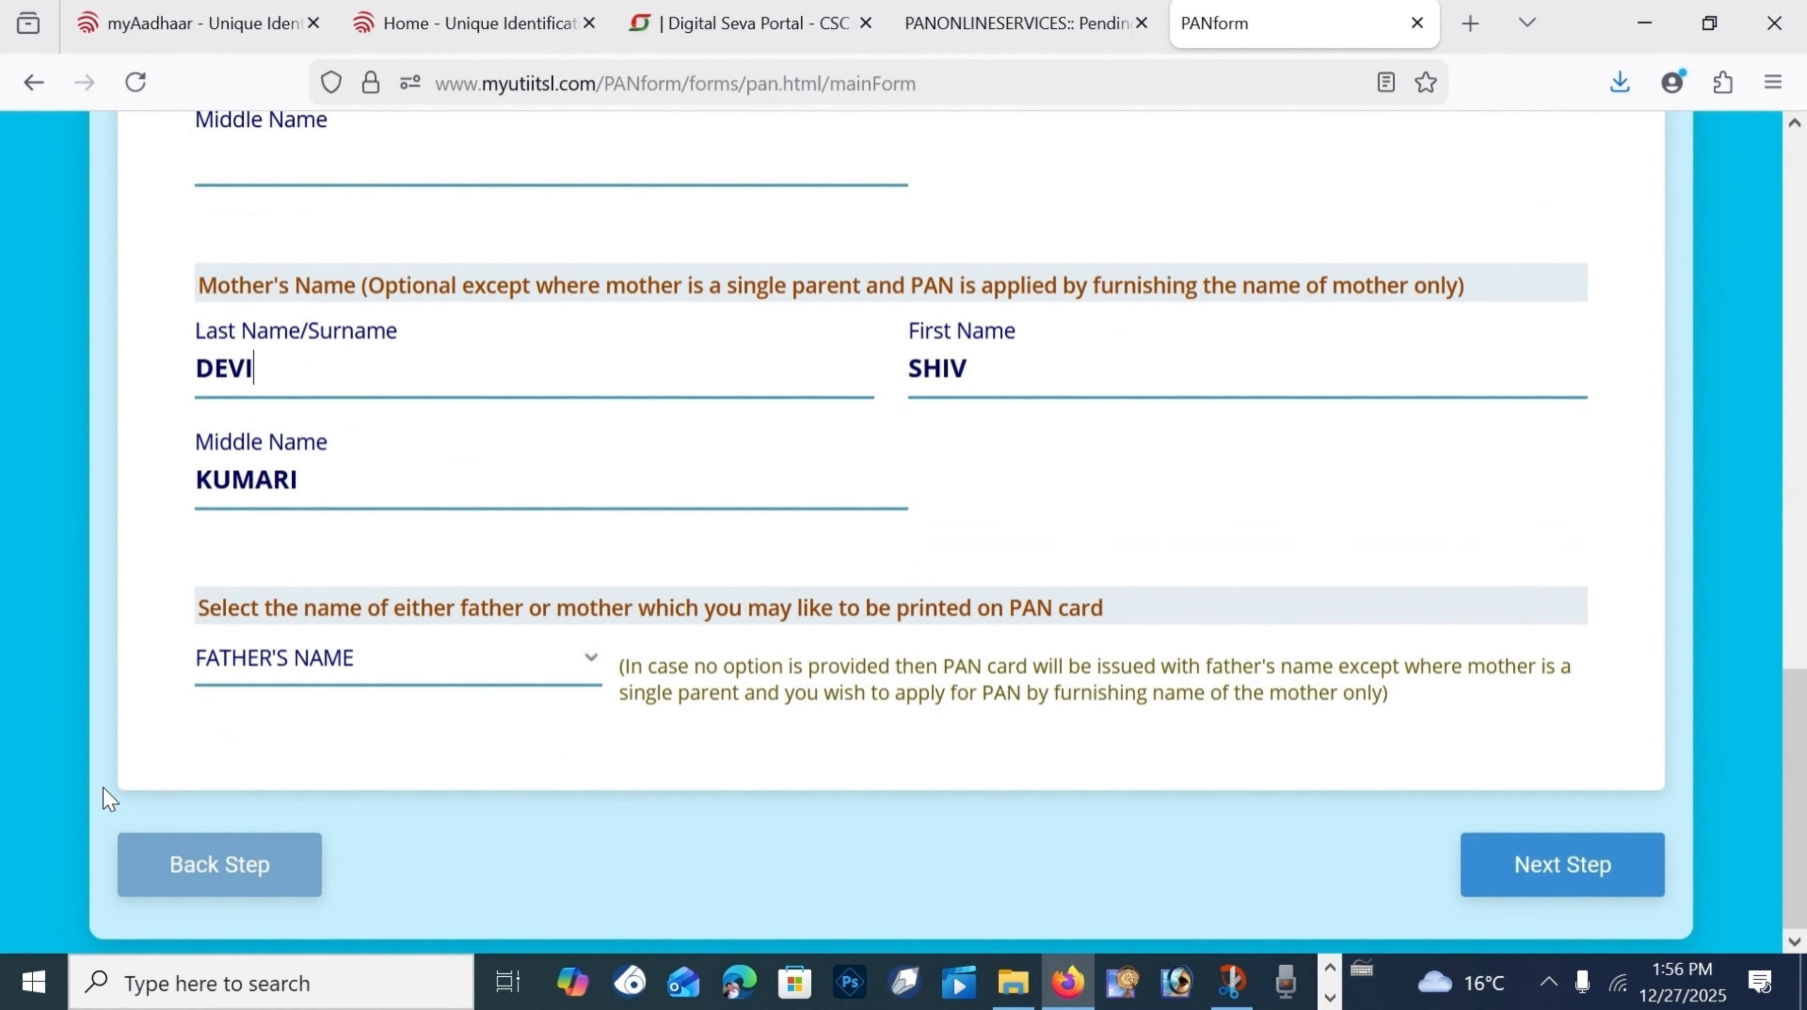
click(394, 659)
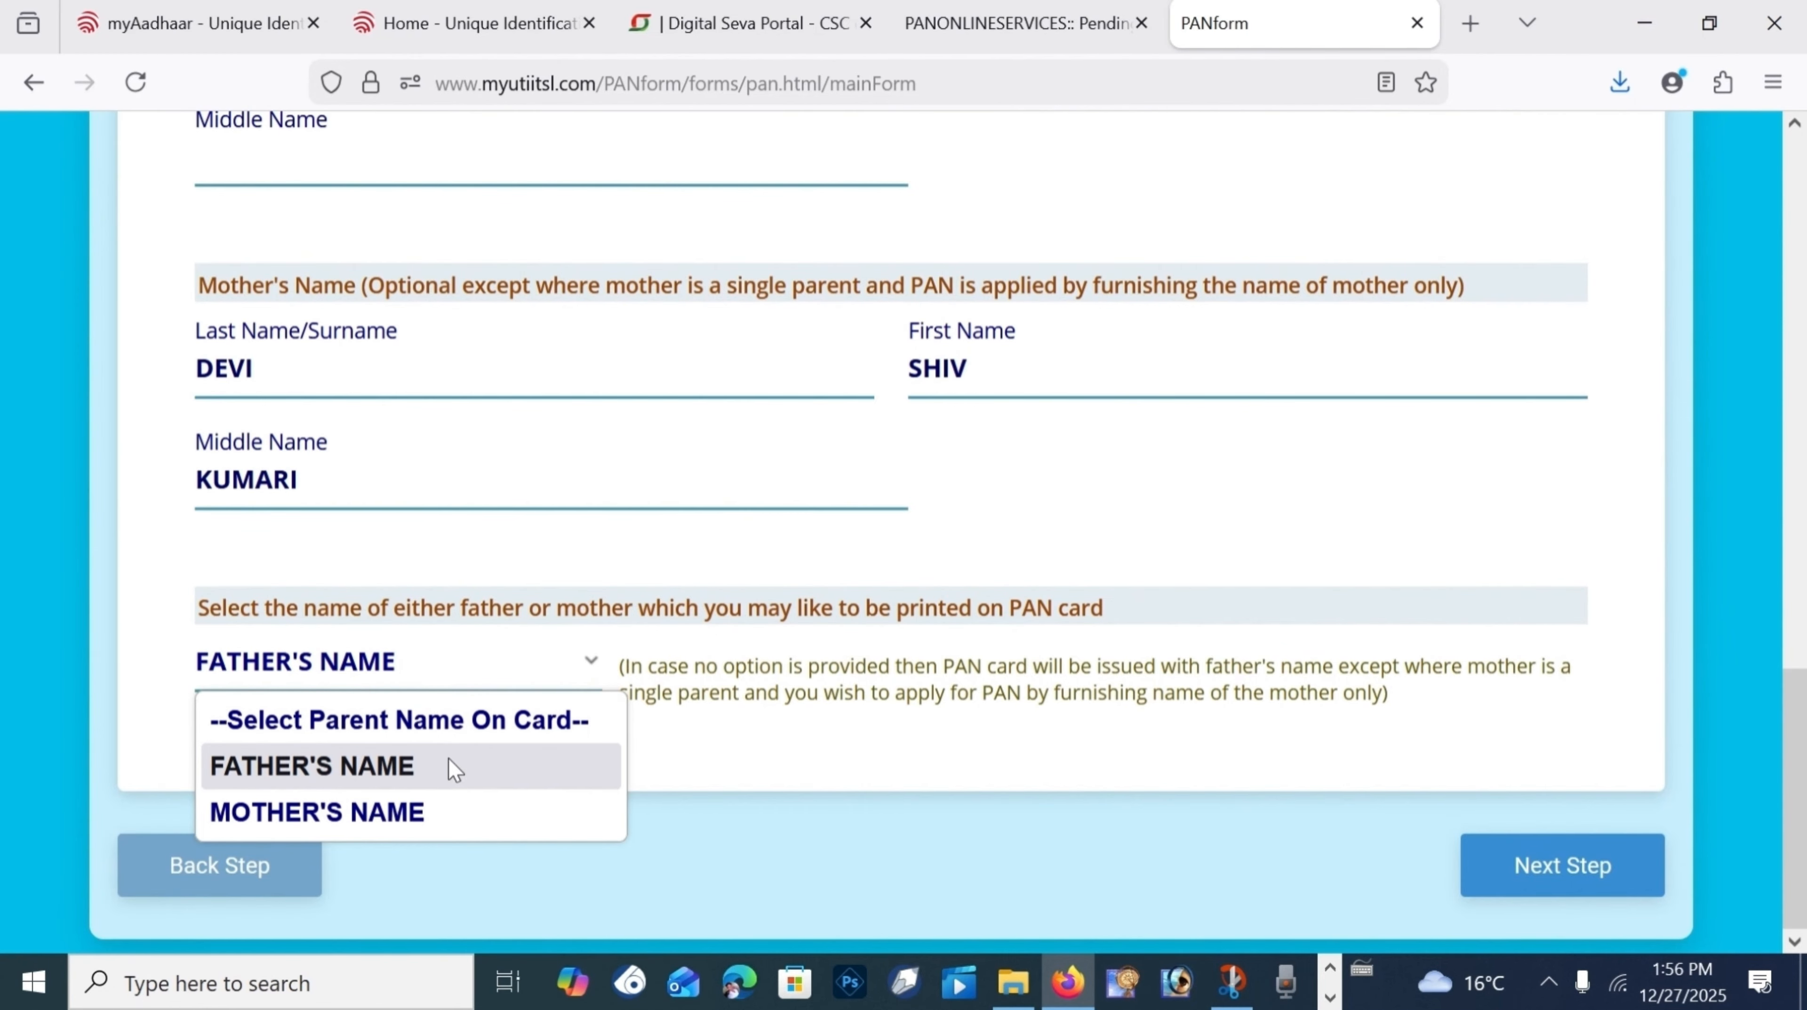
click(319, 683)
click(390, 663)
click(1562, 884)
click(1562, 884)
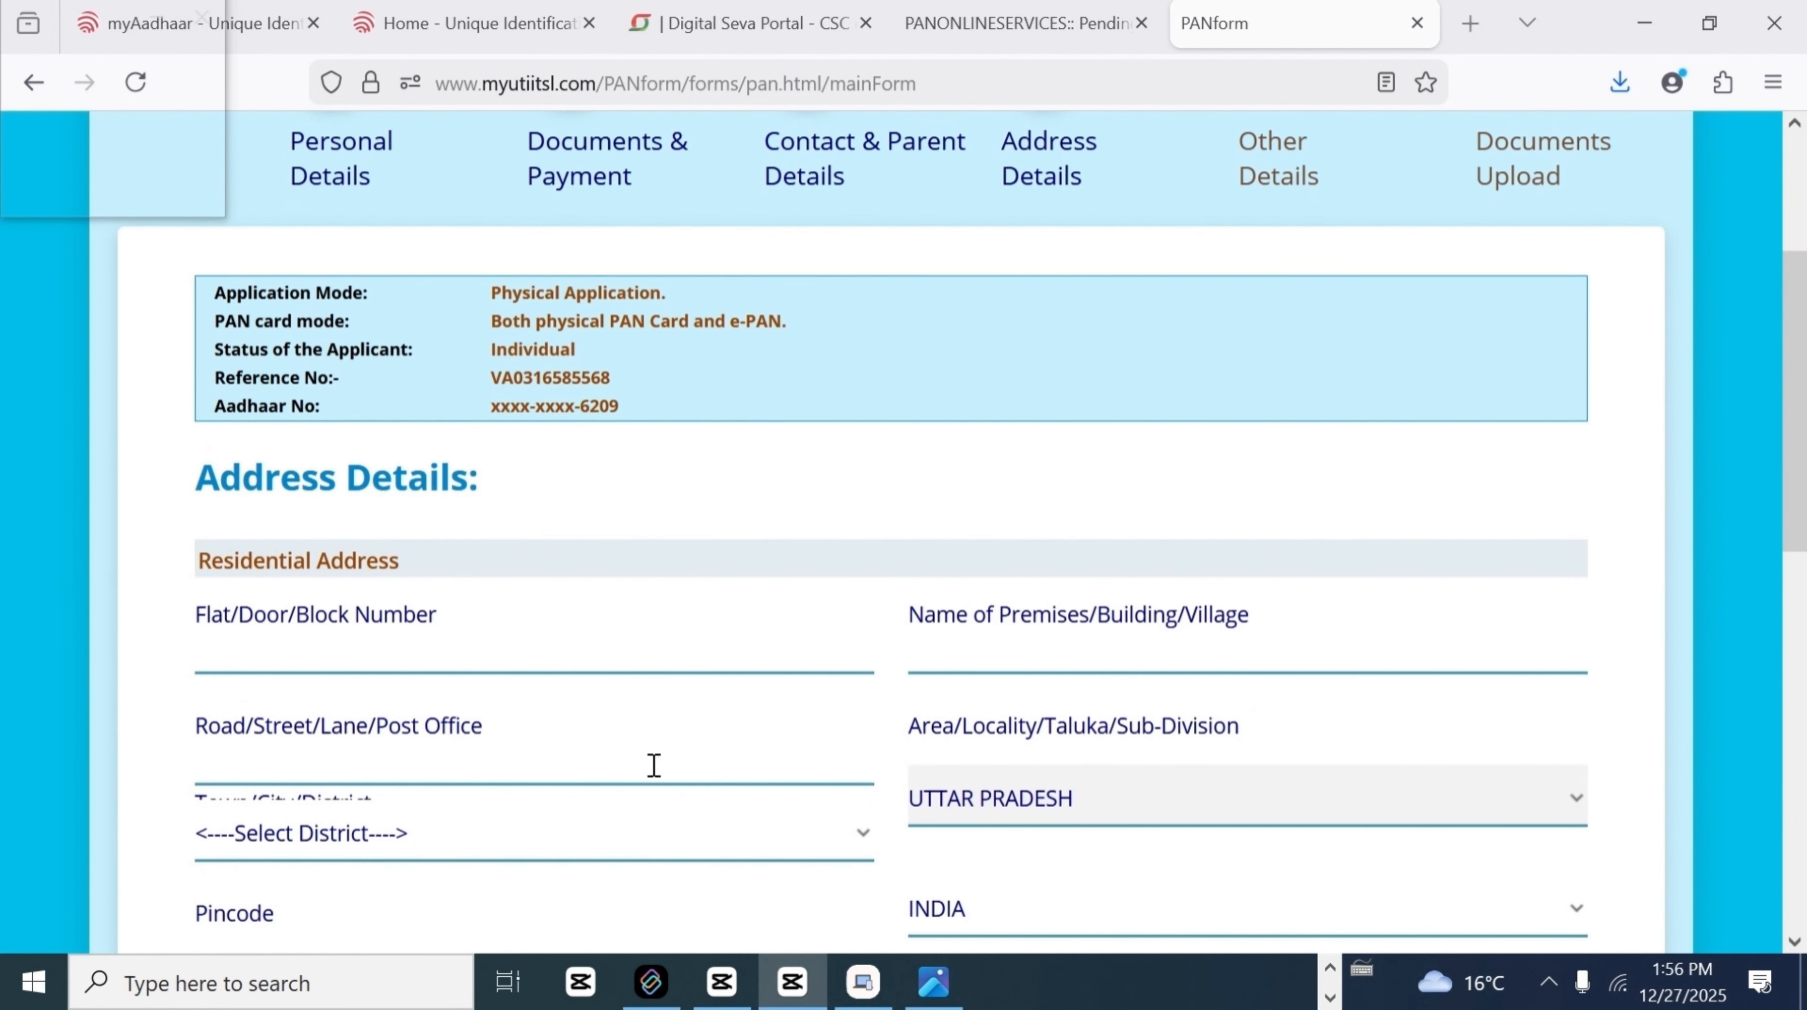
Step: Choose SONBHADRA as the residential district and enter the residential pincode
scroll(626, 708, down, 2)
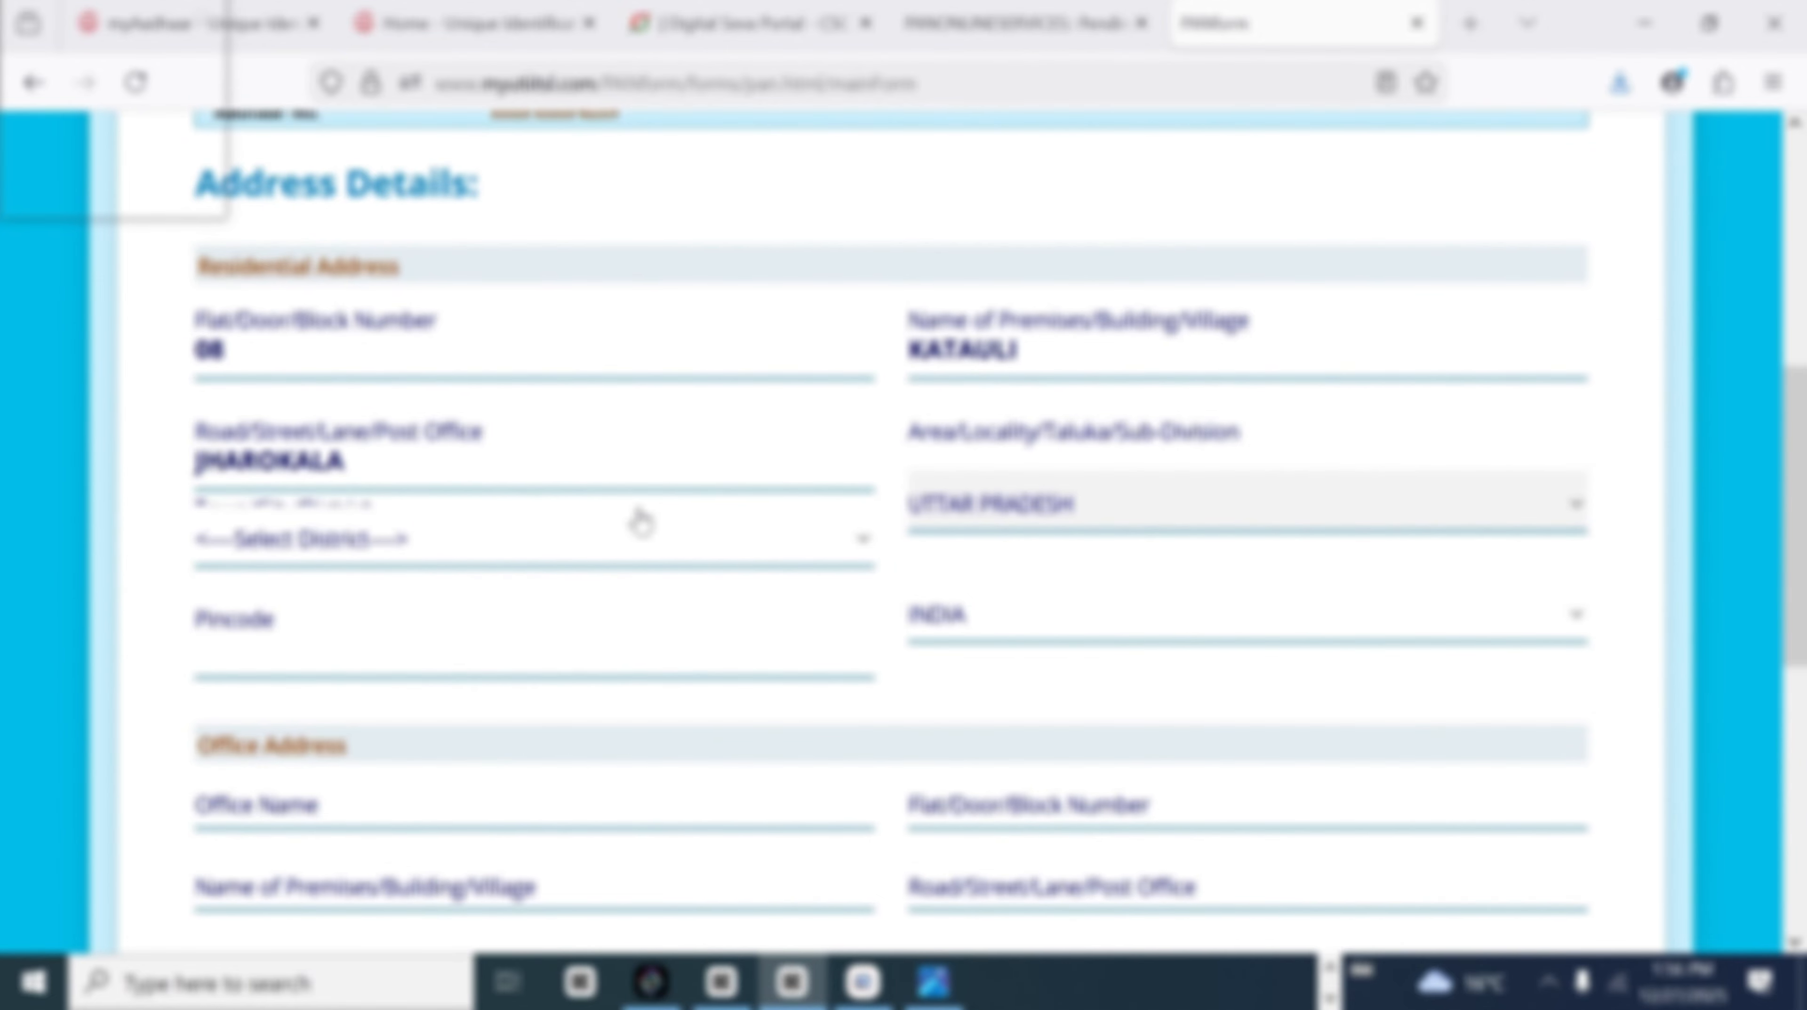
click(641, 527)
click(304, 244)
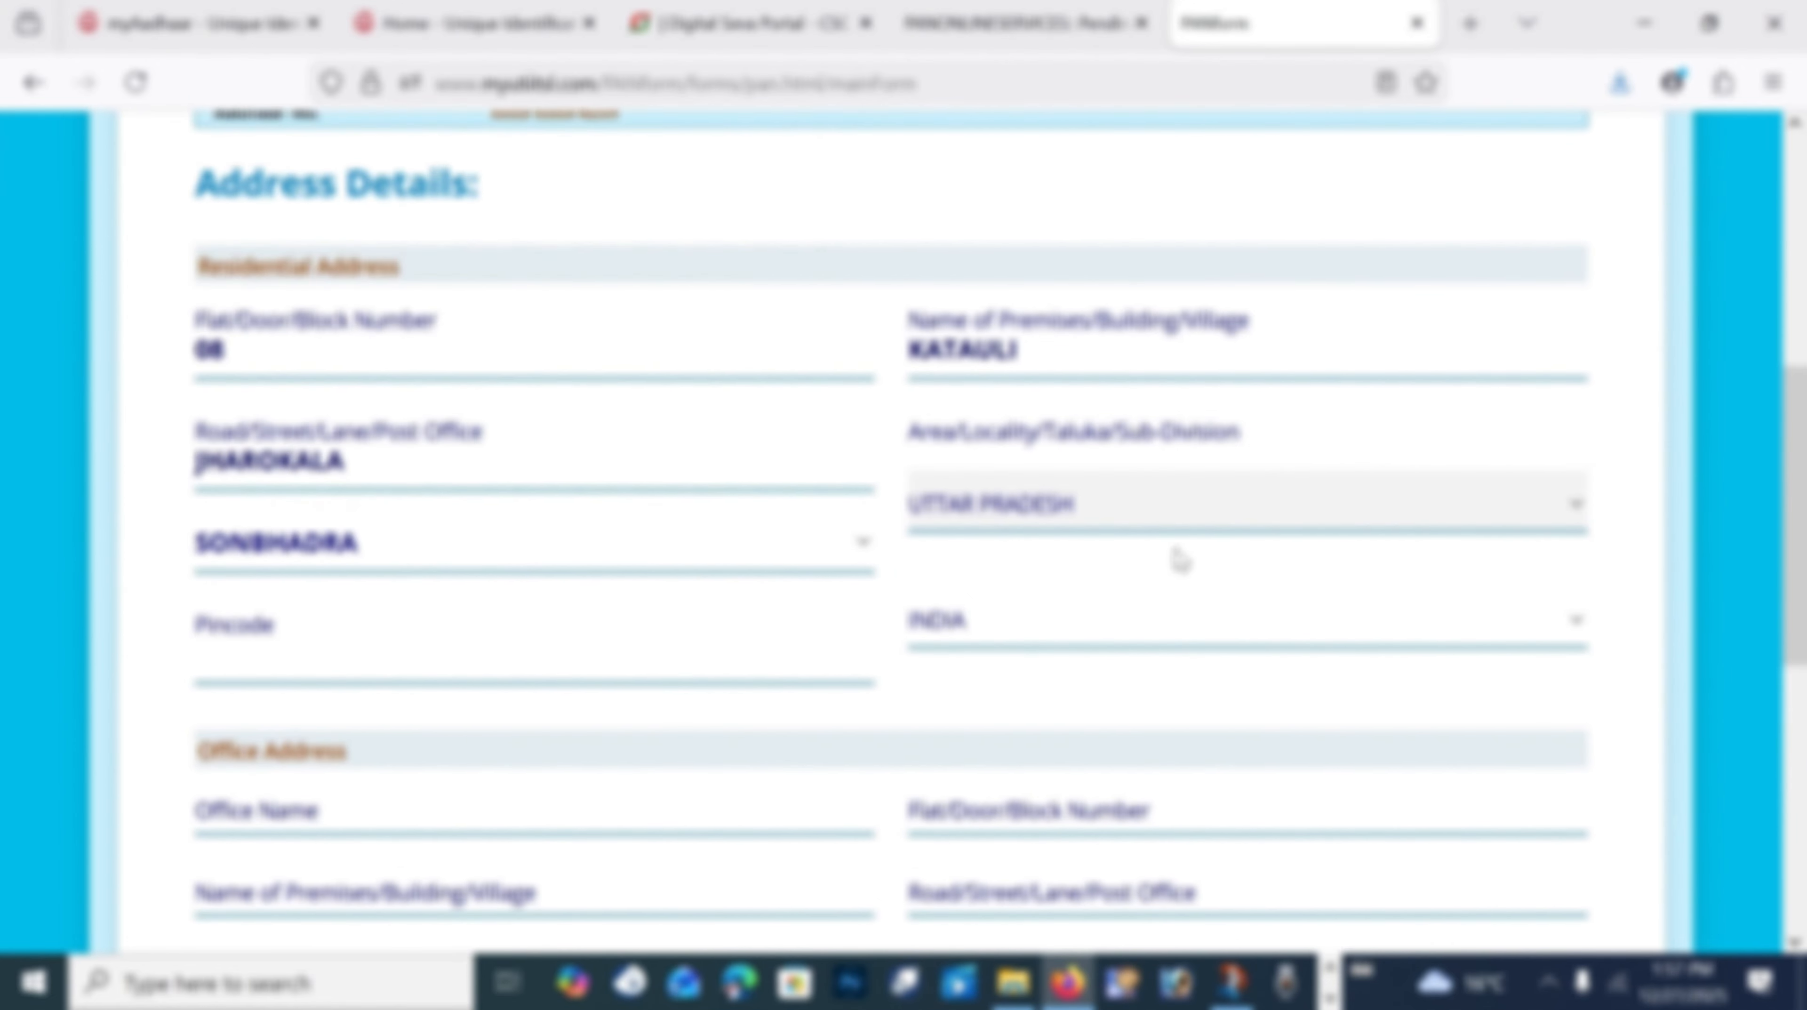
scroll(897, 510, down, 2)
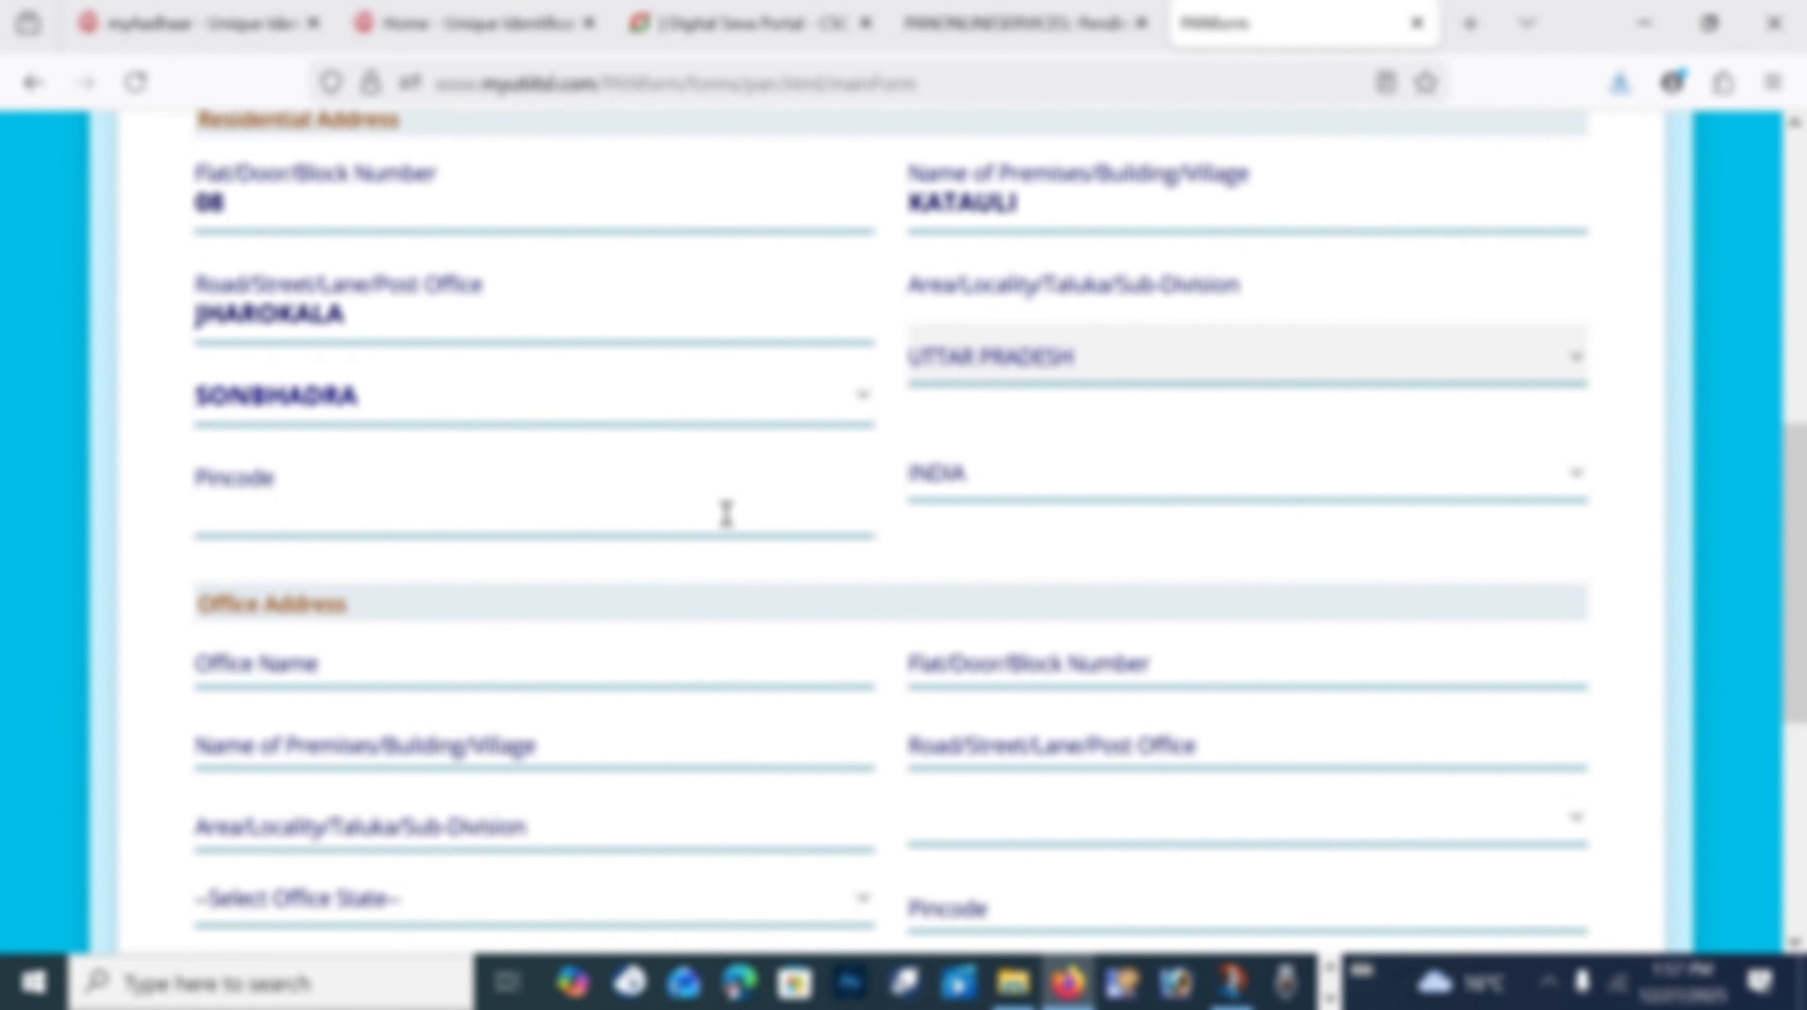
click(487, 516)
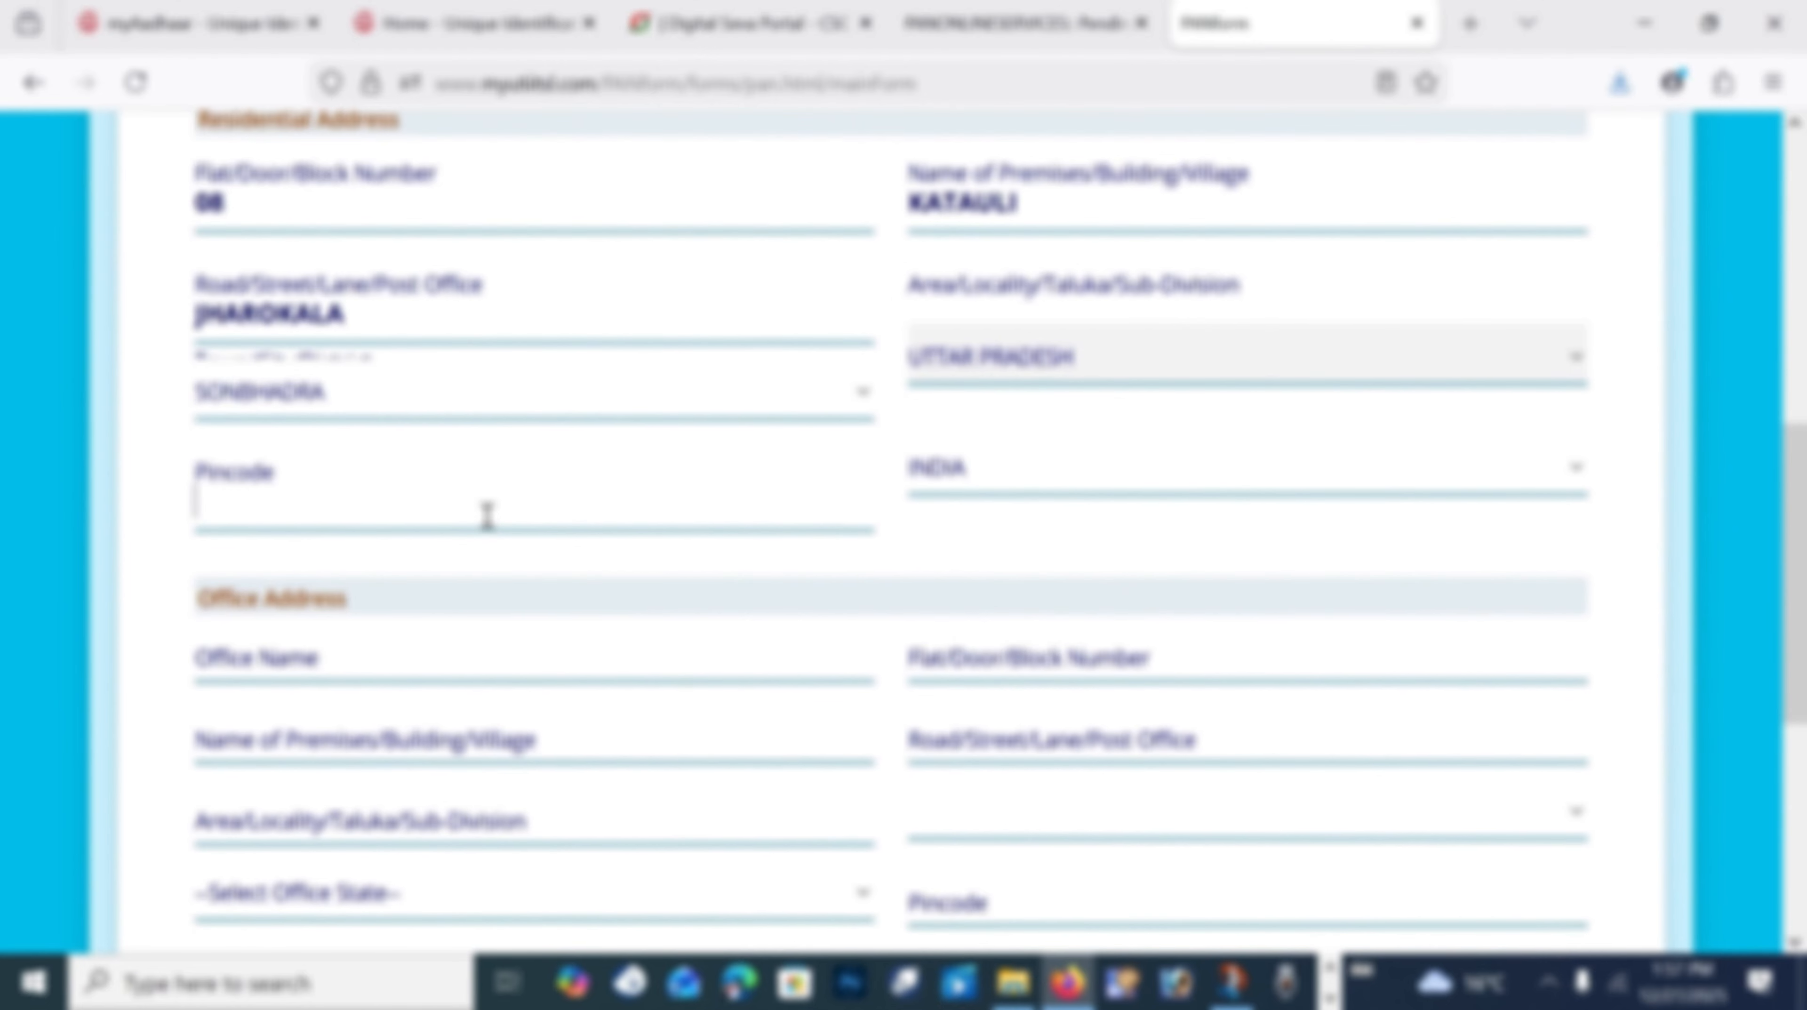
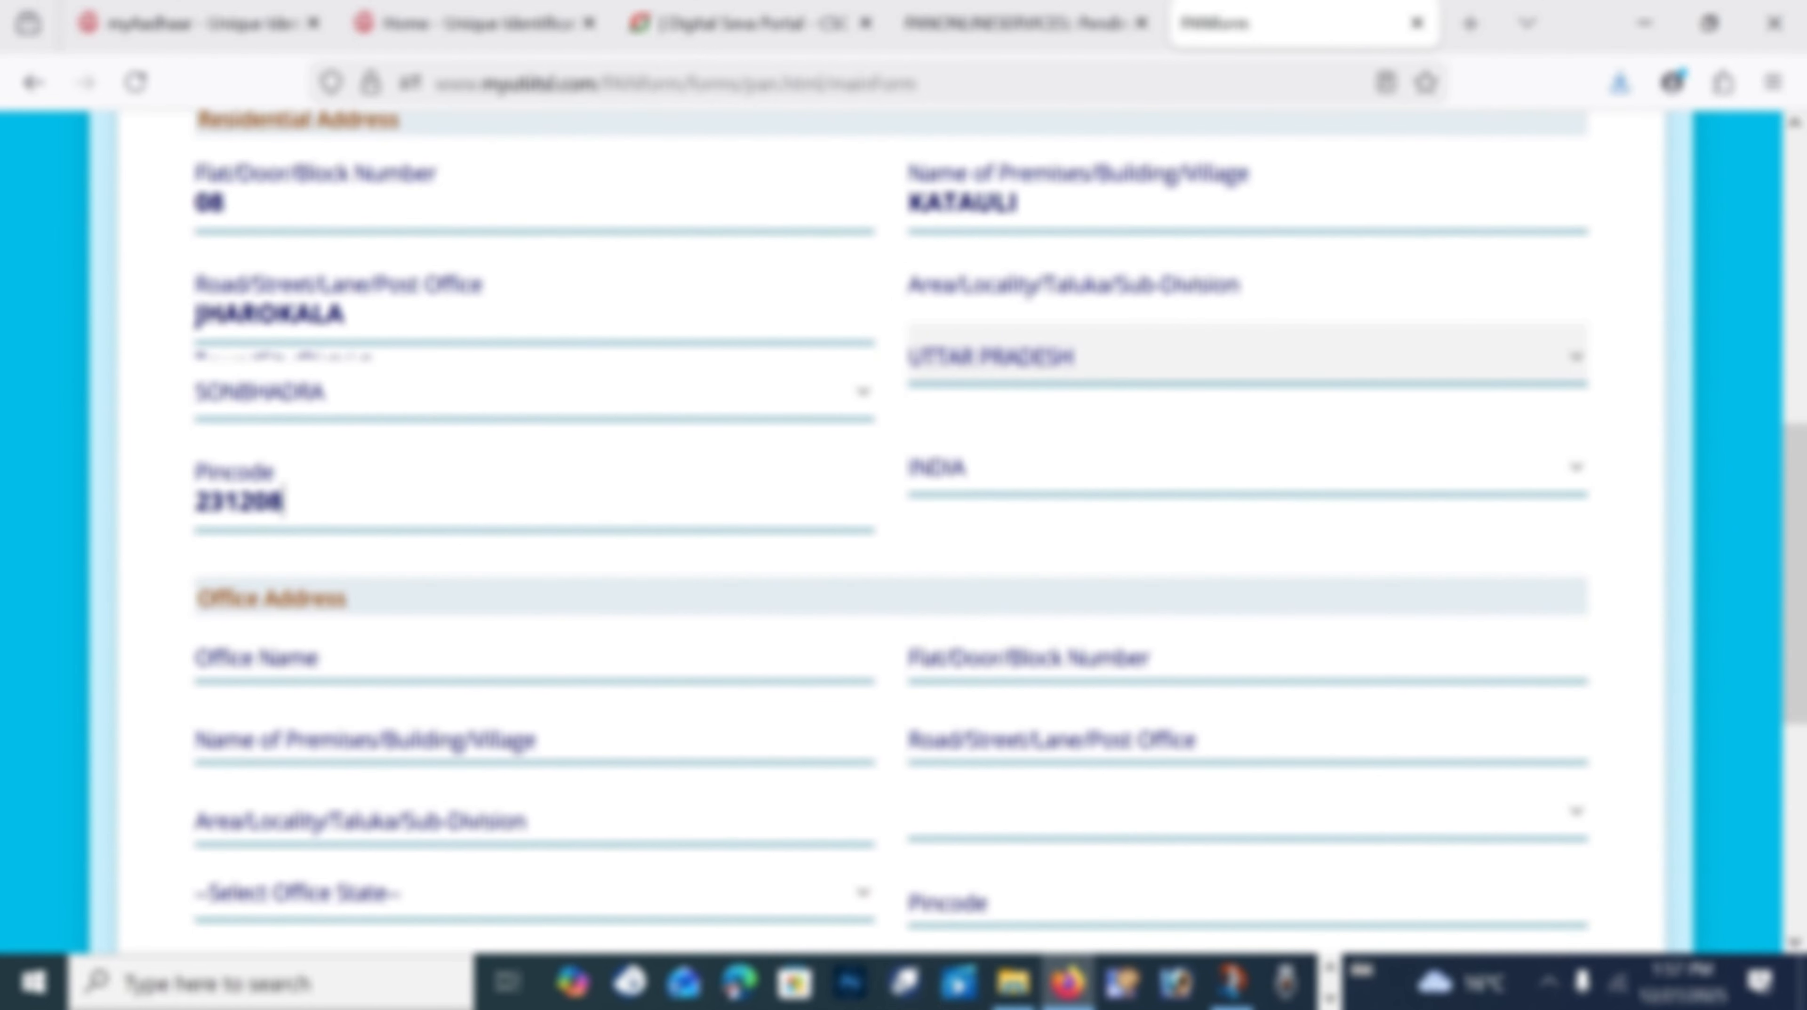
Step: Mark No Income as the source of income and acknowledge the no-income warning
scroll(693, 565, down, 4)
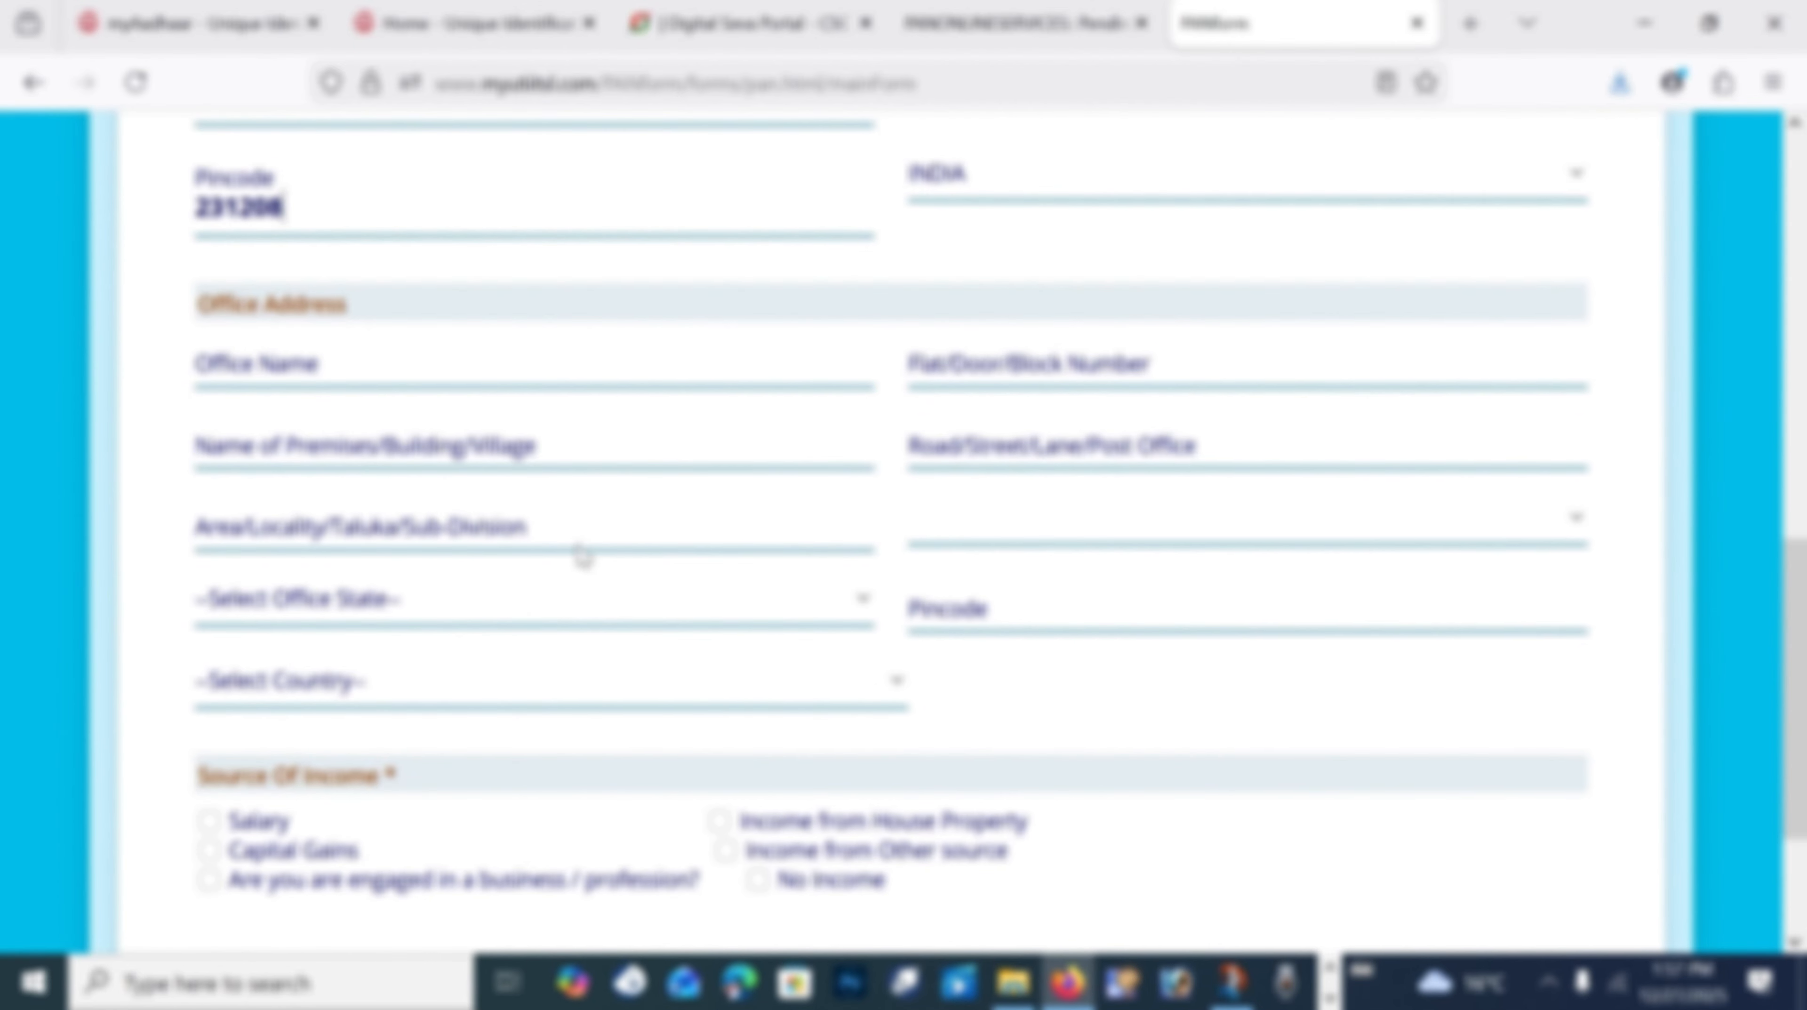
scroll(587, 558, down, 3)
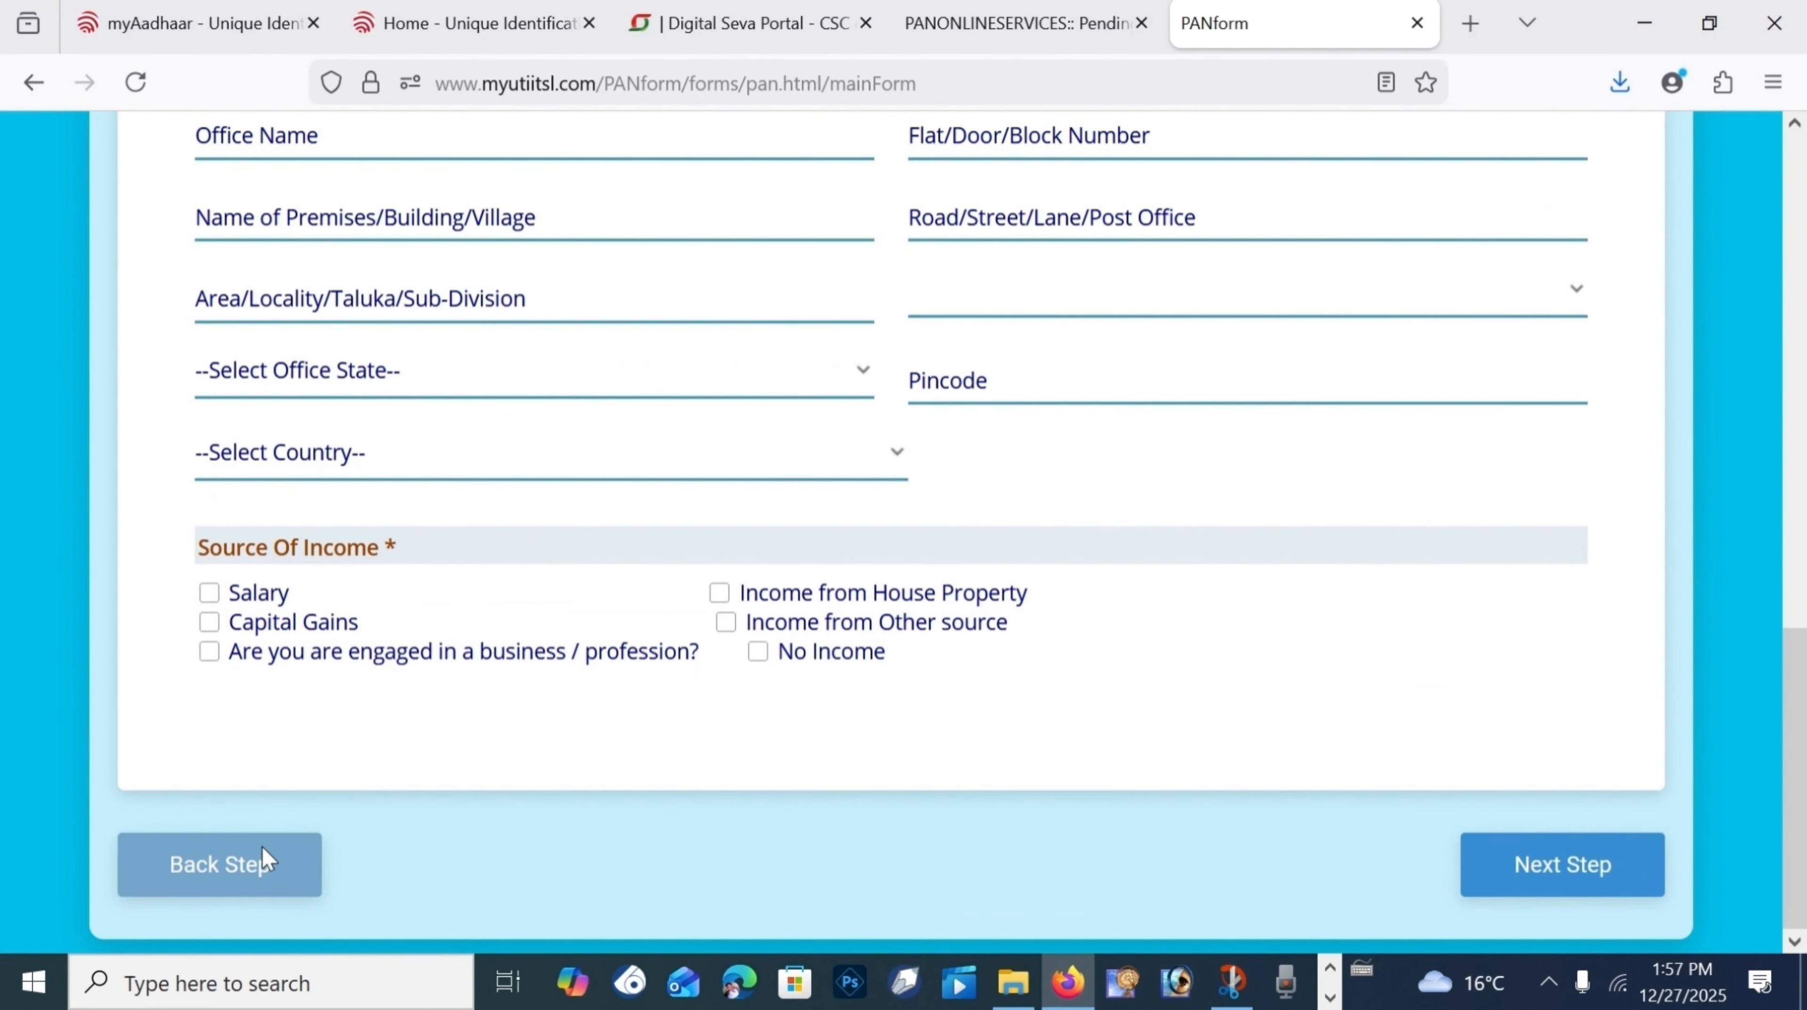
click(759, 651)
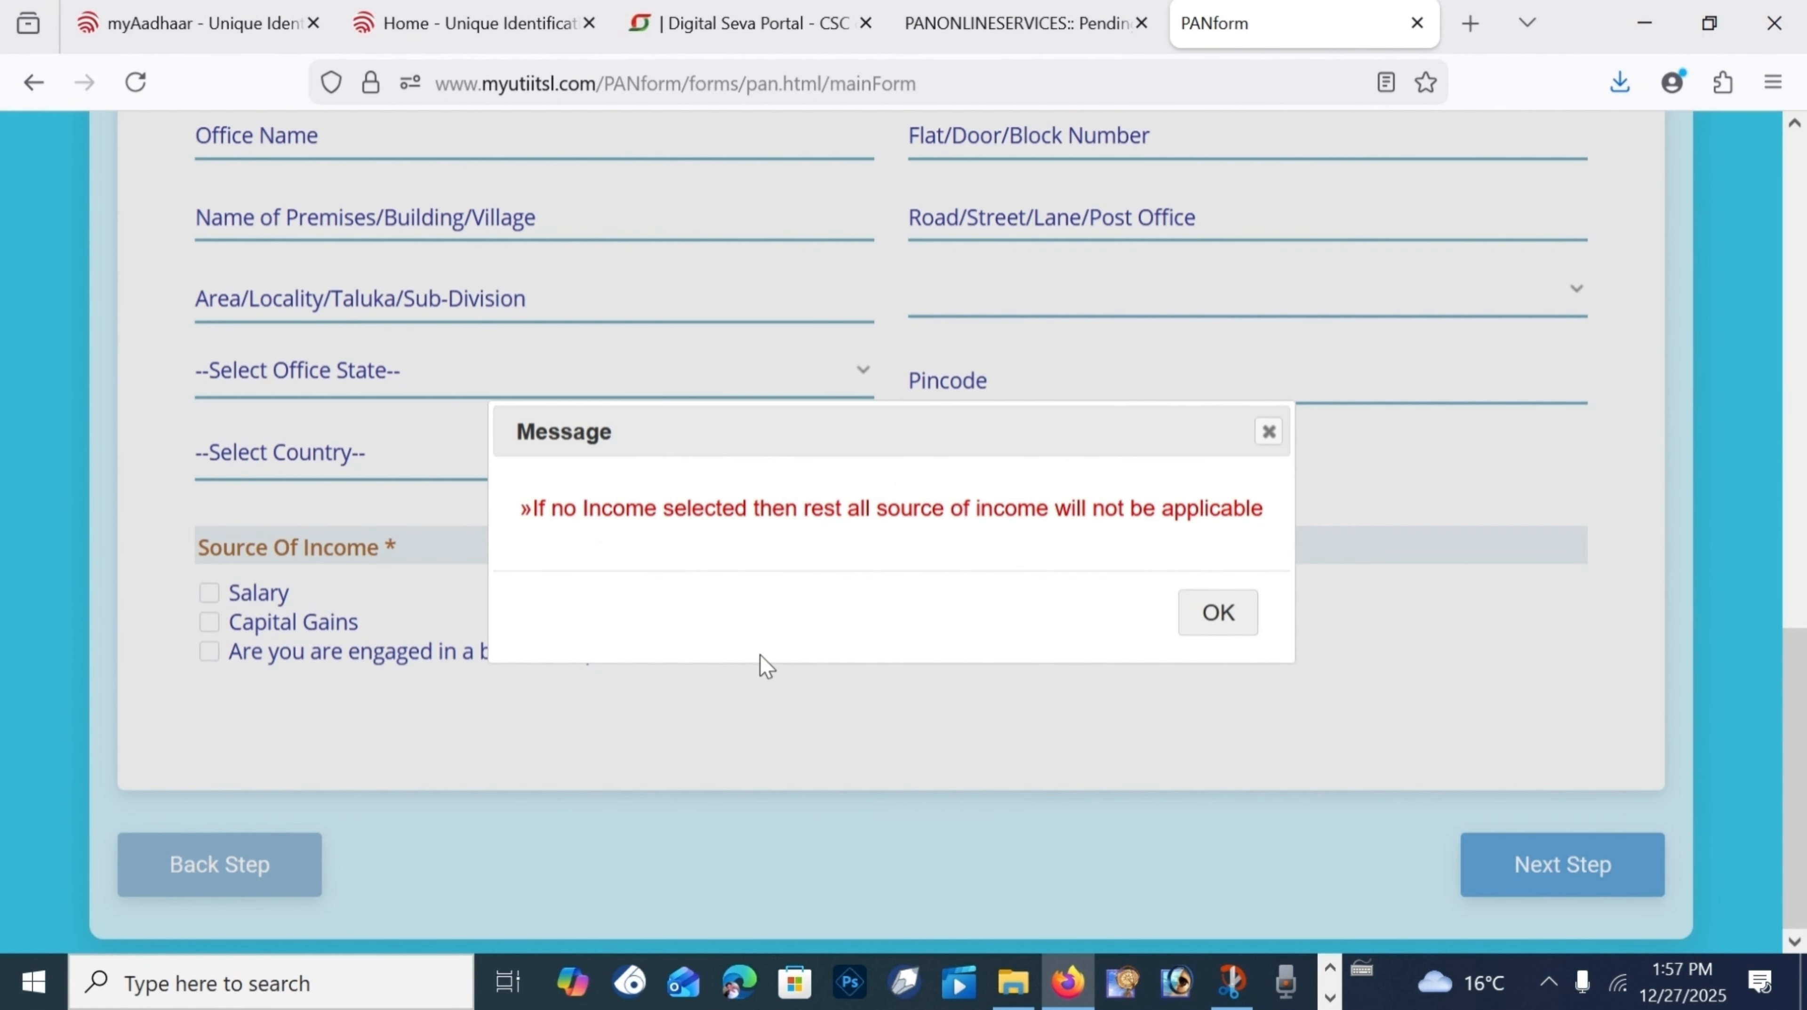
click(1218, 613)
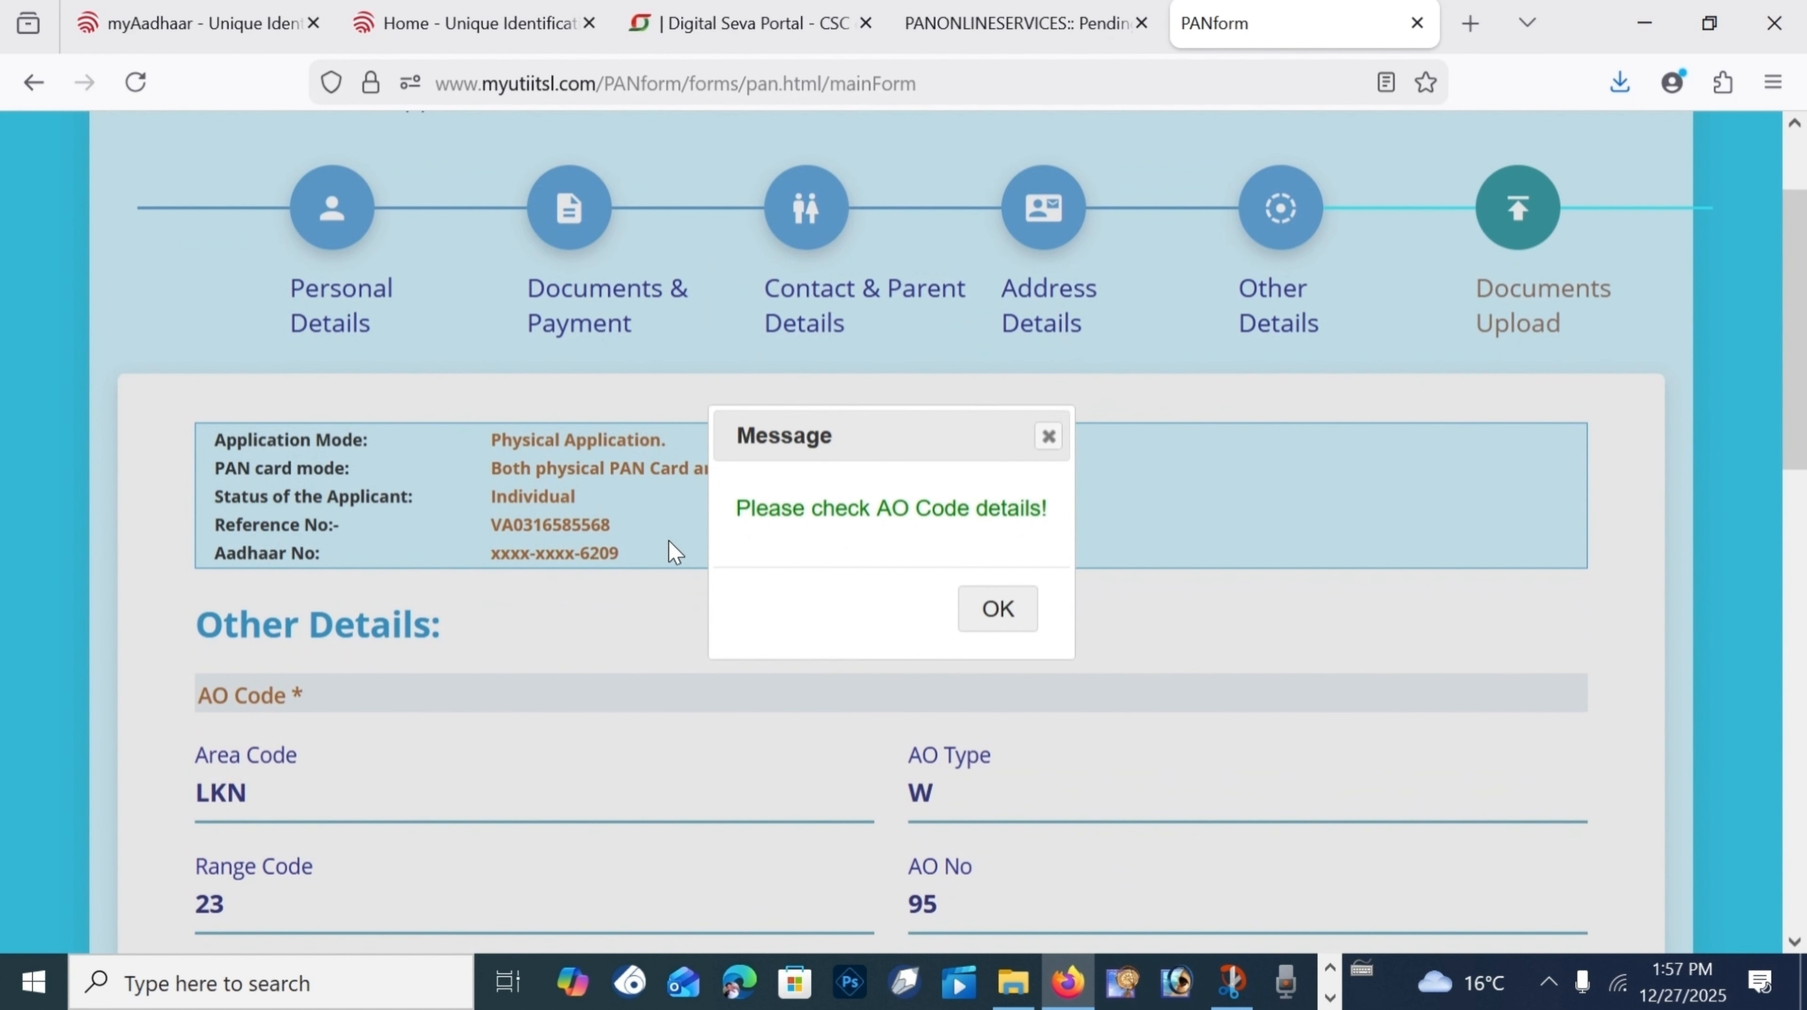
Step: Dismiss the AO code reminder and enter the representative assessee's last name
drag(739, 506, 1069, 509)
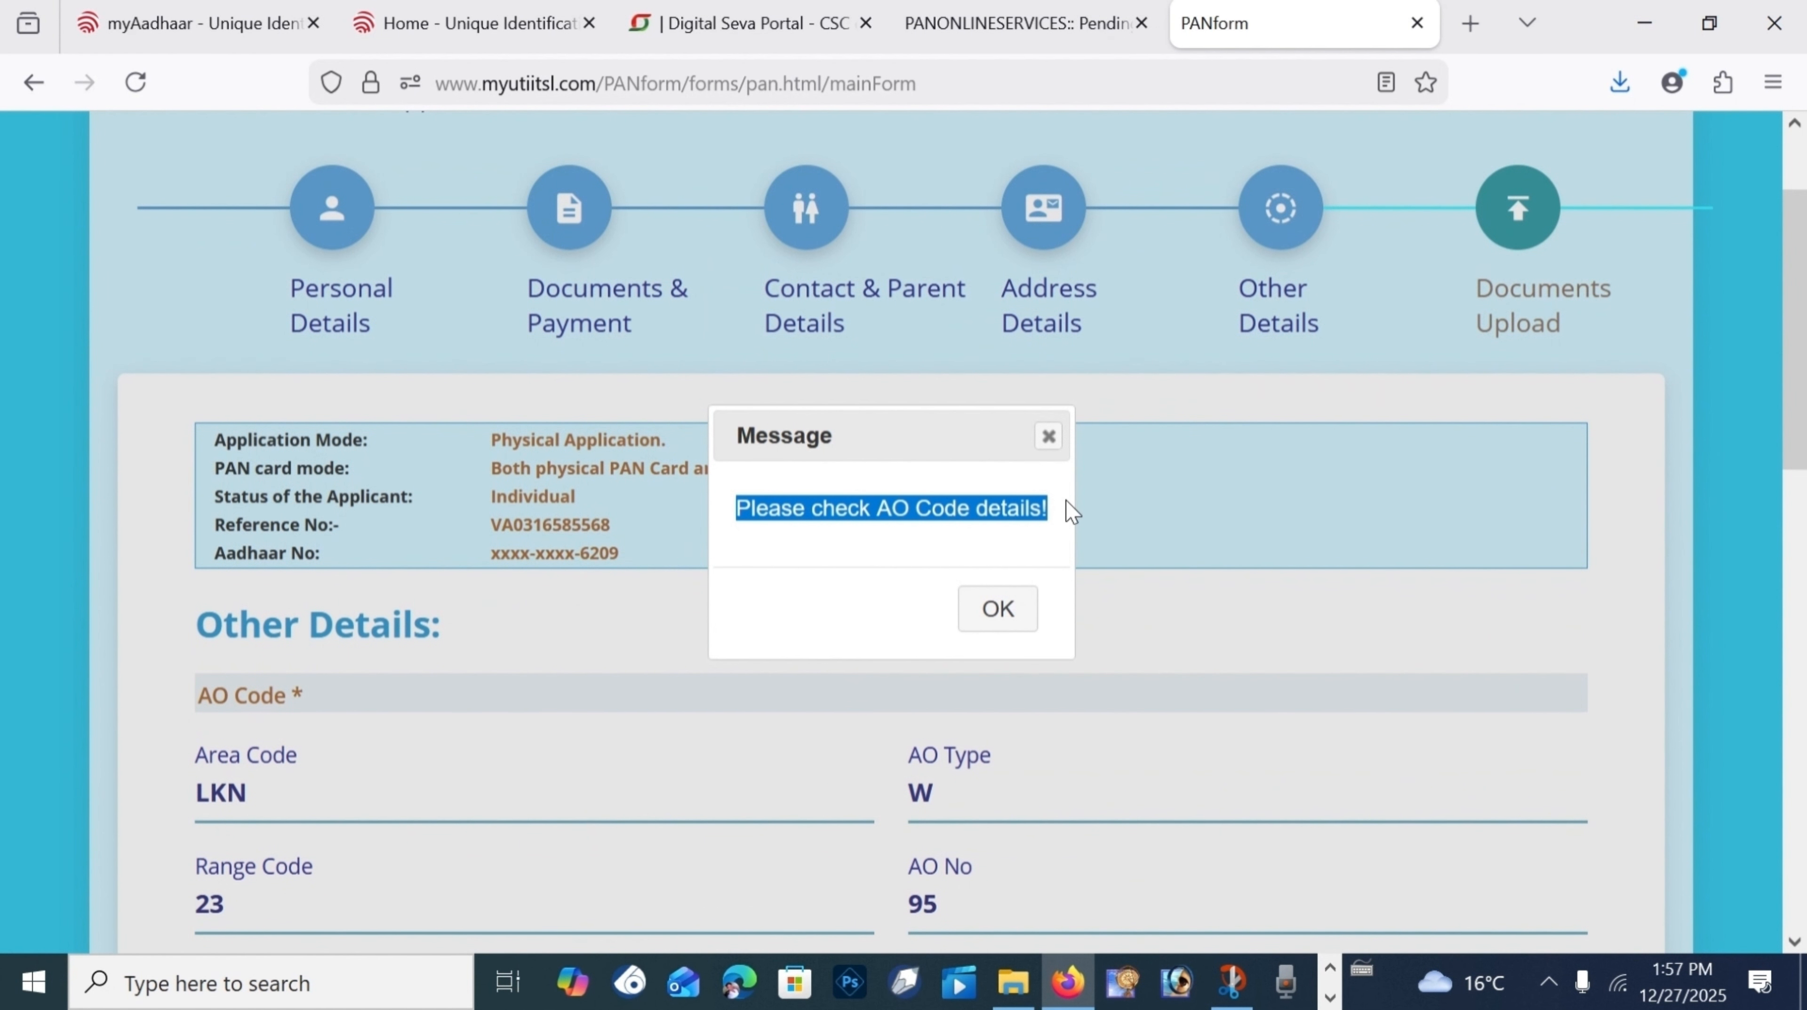
click(995, 606)
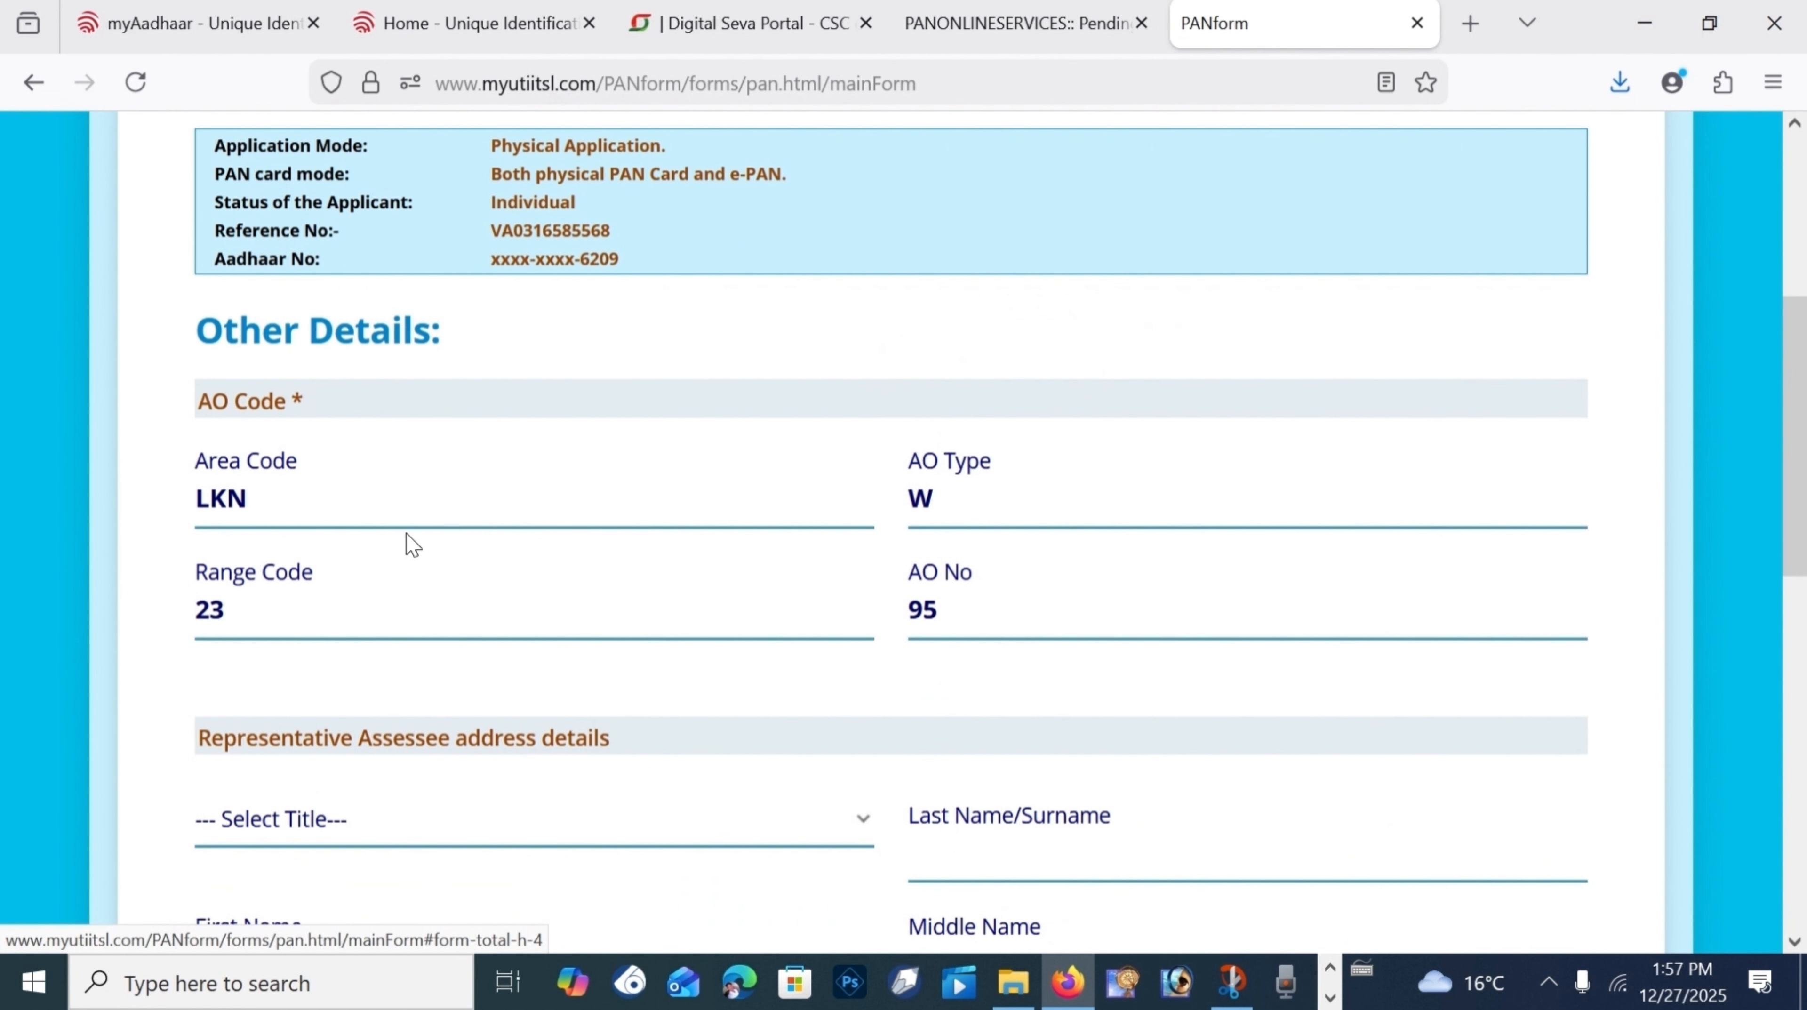
scroll(719, 707, down, 5)
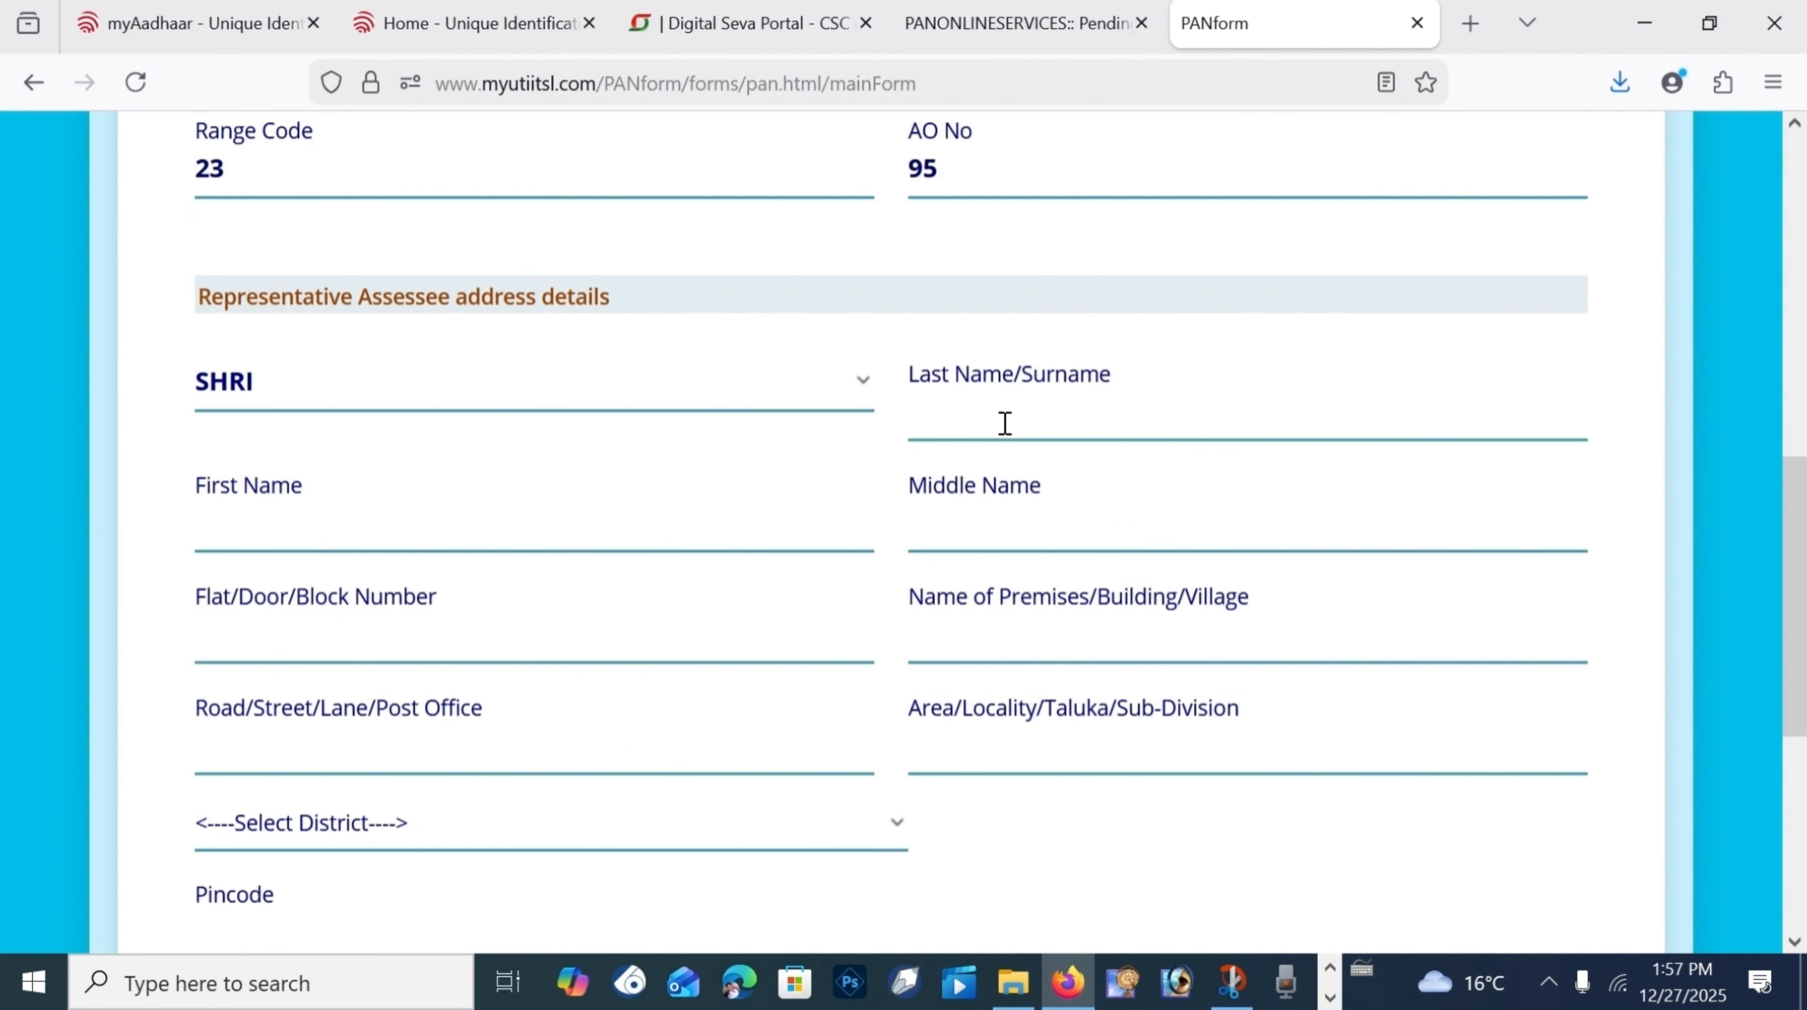
click(968, 430)
text(KU)
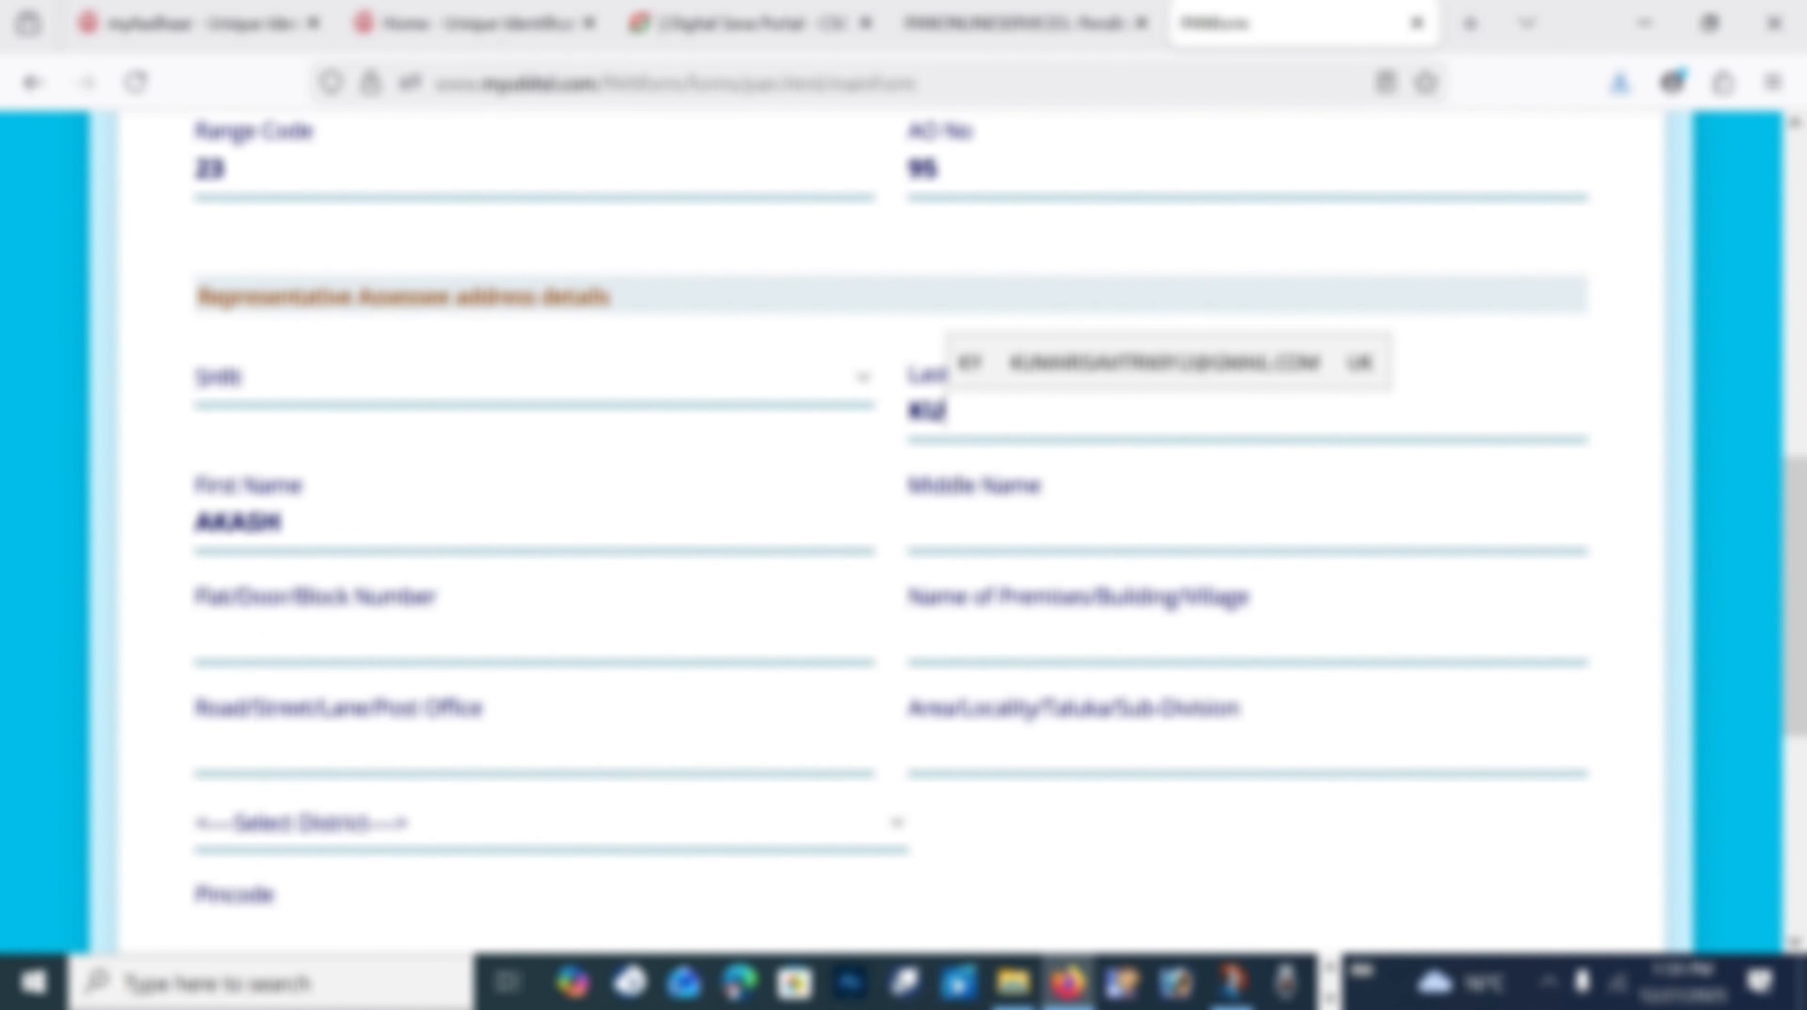
text(MARI)
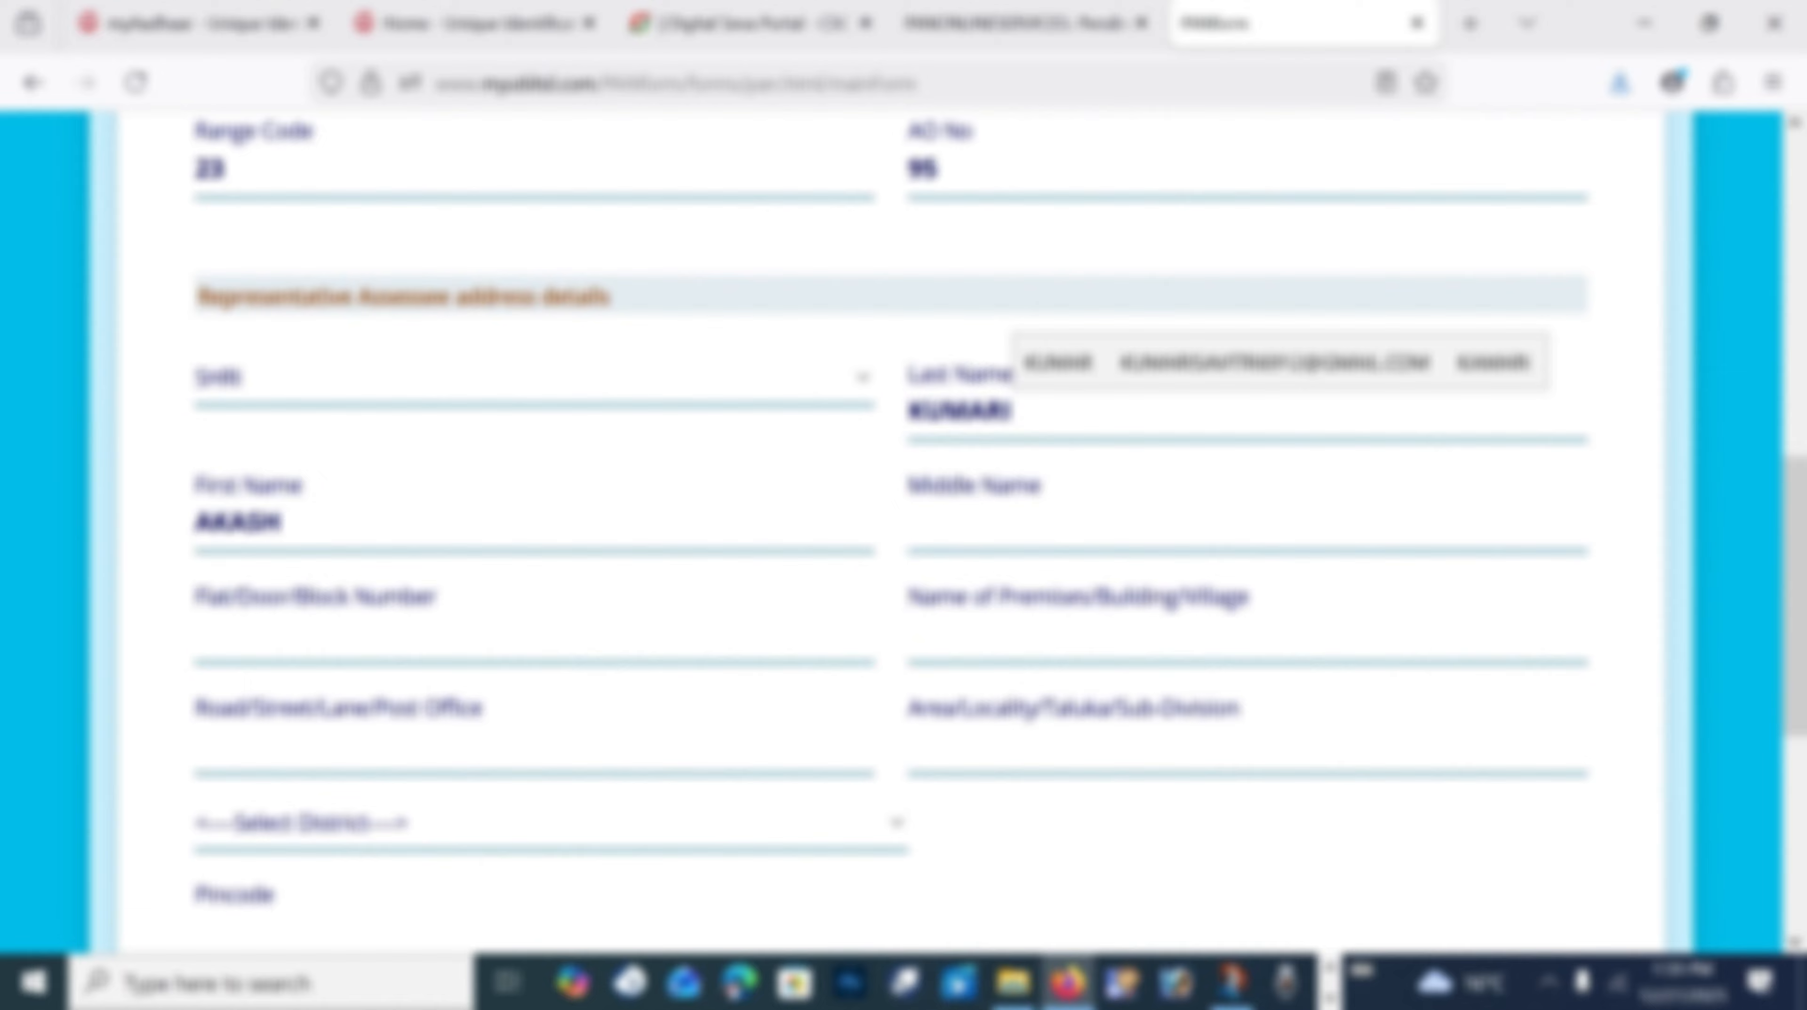
Step: Fill in the representative's flat number, village, road and locality, then open the district and capacity choices
scroll(290, 355, down, 3)
click(290, 355)
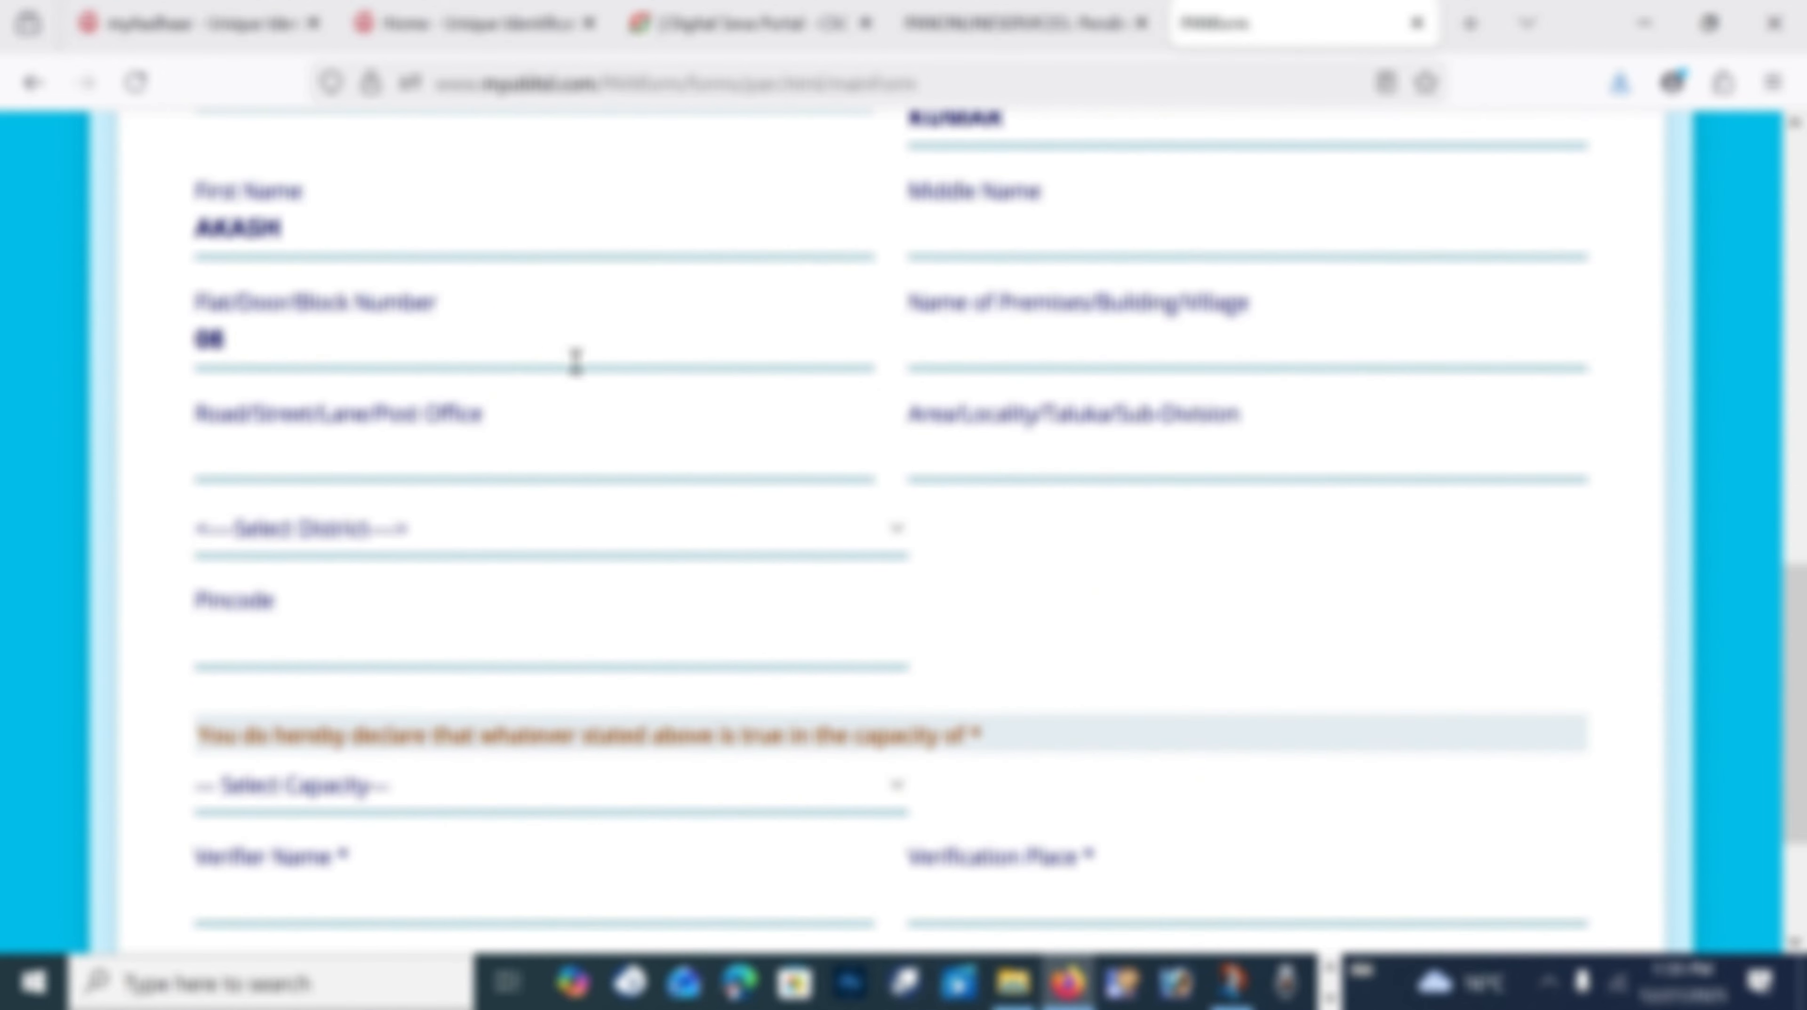
click(982, 348)
click(529, 463)
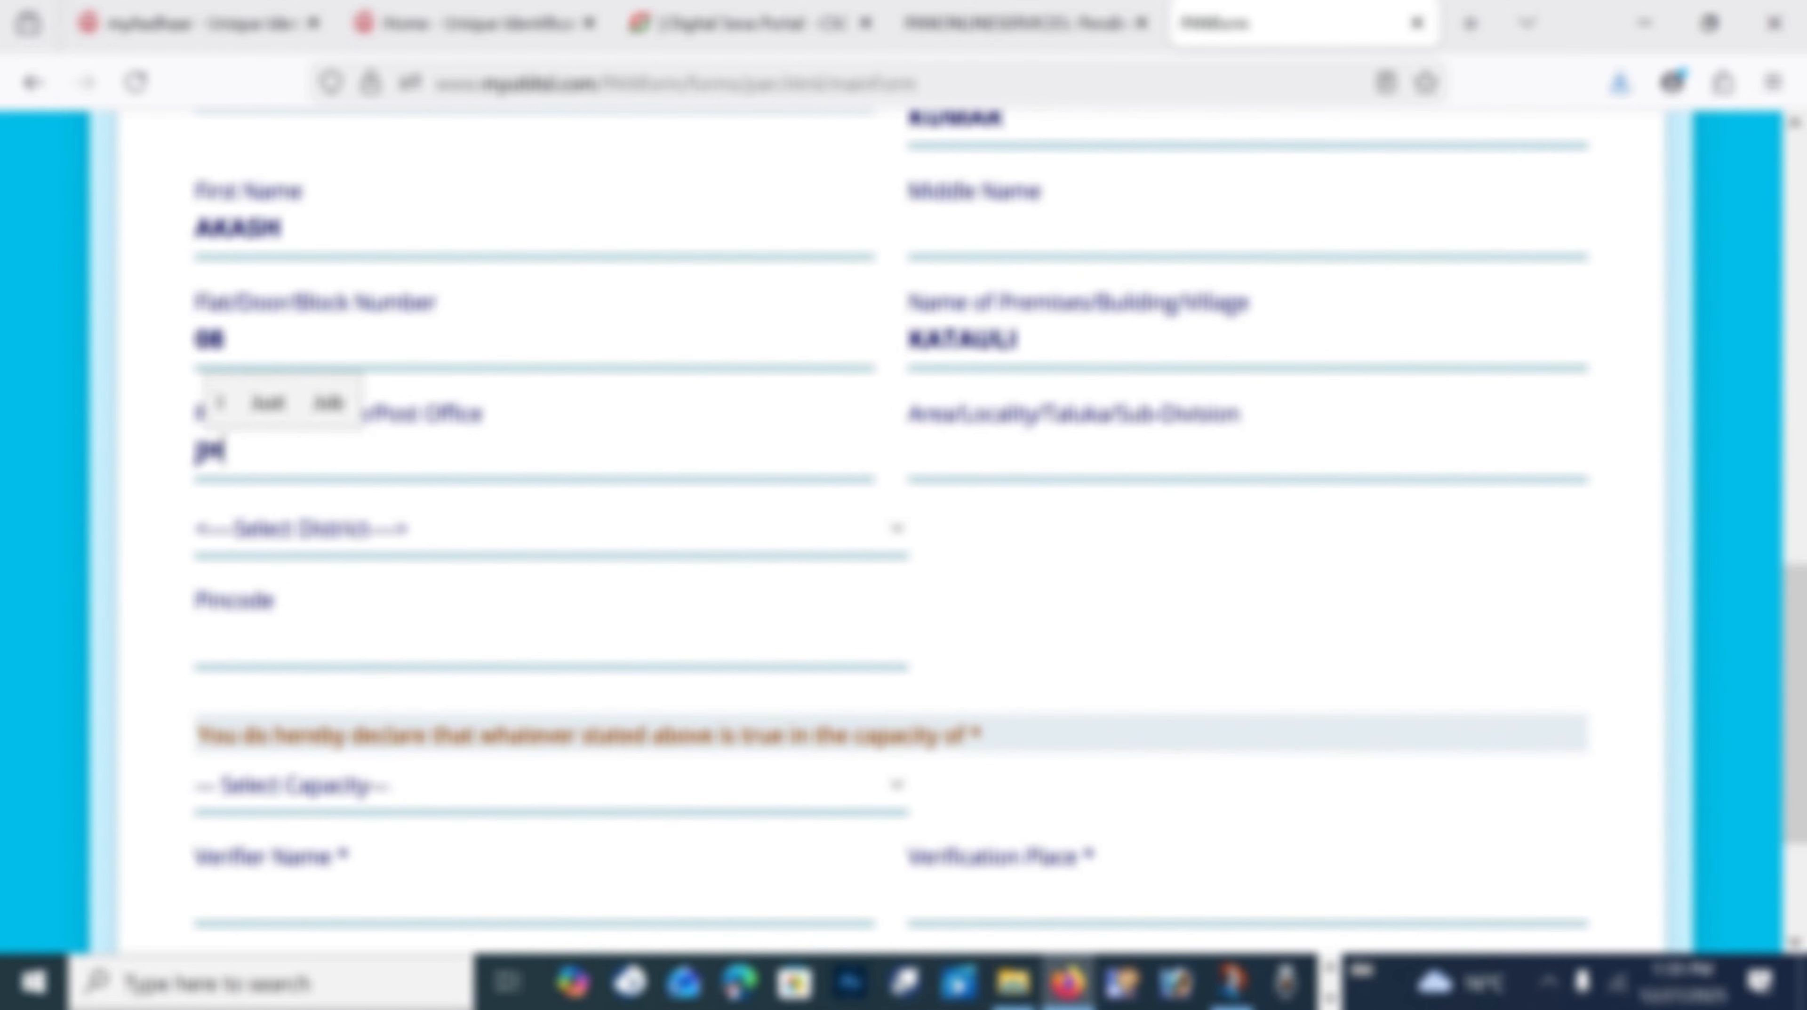
click(1069, 455)
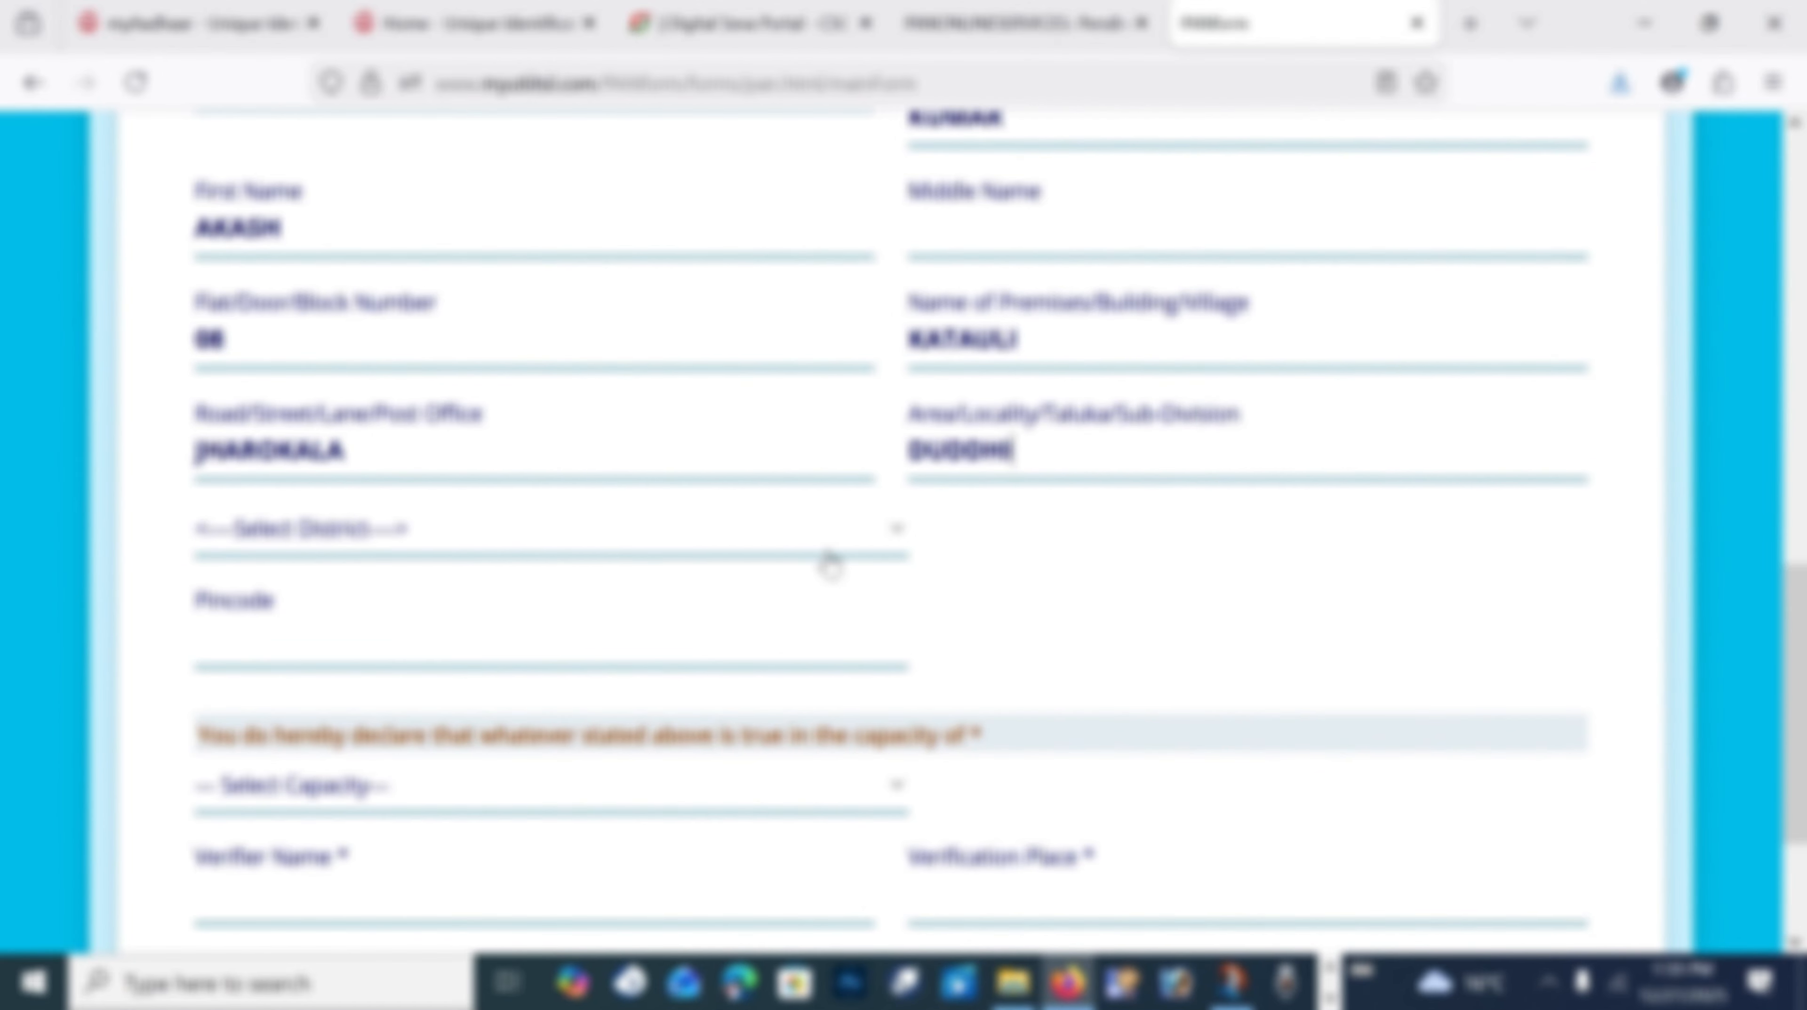
click(473, 530)
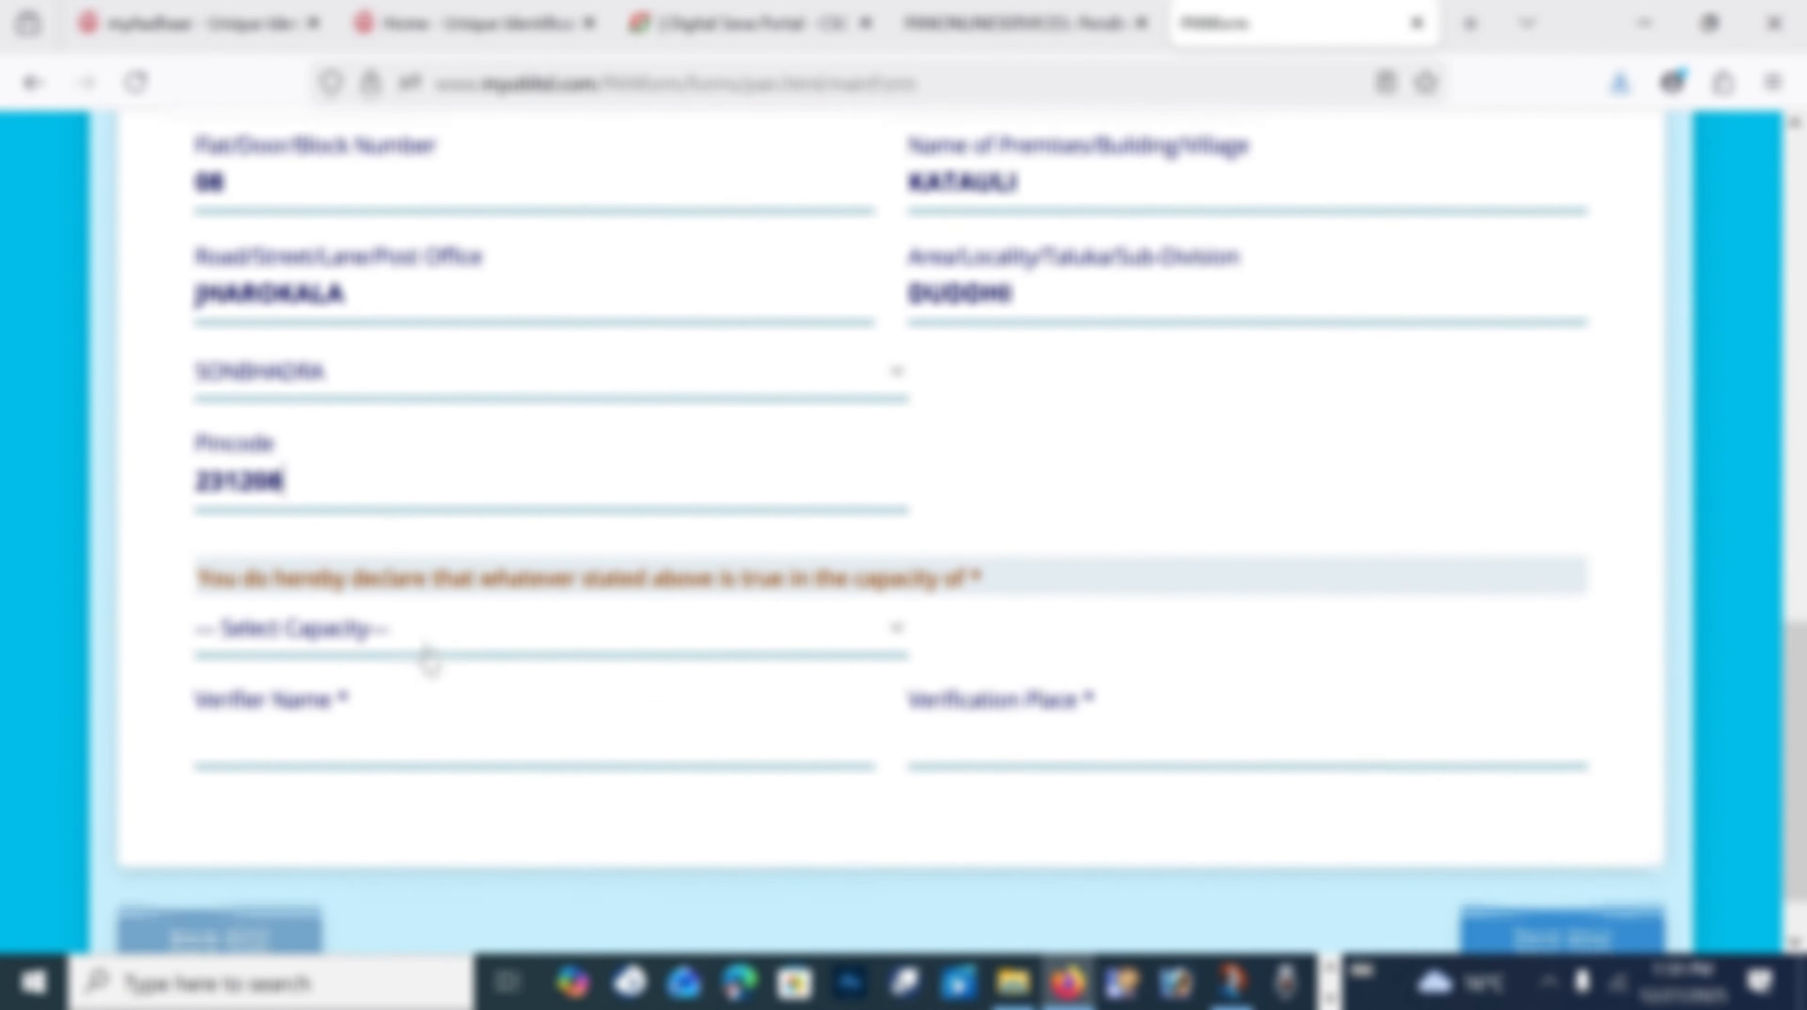
scroll(357, 619, down, 2)
click(286, 550)
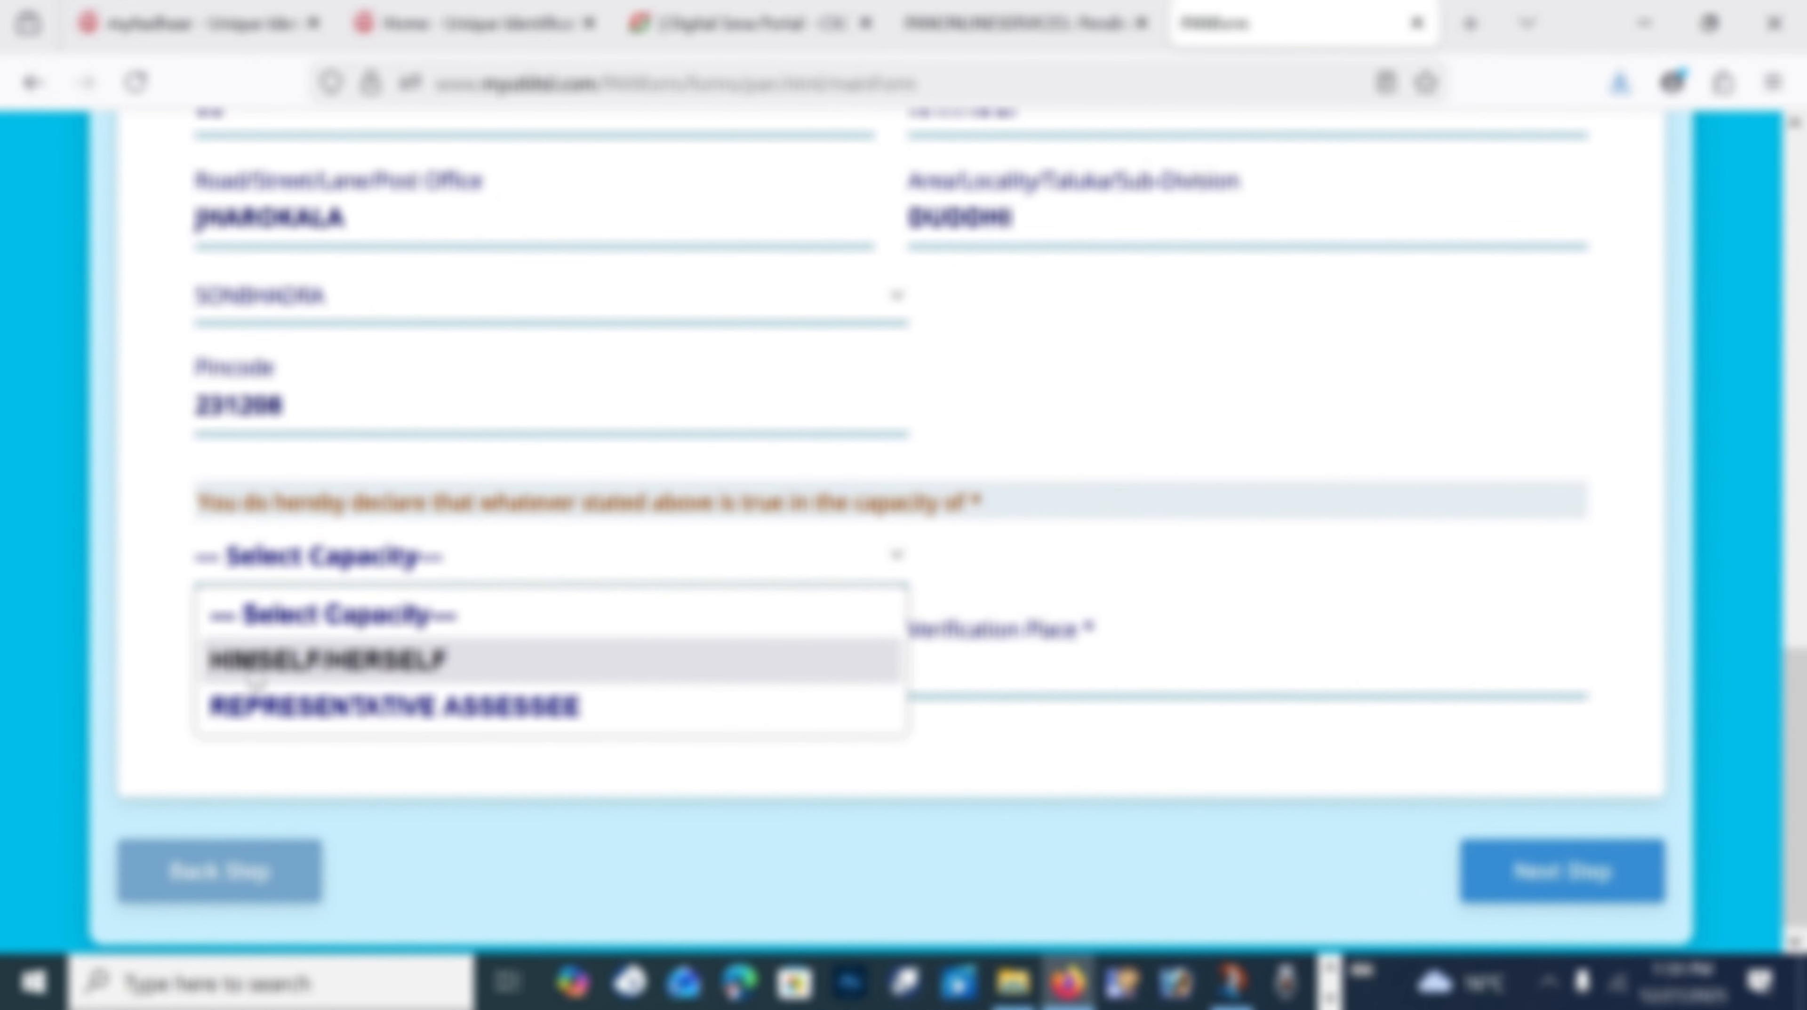